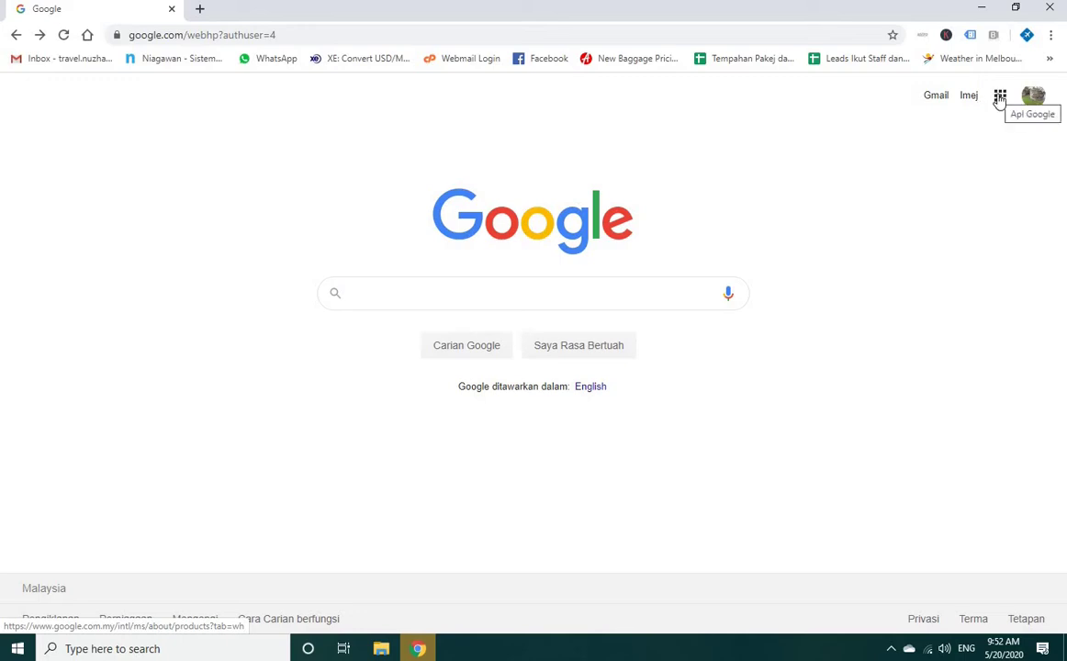
Step: Open Google Drive from the Google home page
click(999, 98)
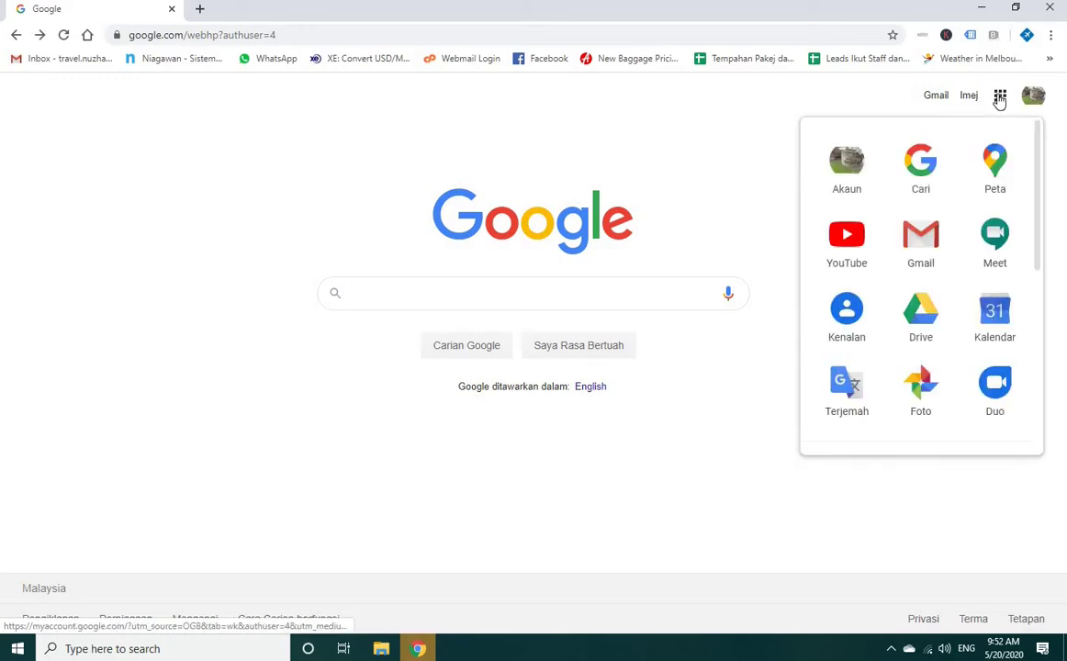
click(921, 323)
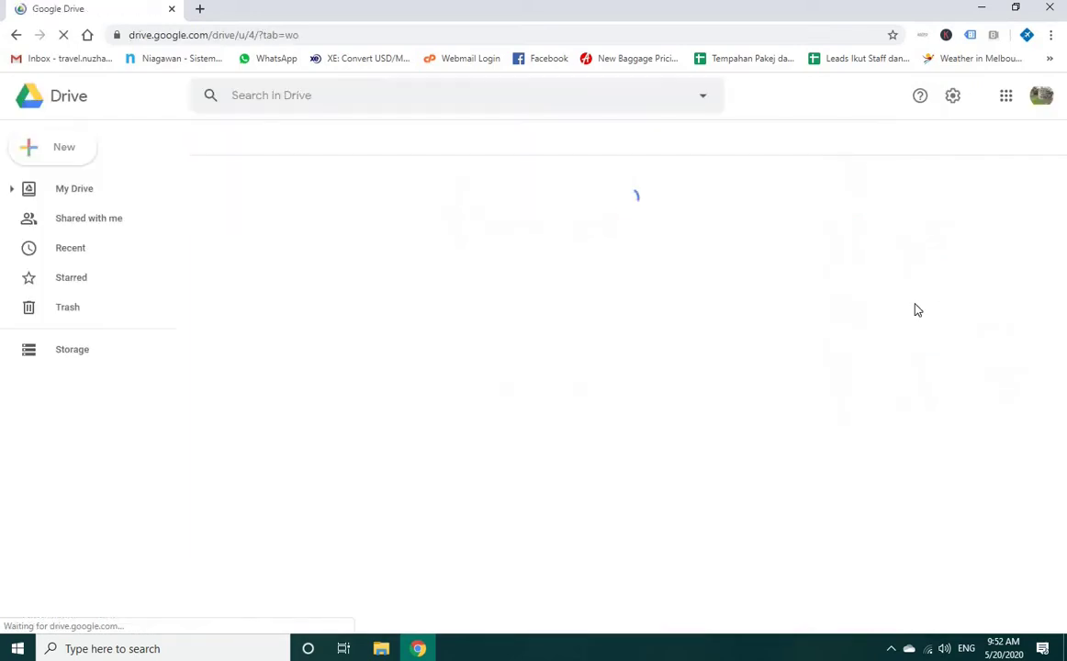
click(21, 152)
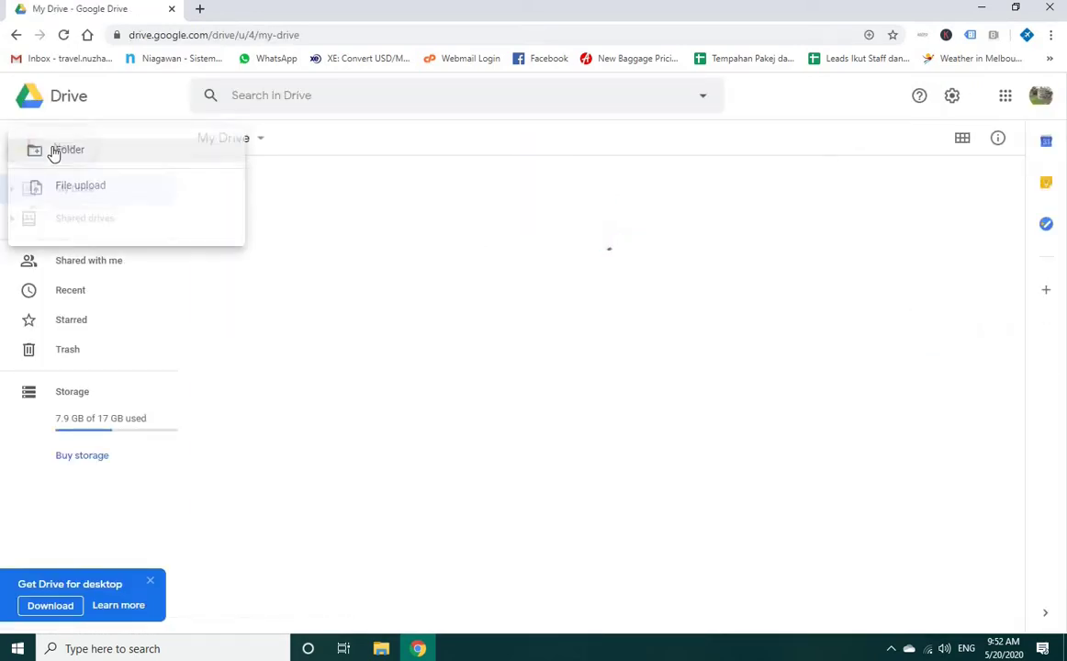
key(Escape)
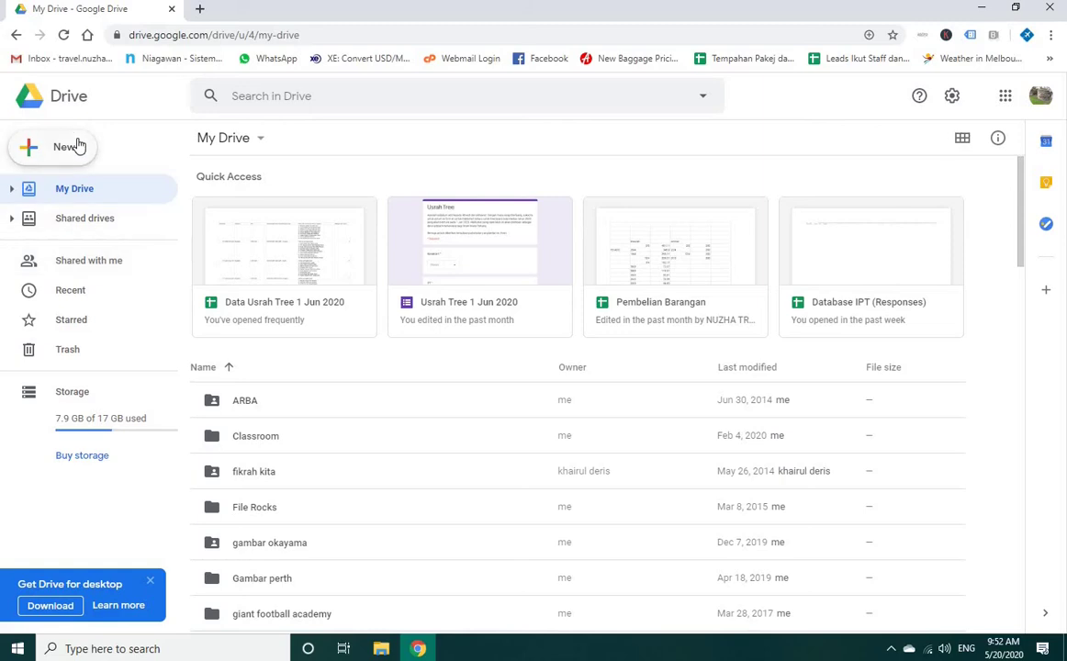
Step: Create a new blank Google Form in My Drive
click(79, 145)
mouse_move(78, 321)
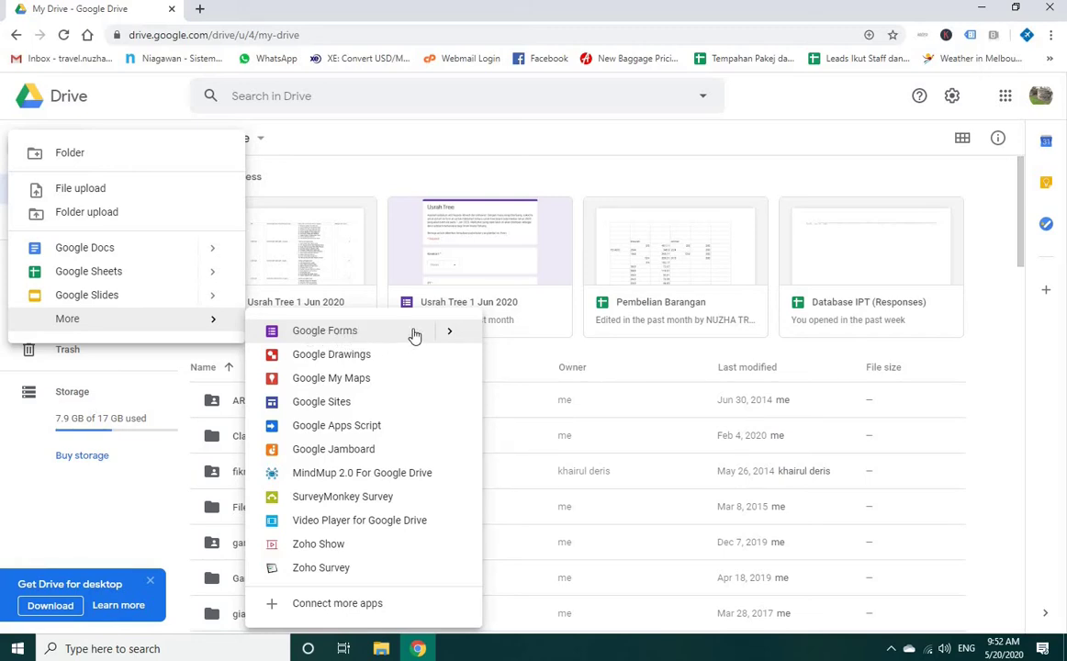
mouse_move(450, 335)
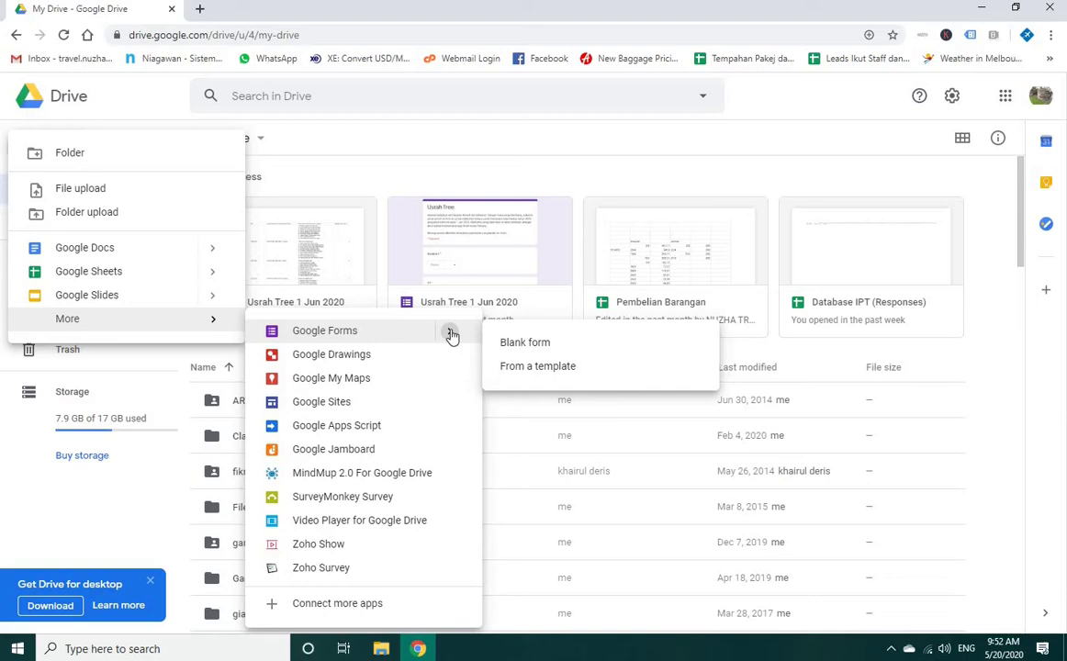
click(540, 348)
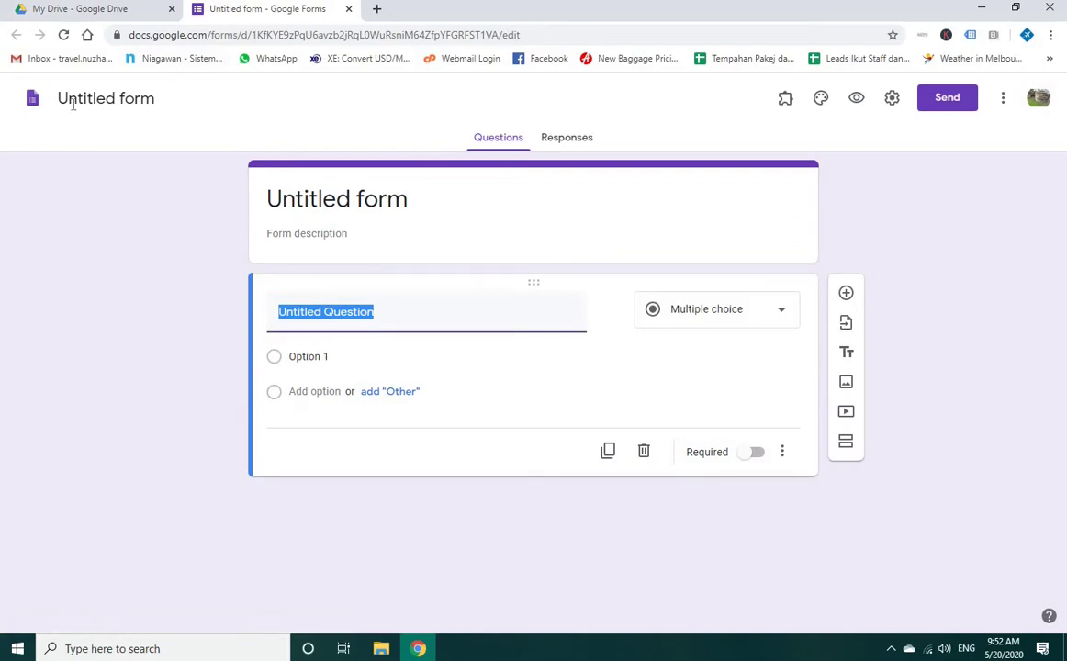
Step: Name the form file "Borang Kaji Selidik Umur dan Pekerjaan Di Kuantan" and apply the same text as the form's heading
click(152, 101)
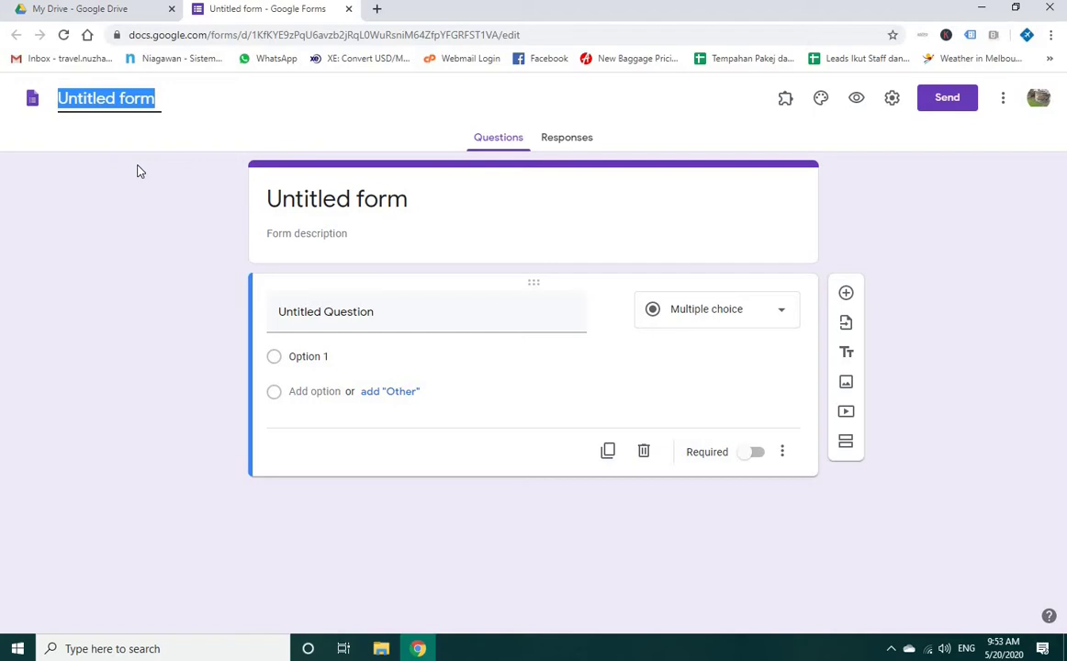
text(Borang)
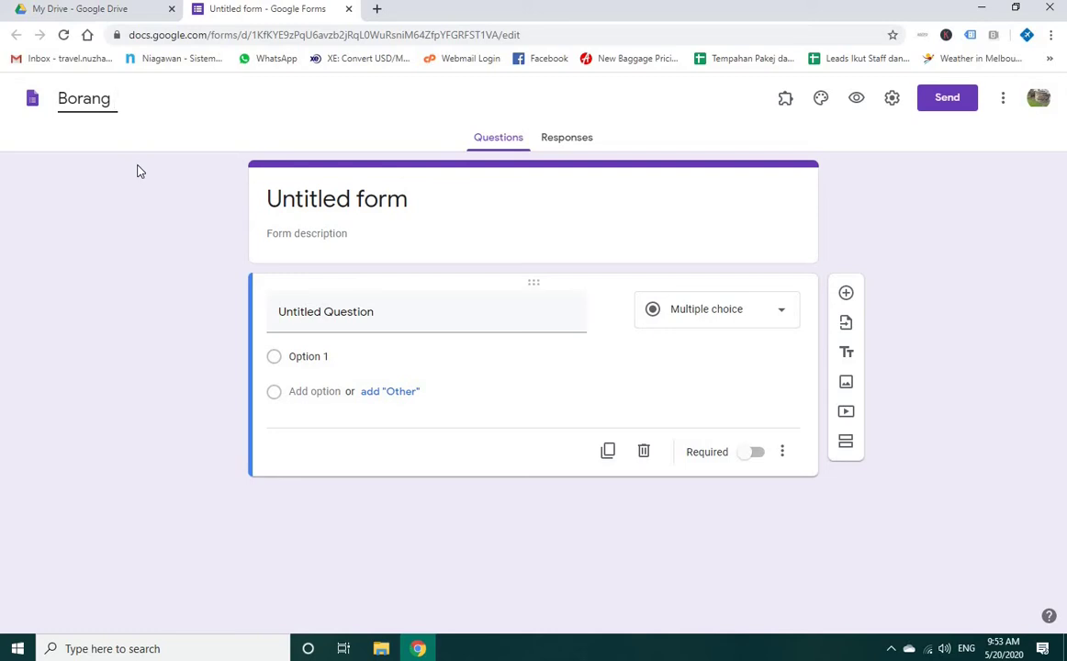
text(KajiSelidik)
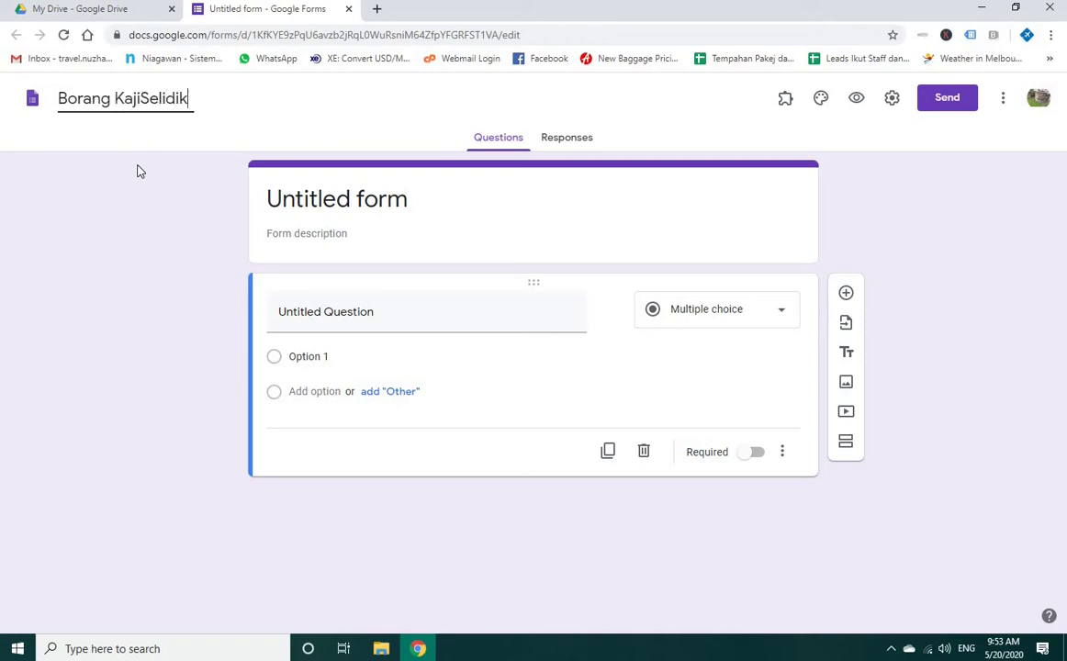
key(Left)
key(Left)
key(Left)
key(Left)
key(Left)
key(Left)
key(Left)
key(Left)
key(Right)
key(Right)
key(Right)
key(Right)
key(Right)
key(Right)
key(Right)
key(Right)
text(Umur)
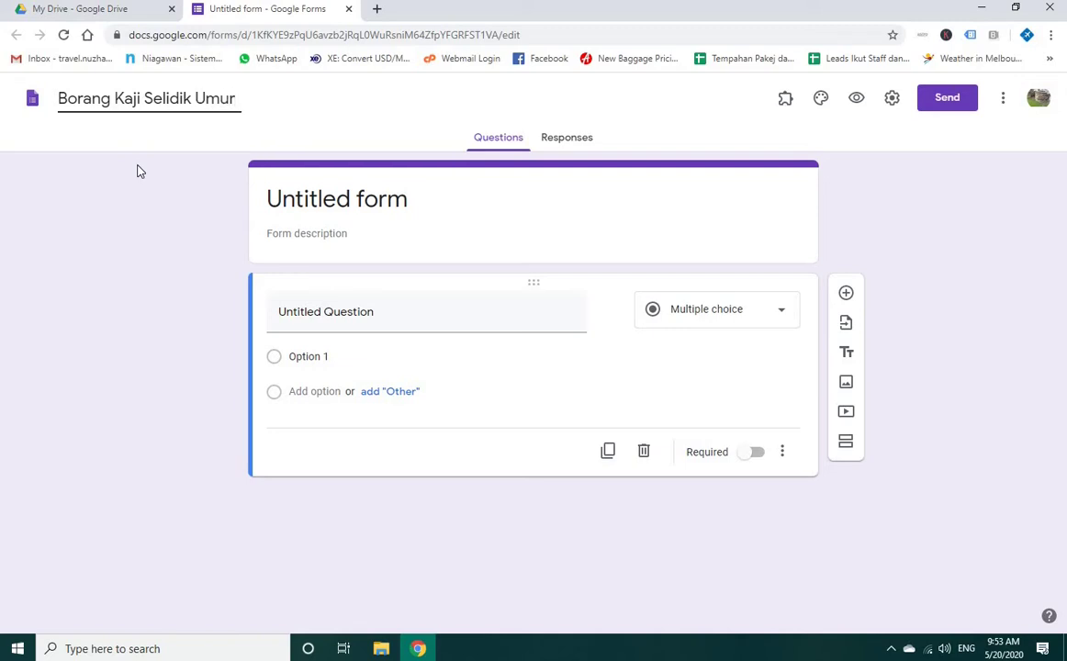
text( dan Pekerjaa)
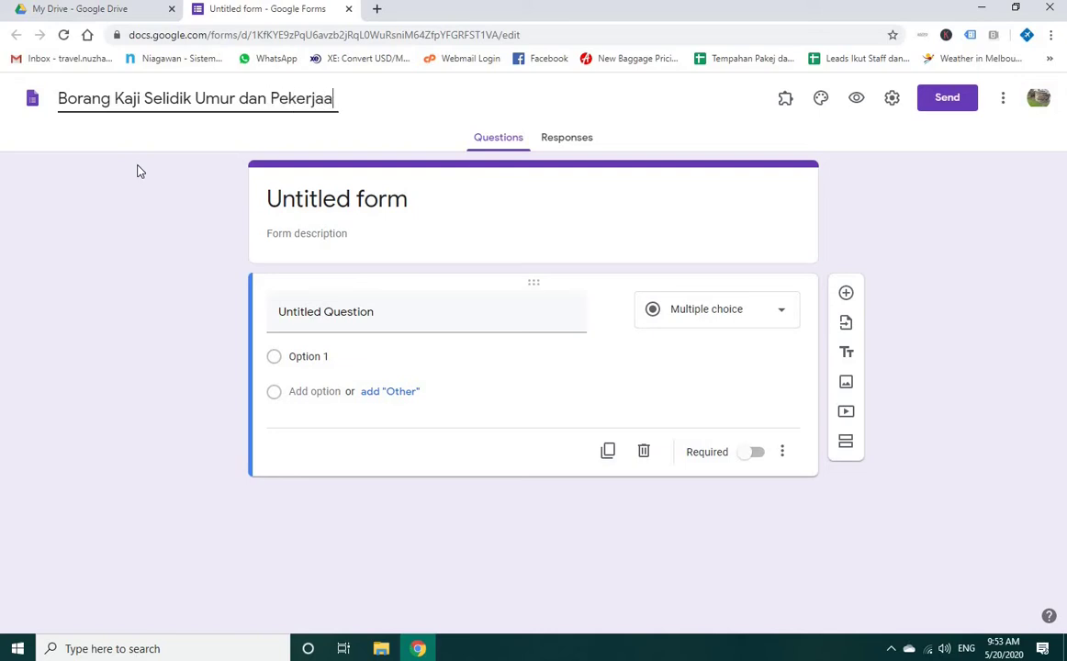
text(n Di Kua)
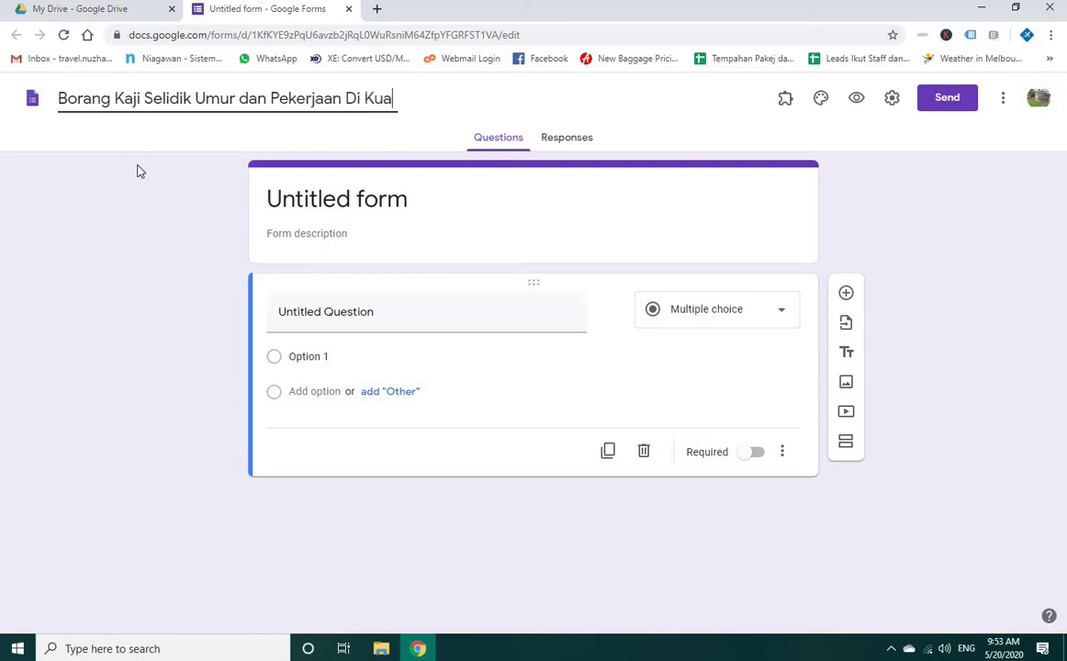
text(ntan)
click(402, 203)
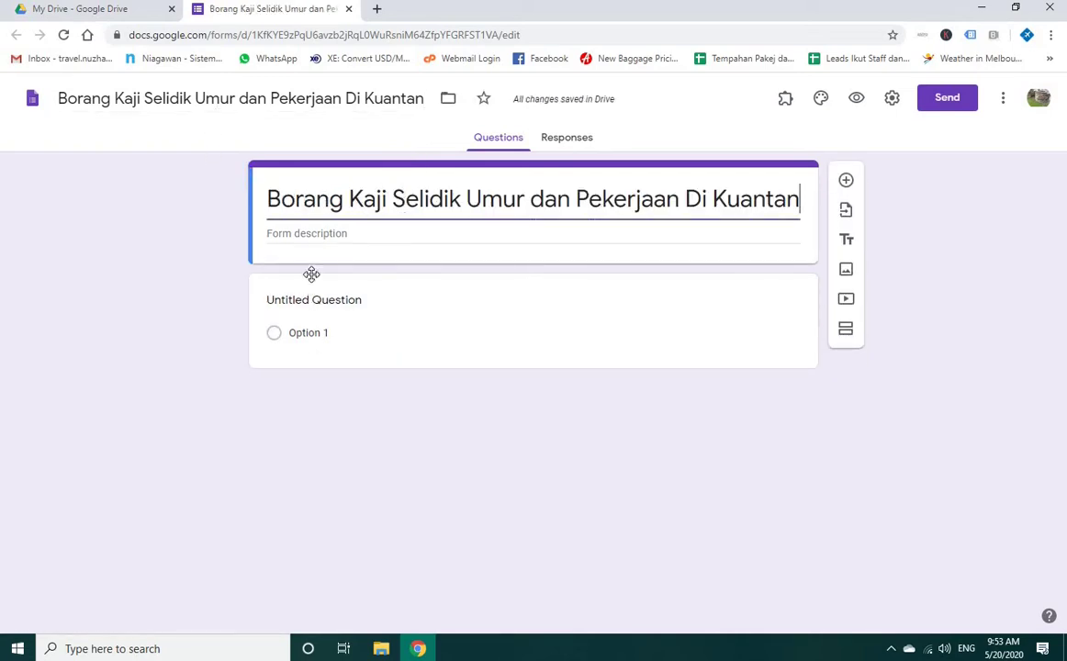
Step: Enter the form description "Borang ini adalah untuk mengkaji tentang pekerjaan dan juga umur yang"
click(340, 233)
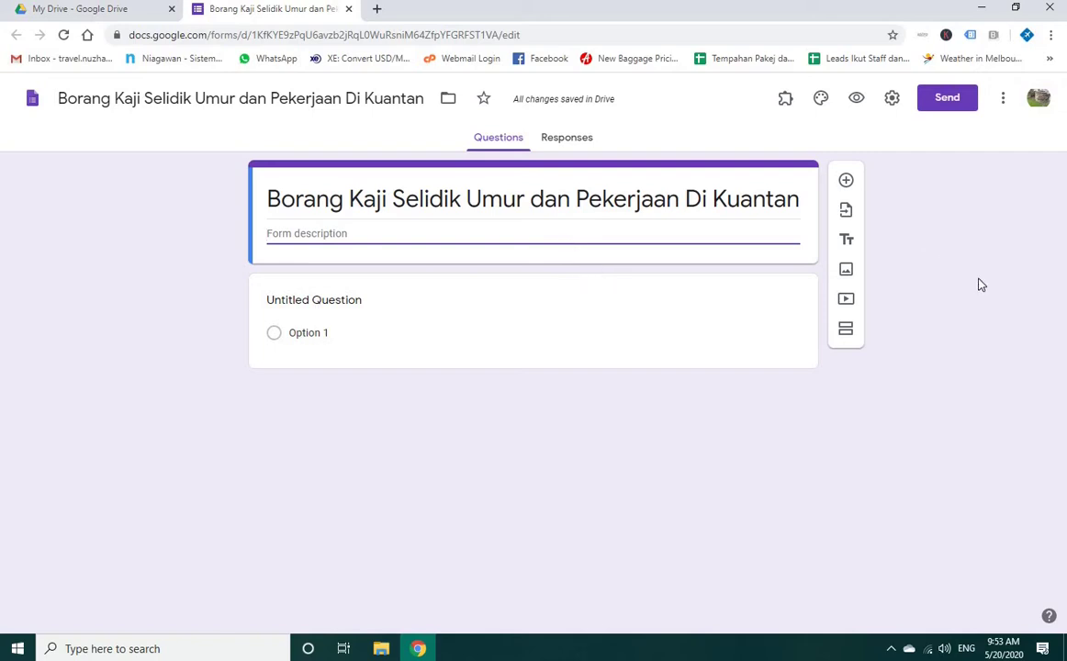
text(Borang ini adalah untuk )
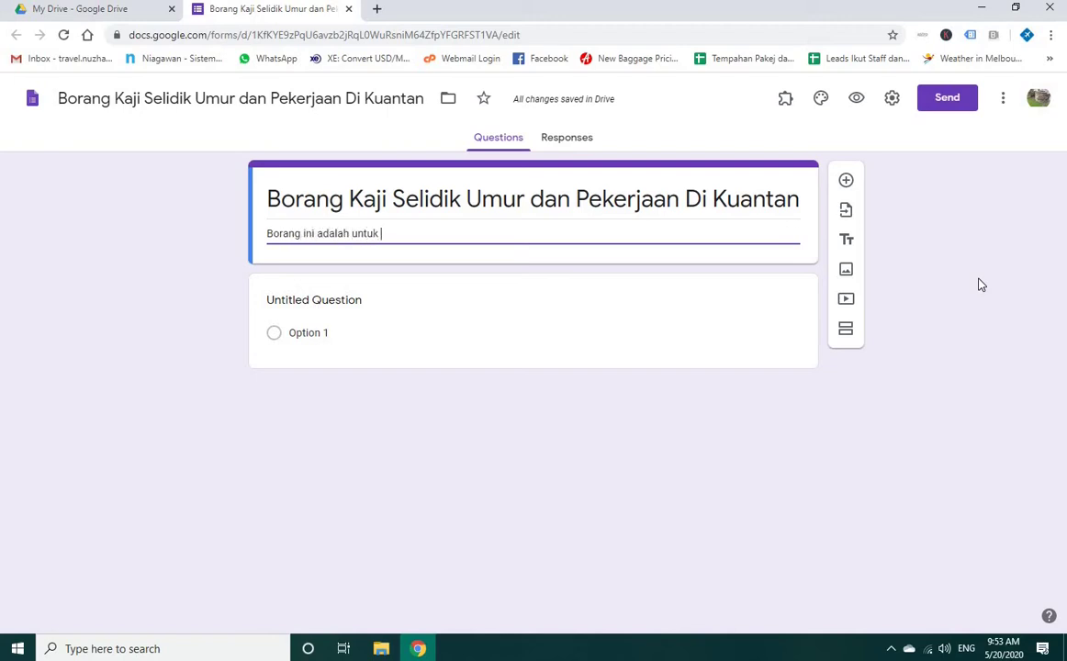
text(mengka)
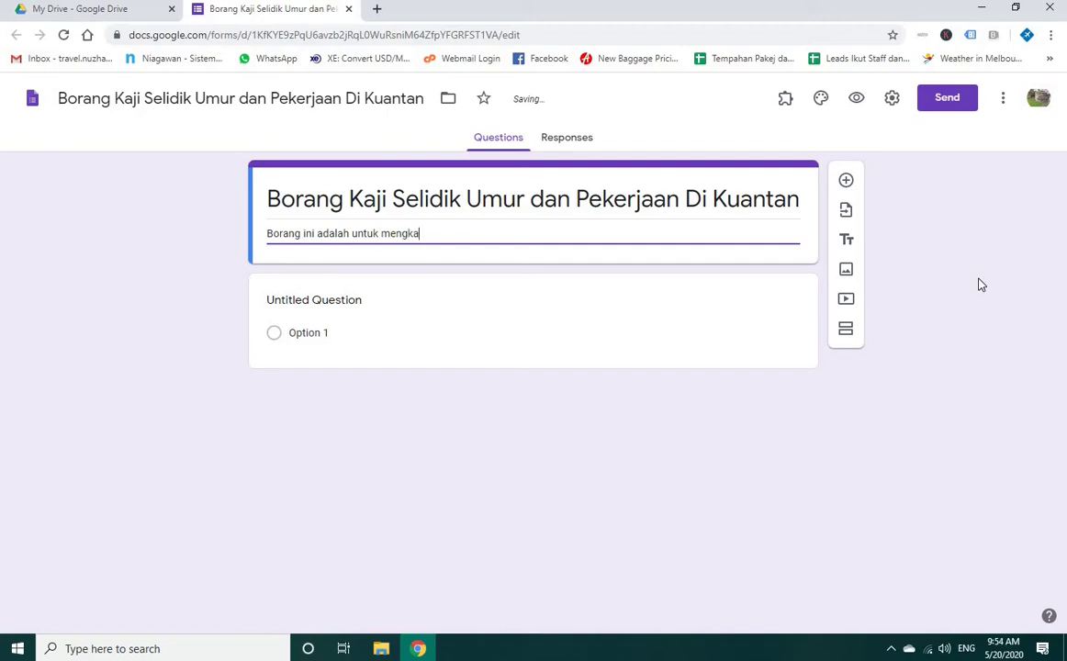
text(ji tentang pekerjaa)
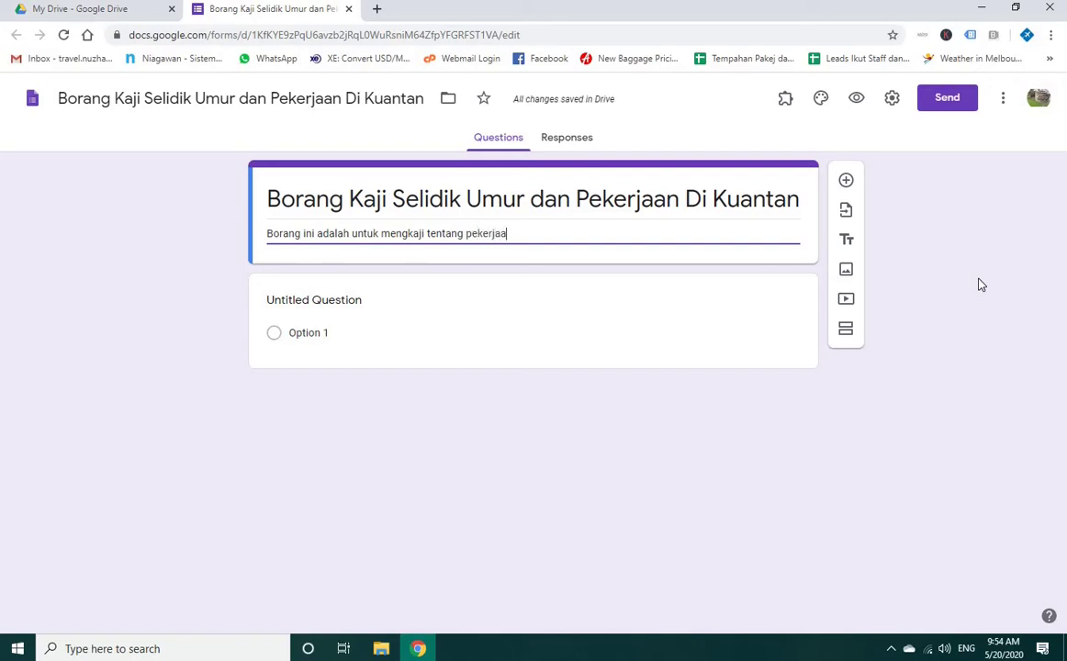
text(n dan juga umur)
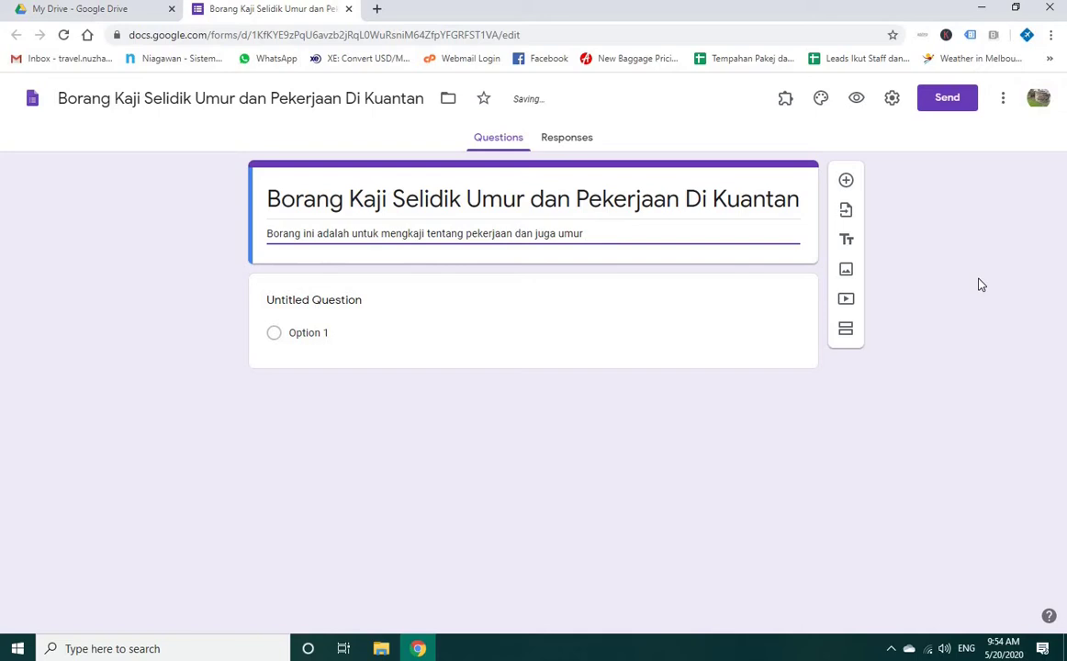
text( yang se)
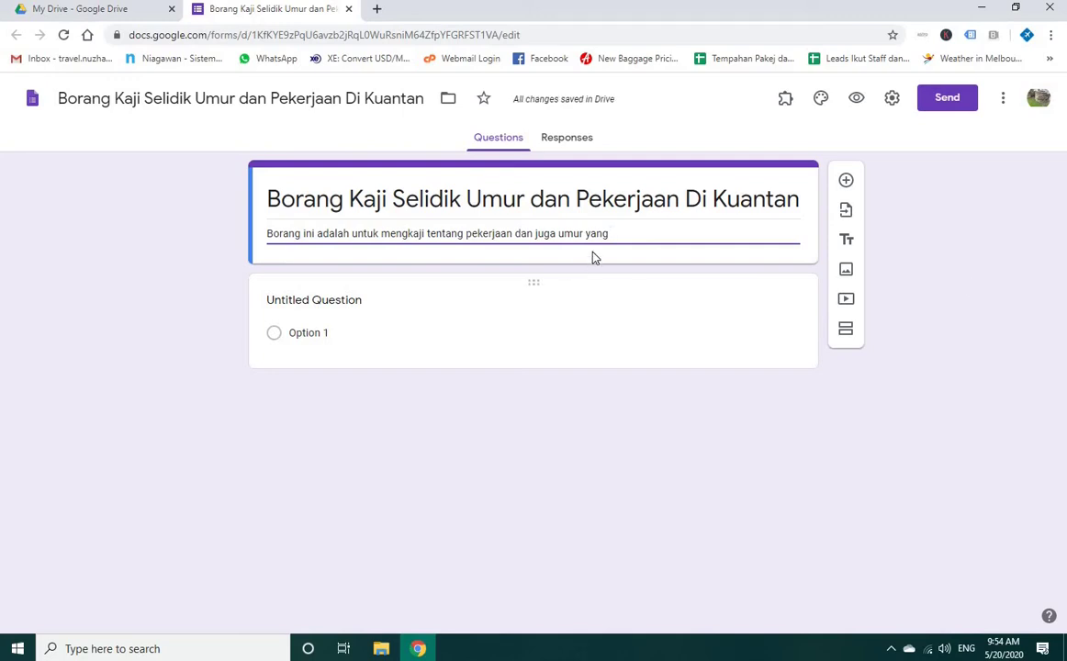
Step: Reword the form description to "Borang ini adalah untuk mengkaji tentang umur dan pekerjaan di kuantan bagi tahun 2020."
drag(613, 233, 535, 231)
key(BackSpace)
click(465, 233)
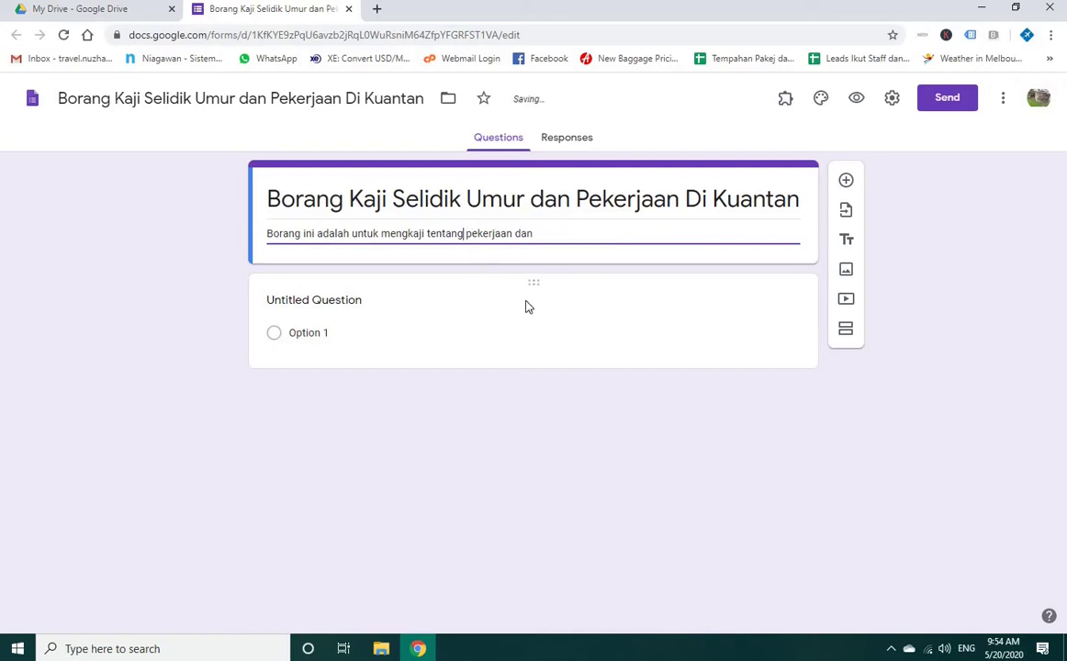
text(umur)
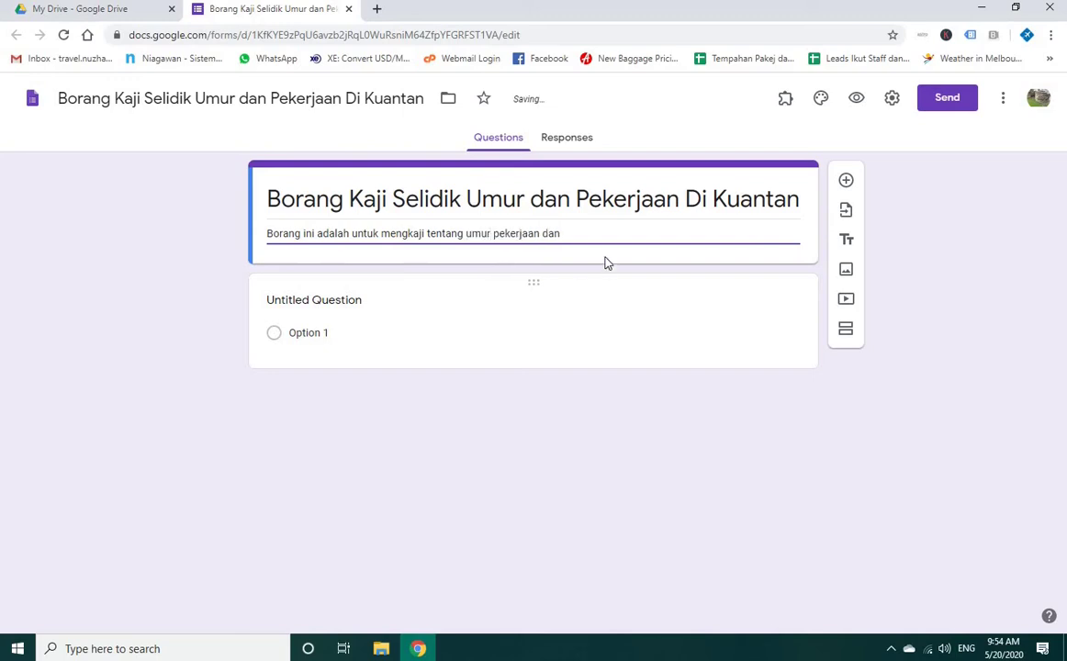
click(593, 233)
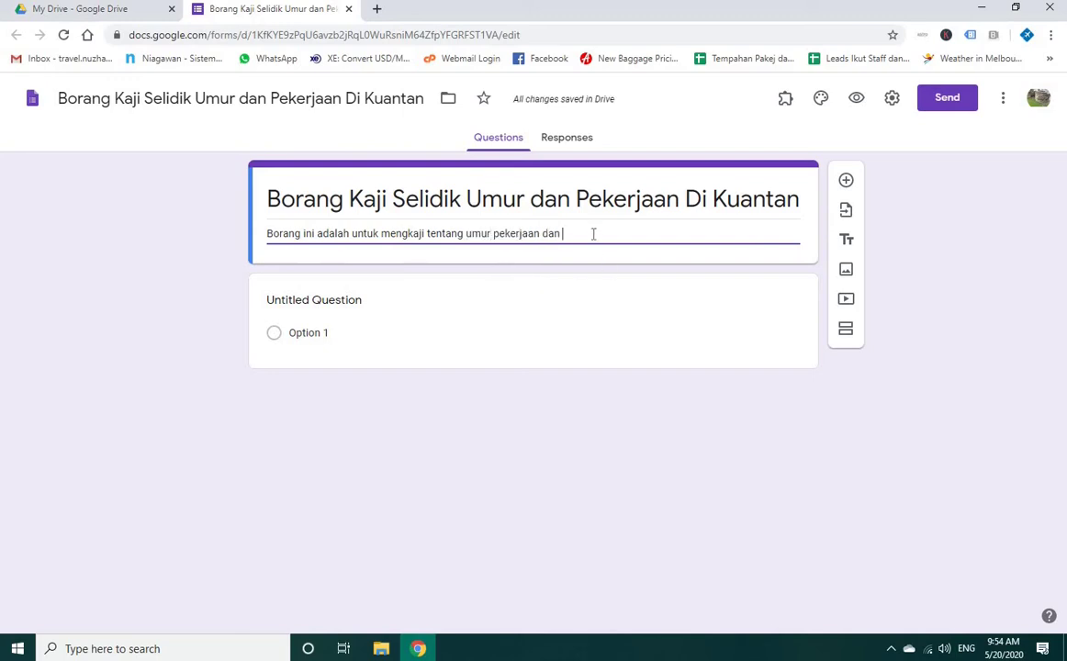
click(494, 233)
text(dan)
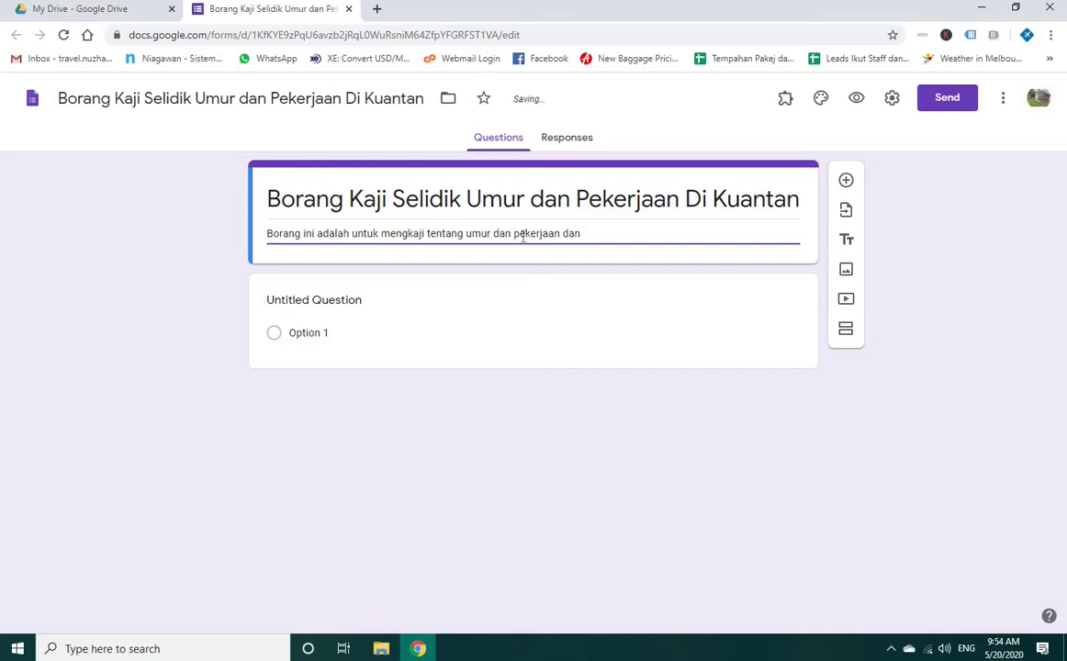
click(588, 235)
key(BackSpace)
text(i kuantan bagi tahun 2020.)
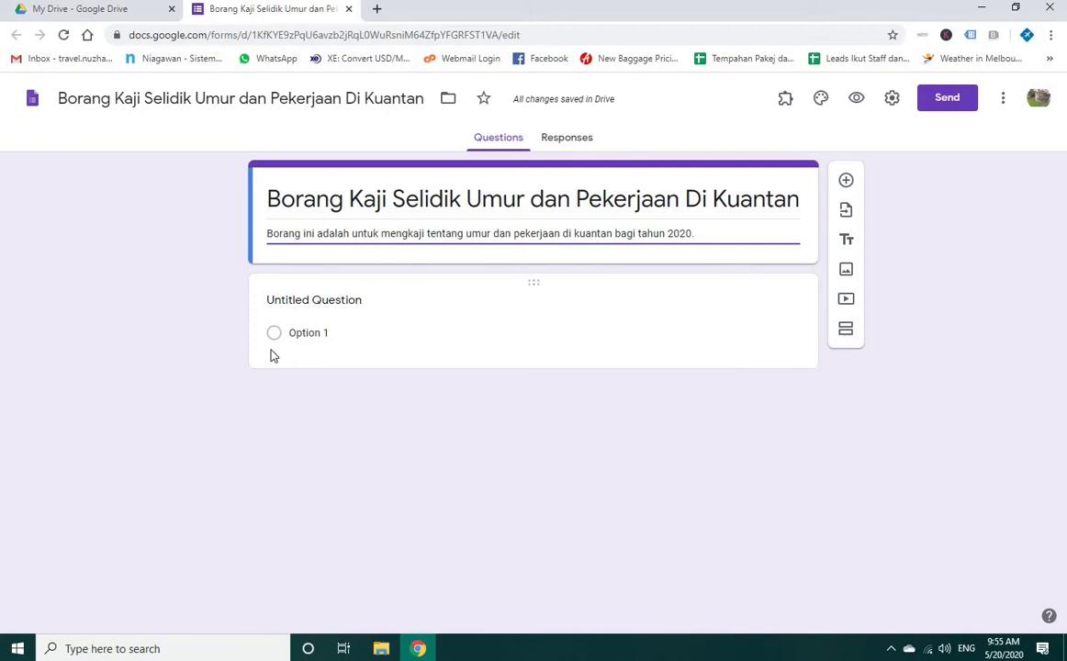
Step: Title the first question "Nama" and set its answer type to Paragraph
click(301, 305)
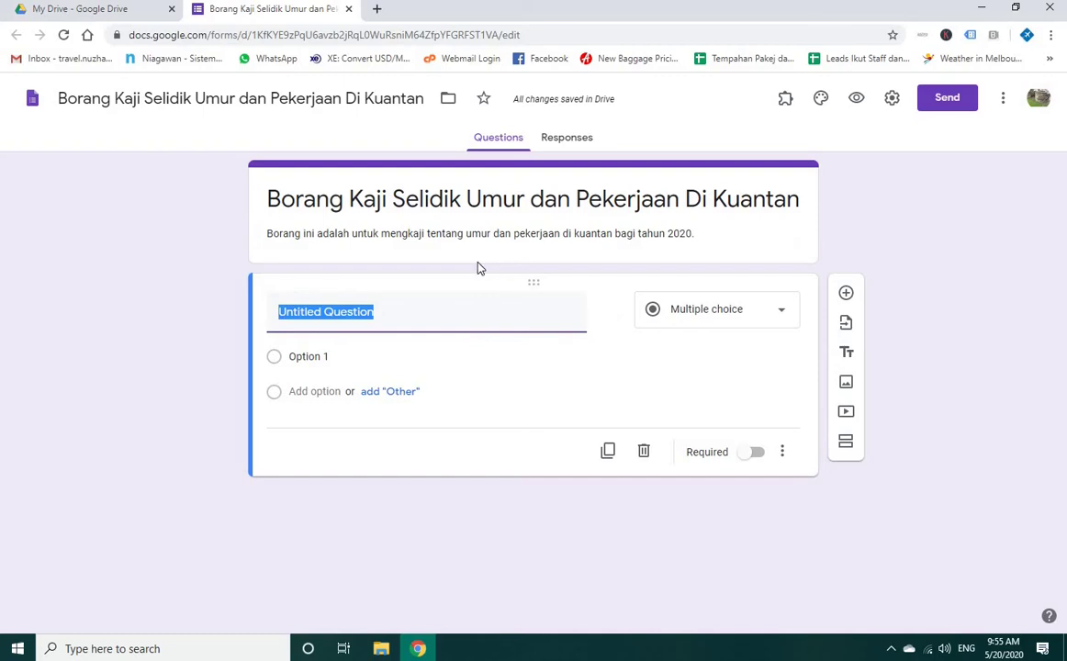
text(Nama)
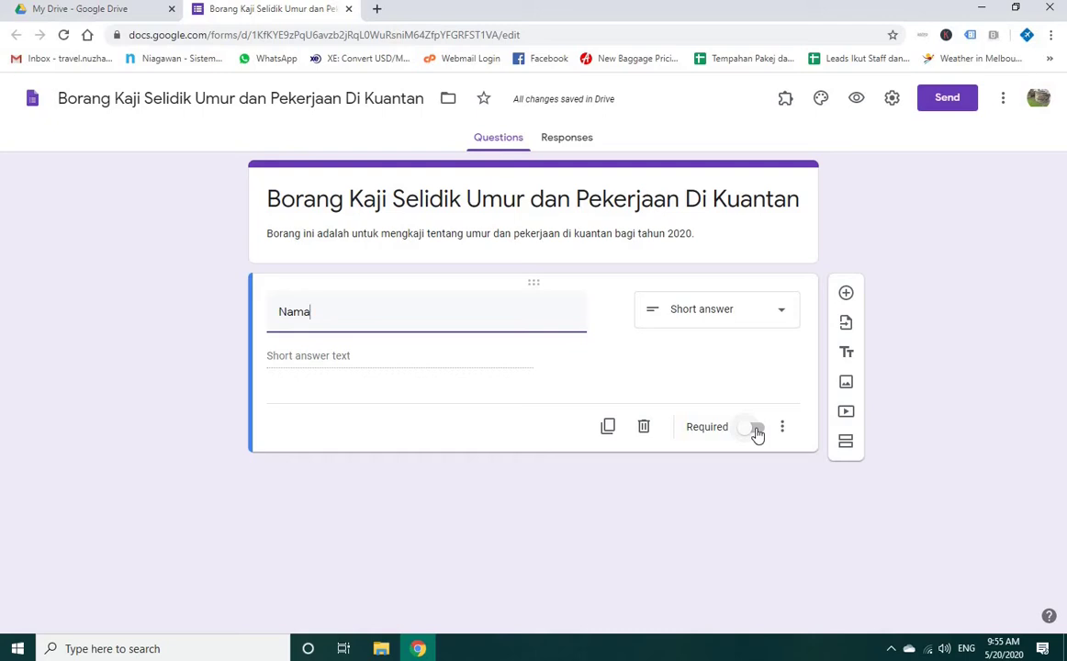
click(753, 311)
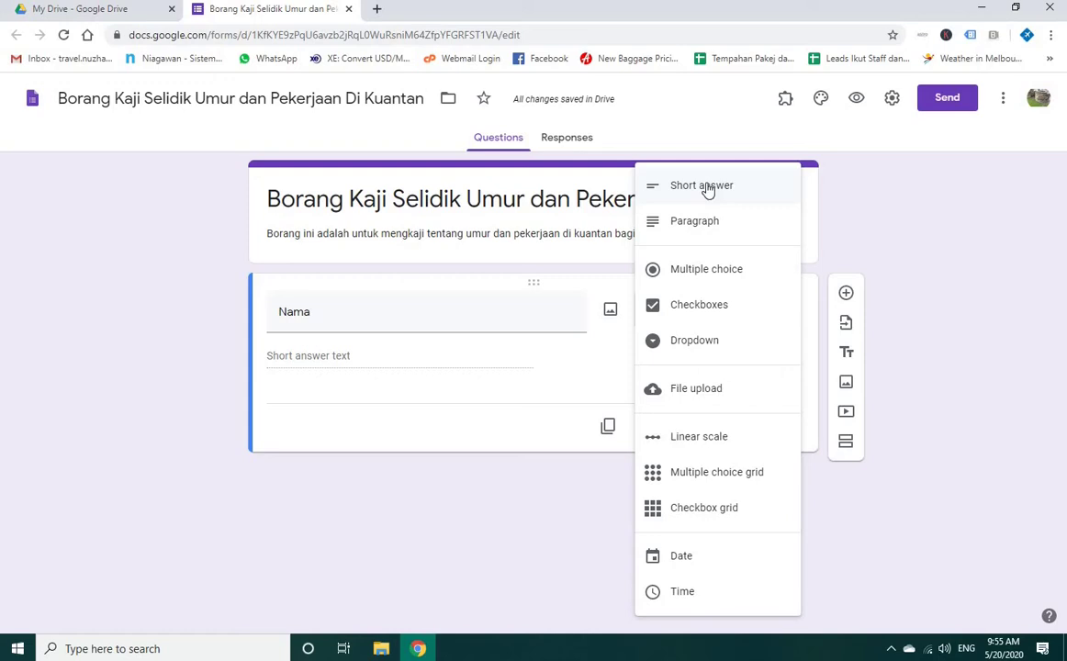
click(708, 226)
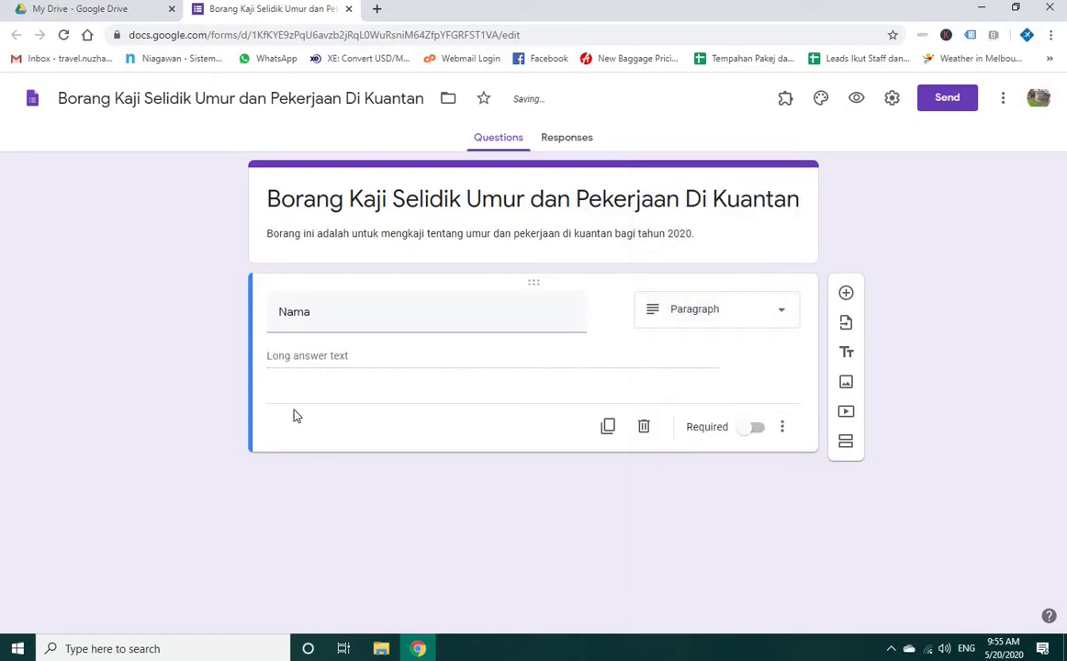
Step: Change the "Nama" question to a Dropdown with the options 20, 21, 22 and 23, and preview the form
click(727, 315)
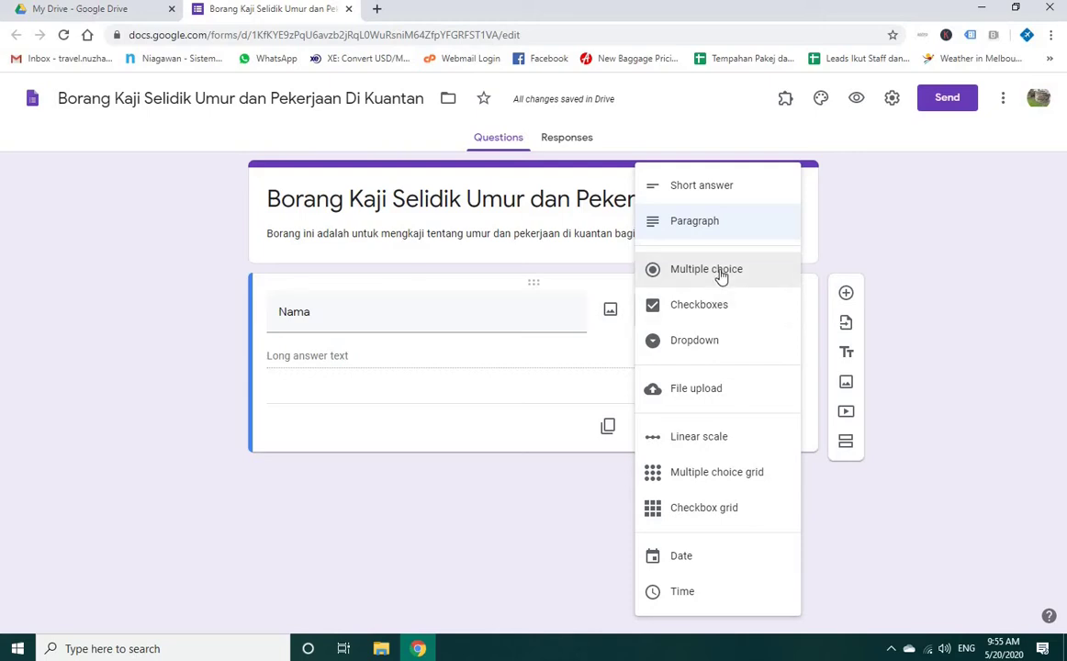
click(695, 341)
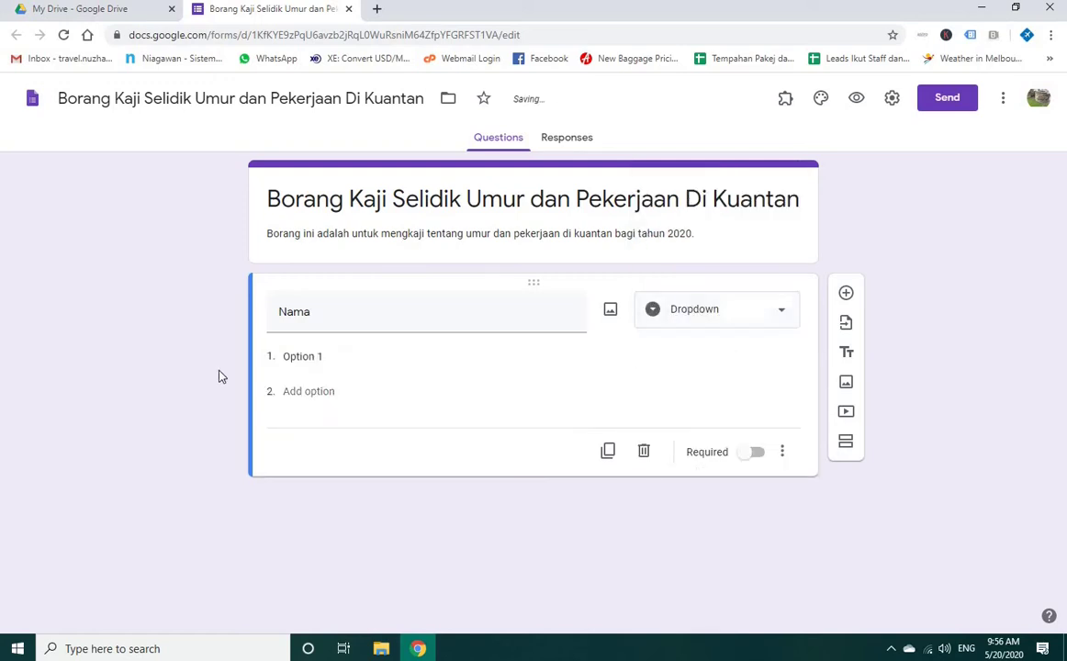
click(337, 355)
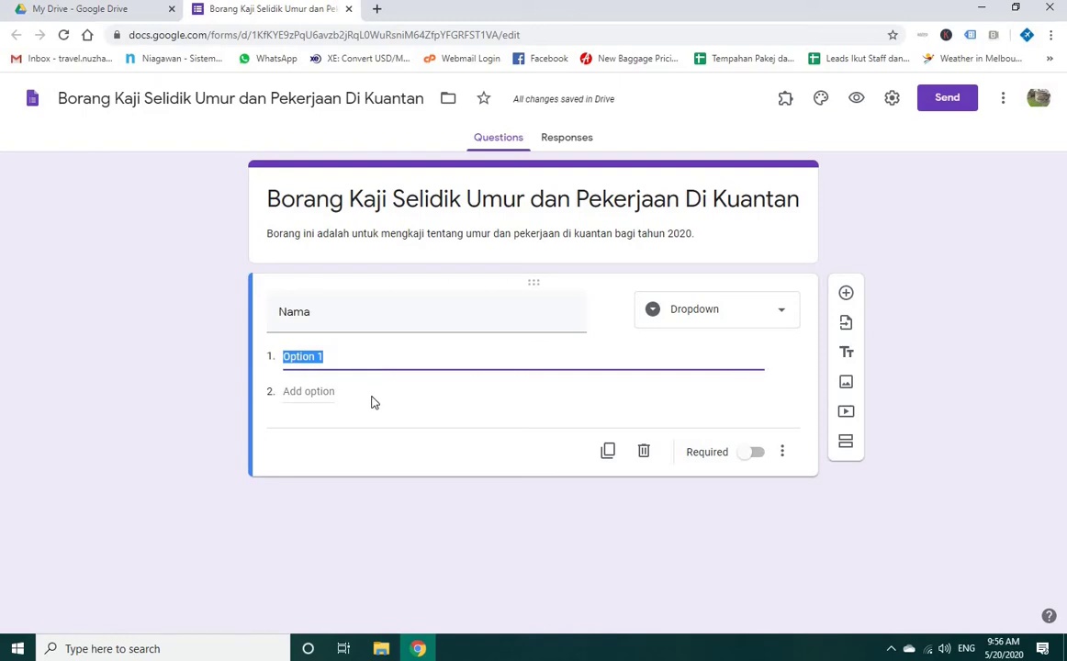
text(20)
key(Return)
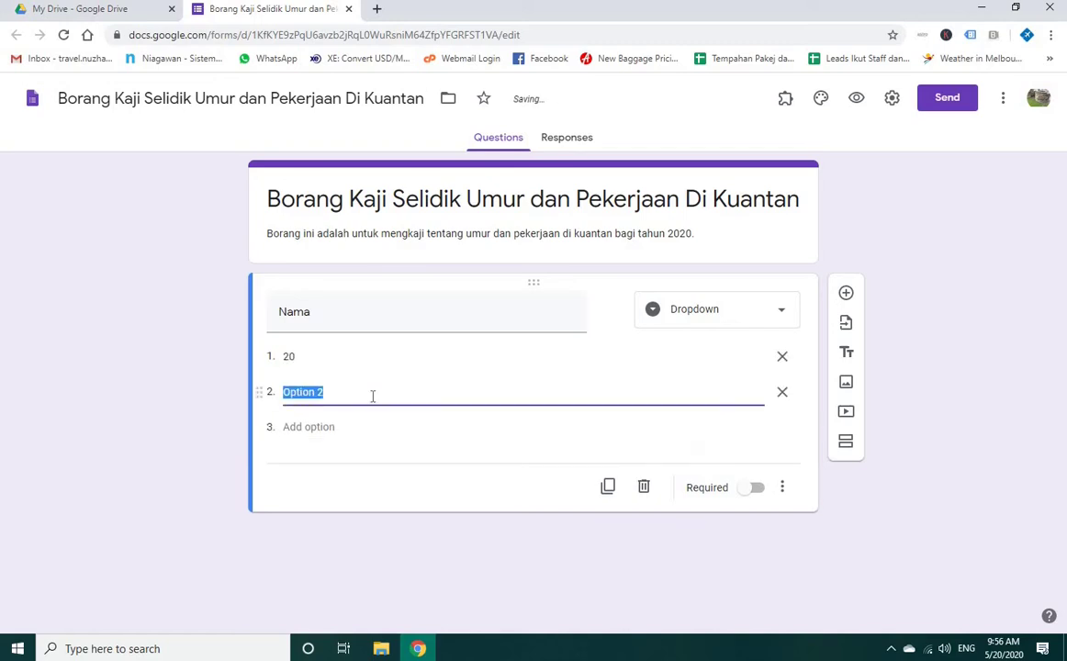
text(21)
key(Return)
text(22)
key(Return)
text(23)
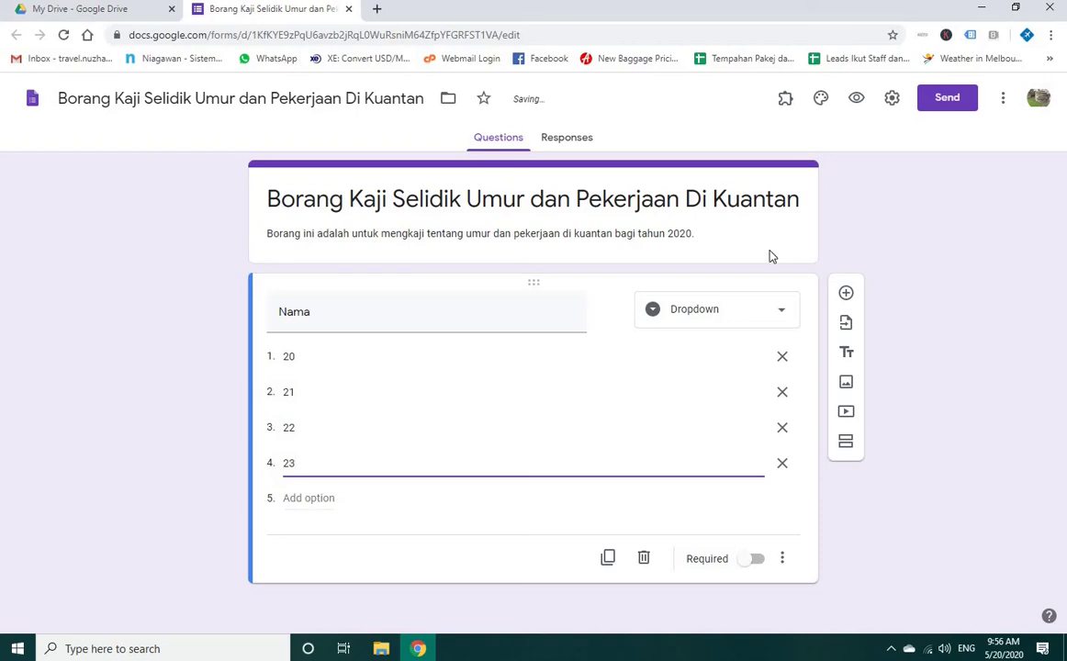
click(856, 97)
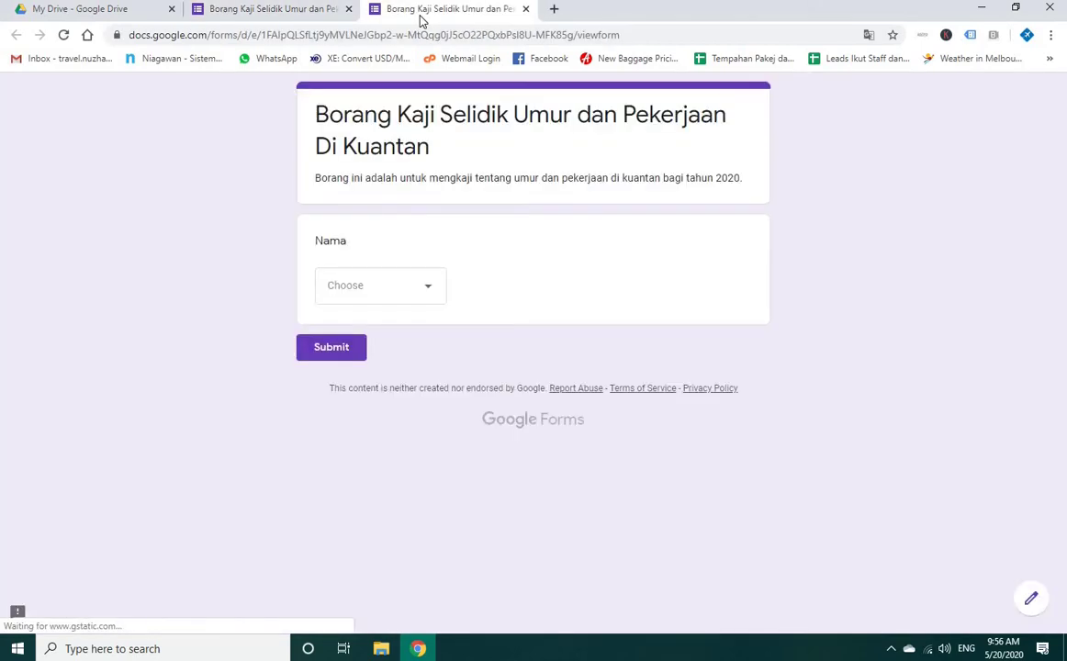
Step: Test the "Nama" dropdown in the form preview by choosing 21, and close the preview
click(376, 296)
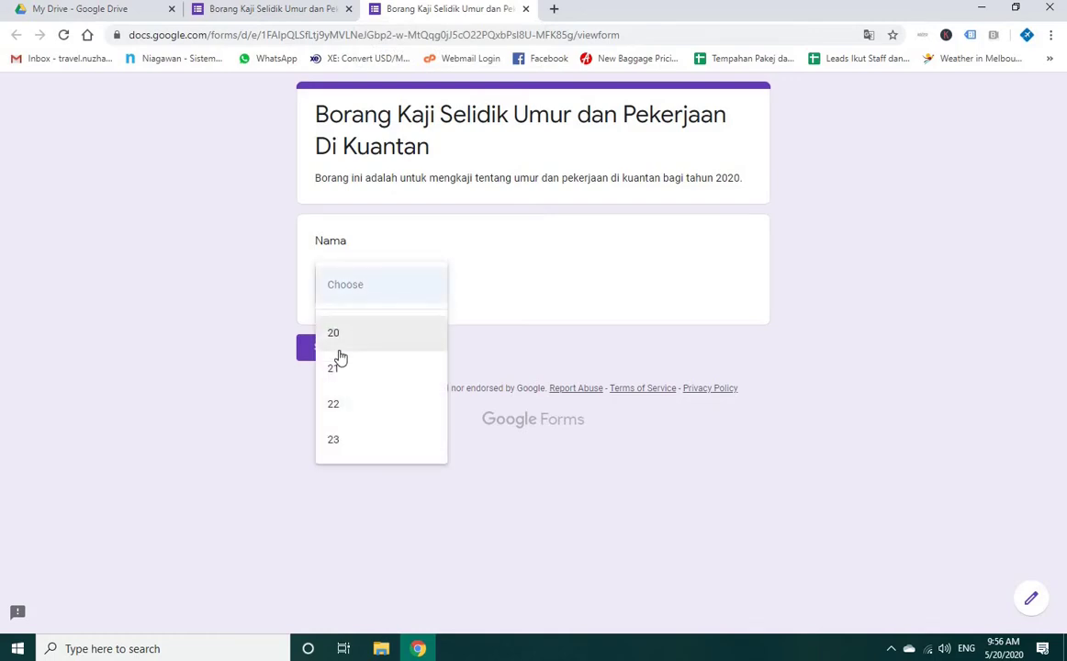
click(346, 377)
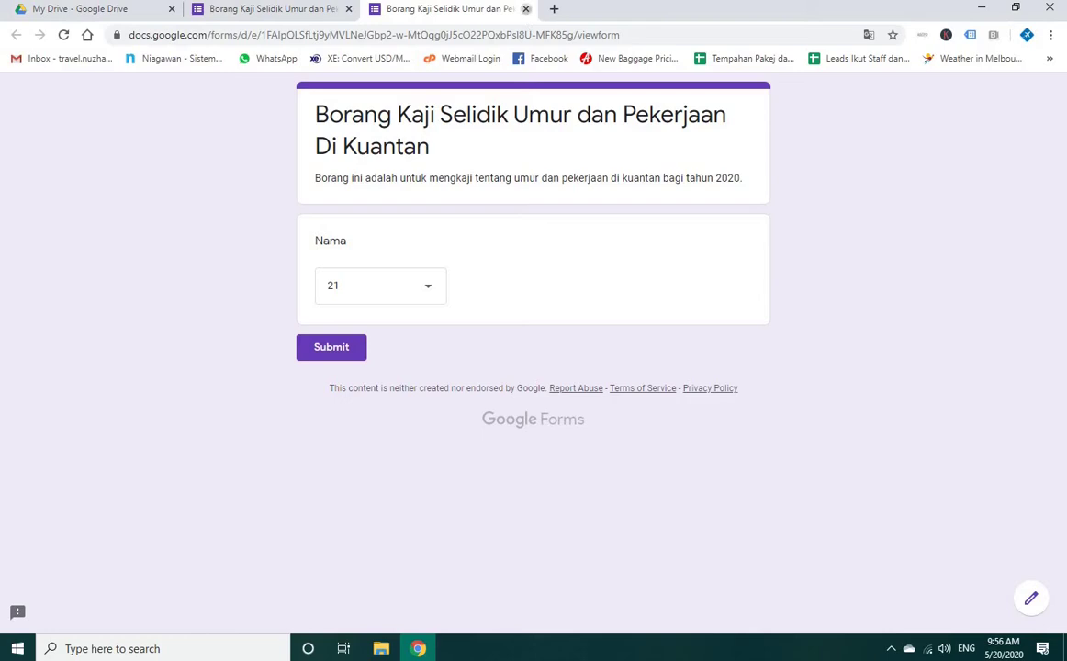
click(525, 8)
click(606, 117)
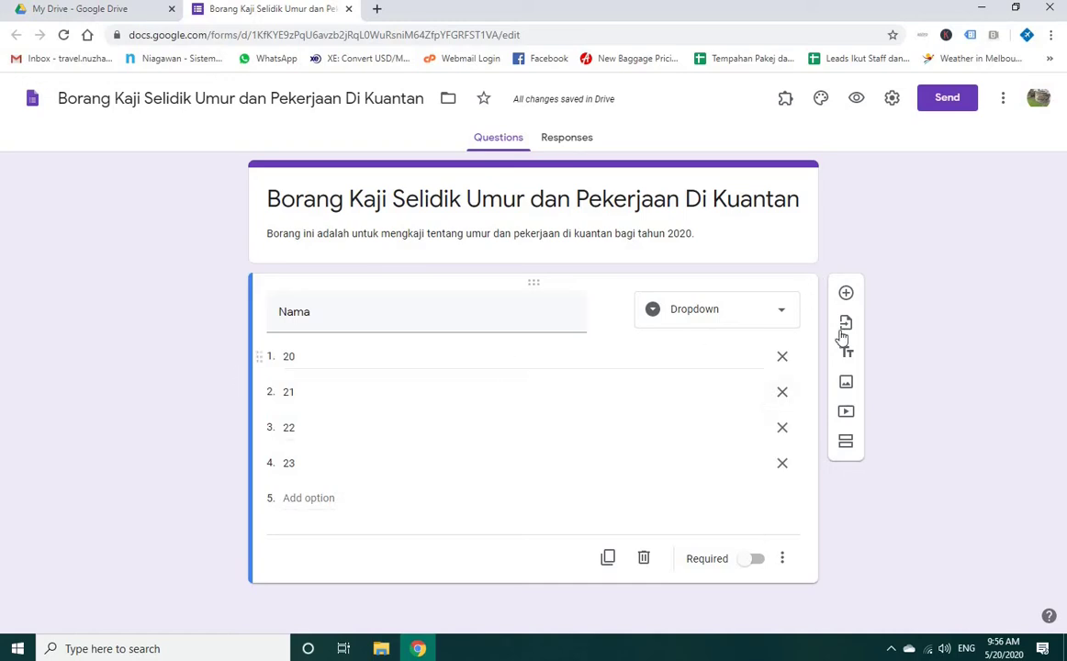
Step: Change the "Nama" question's answer type to Short answer and make it required
click(782, 356)
click(783, 313)
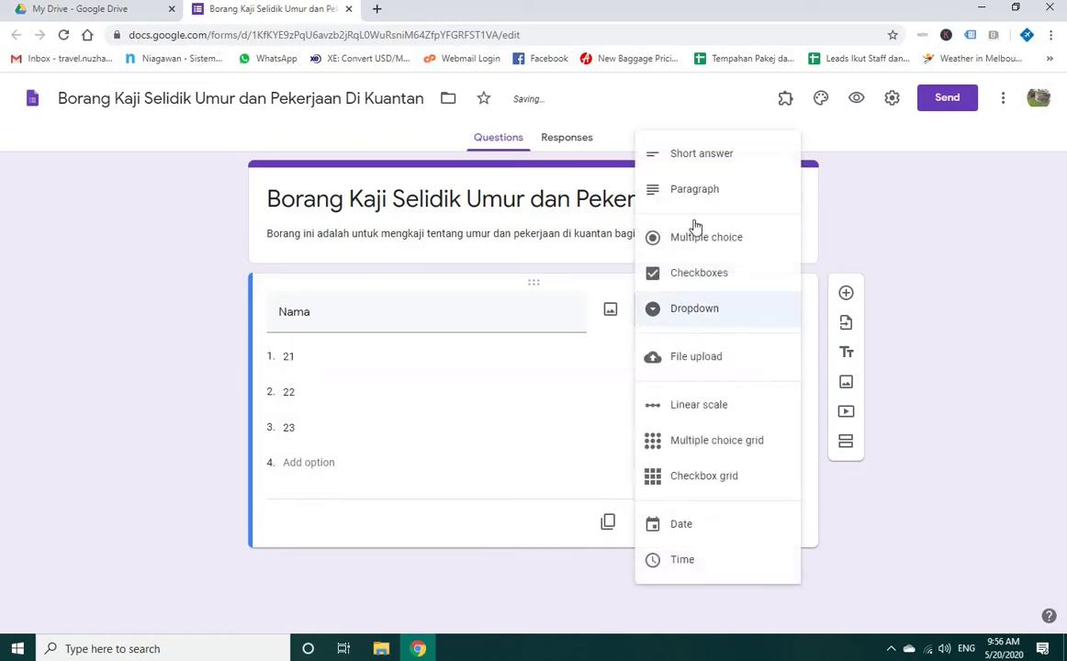
click(725, 163)
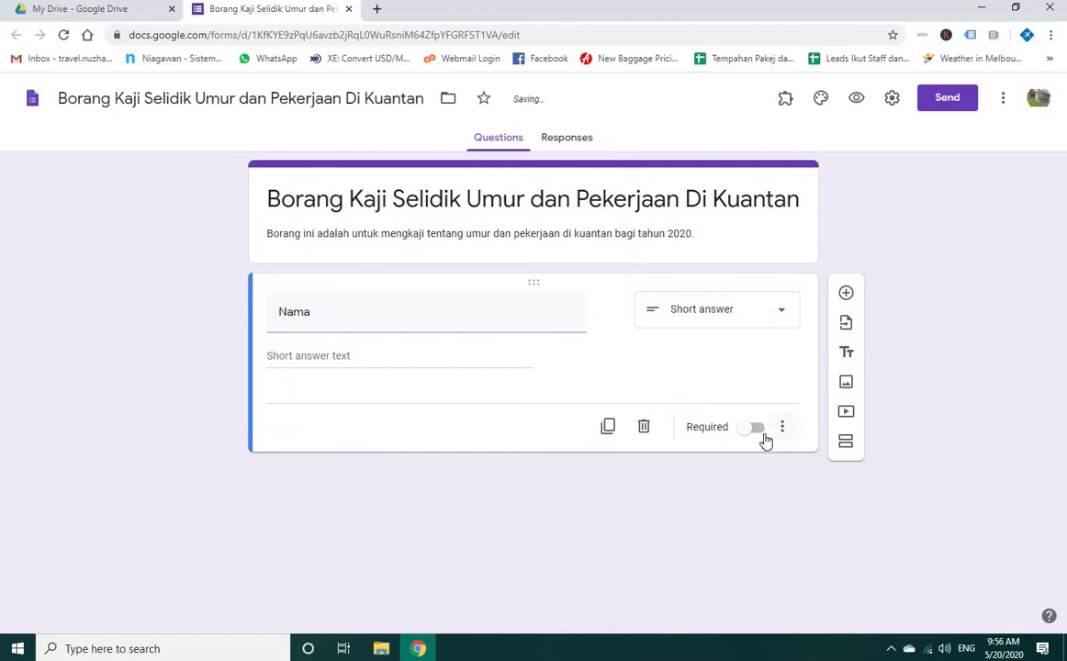
click(754, 429)
click(782, 432)
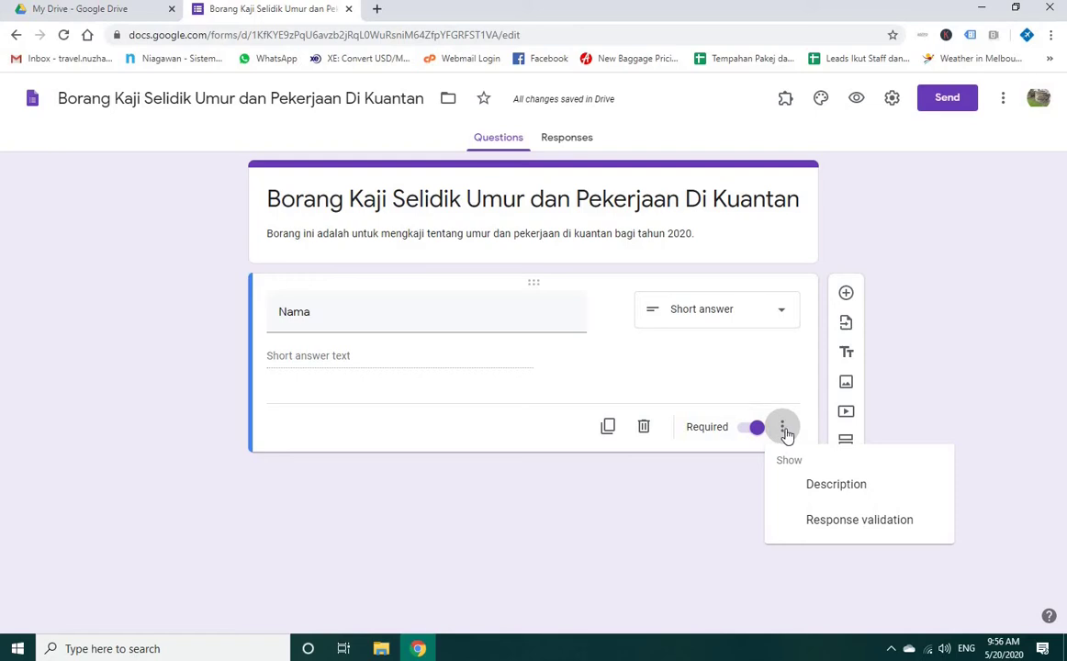
click(775, 442)
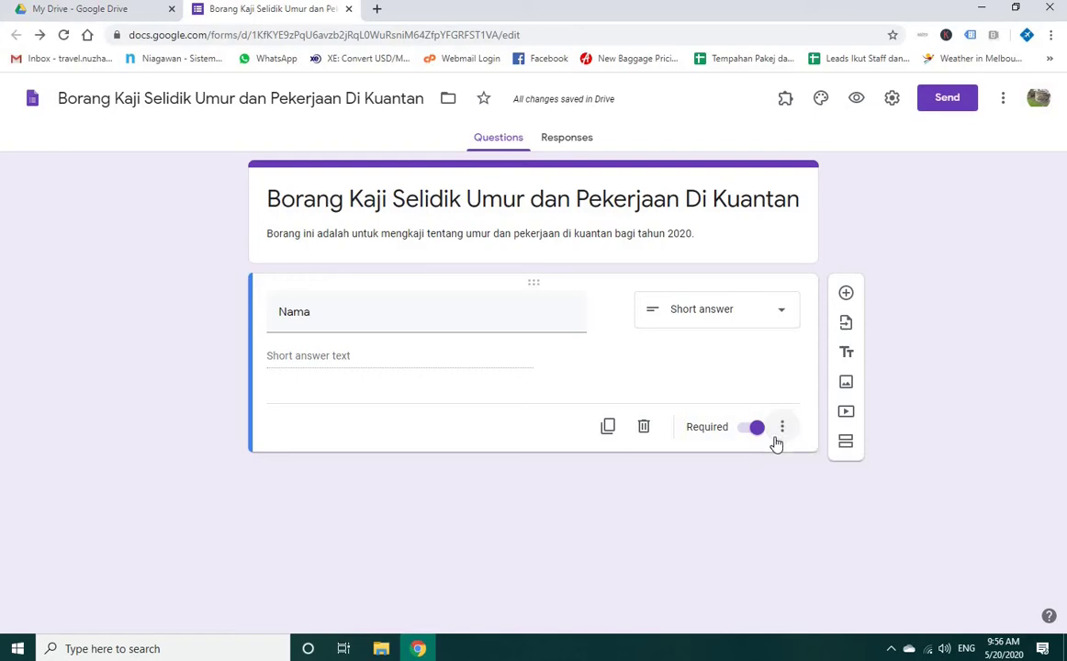
Step: Add a short-answer question titled "Umur" below "Nama" and remove its number validation
click(846, 292)
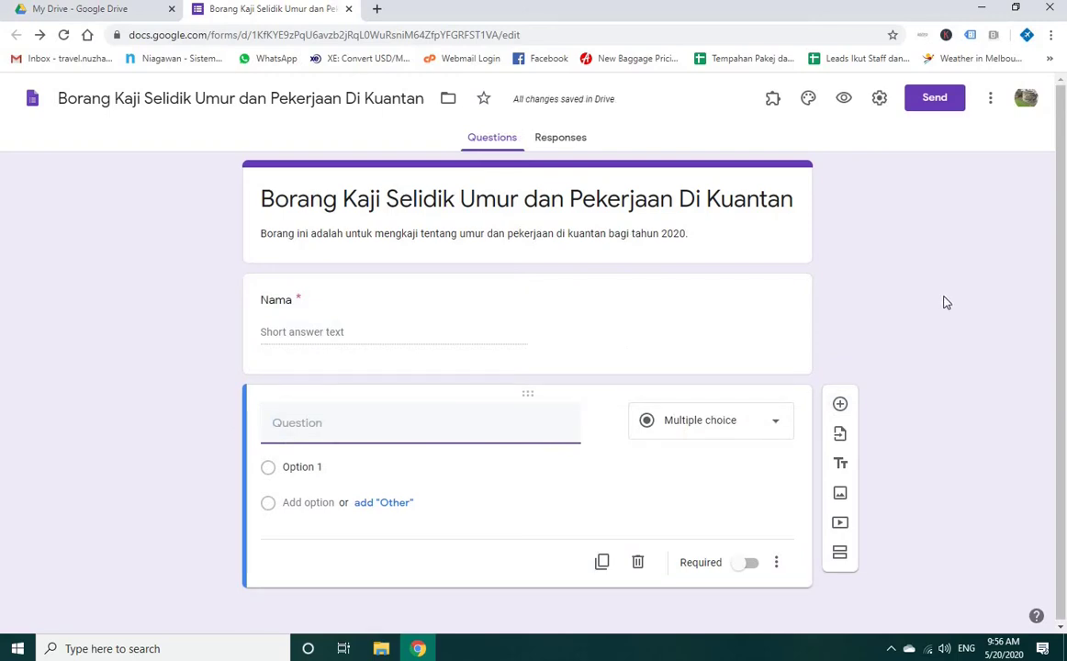
text(Umur)
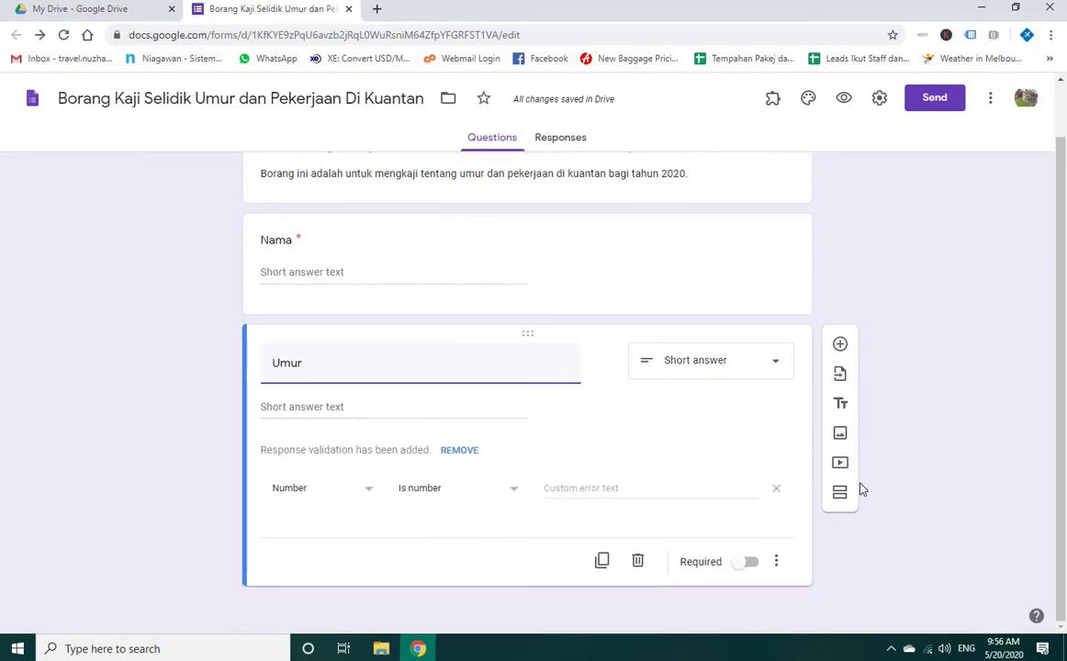
click(776, 487)
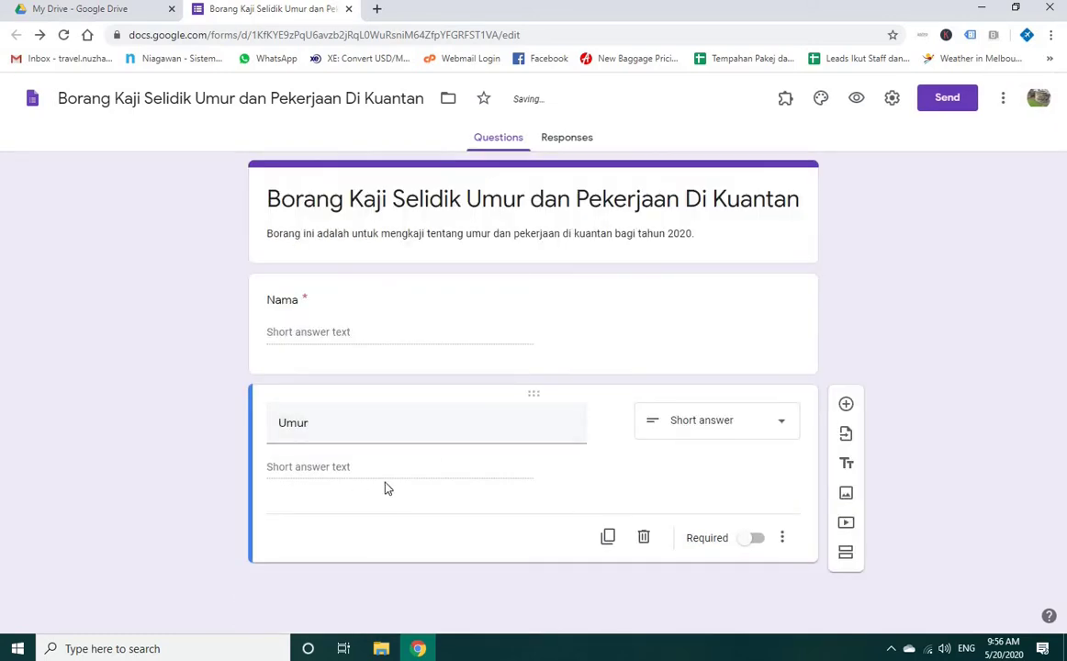
Step: Add a required short-answer question titled "Pekerjaan" below "Umur"
click(846, 405)
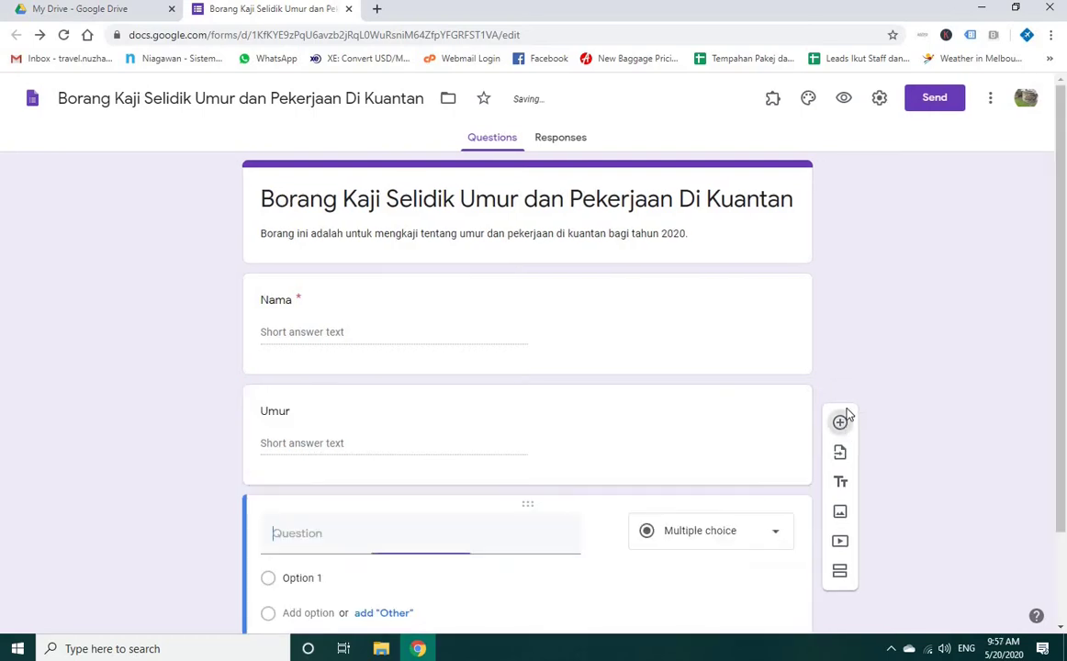
text(Pekerjaan)
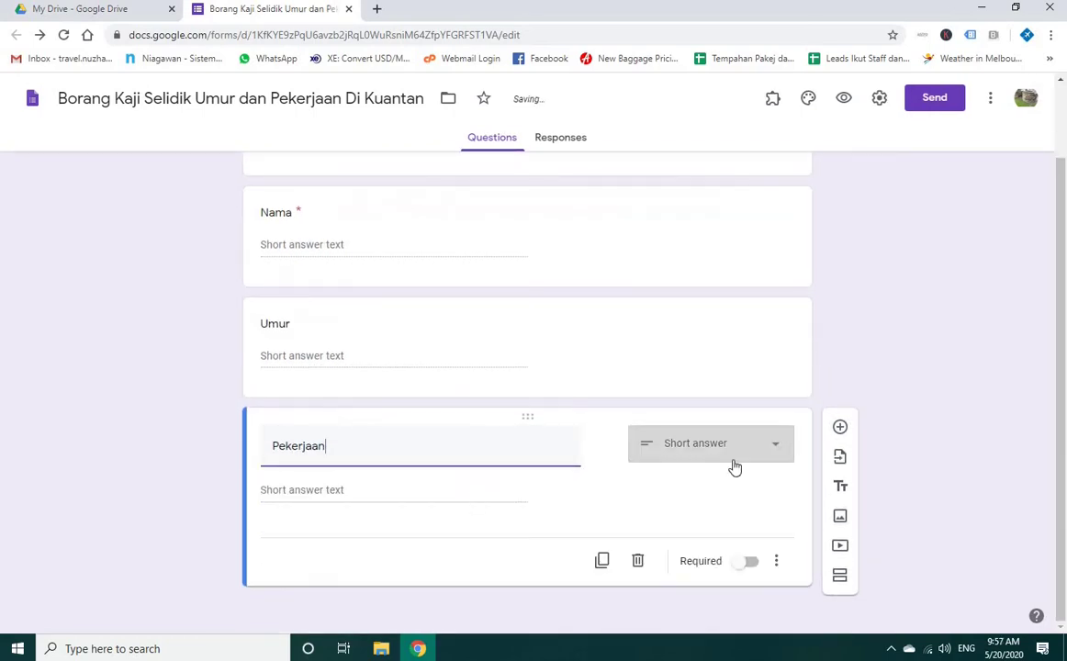
click(751, 562)
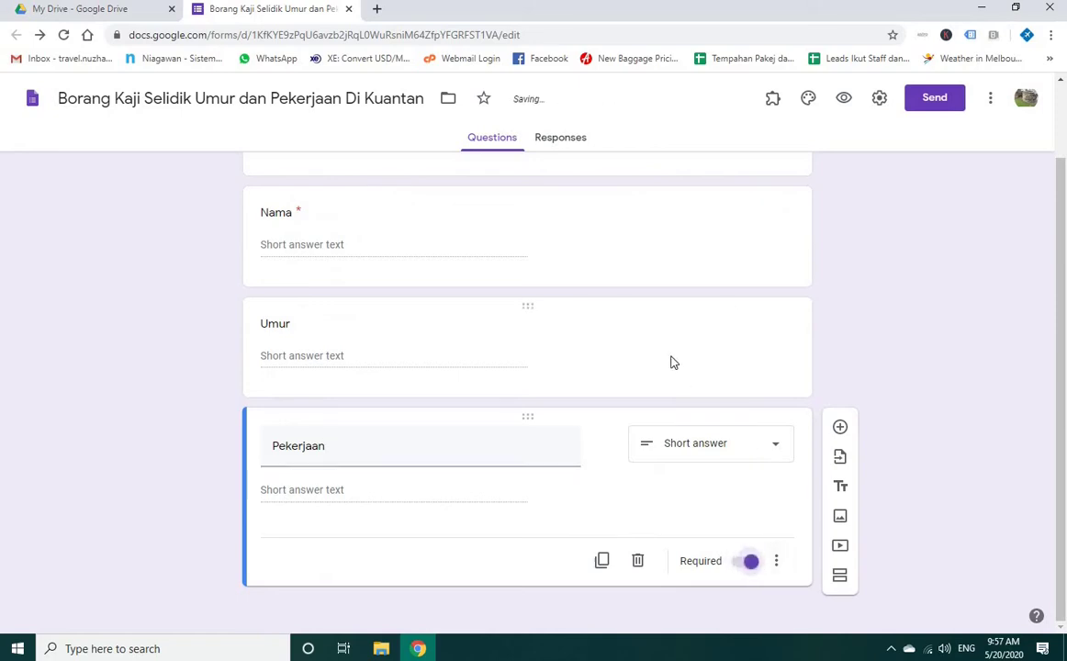
Step: Make the "Umur" question required and add a blank question below "Pekerjaan"
click(721, 358)
click(752, 450)
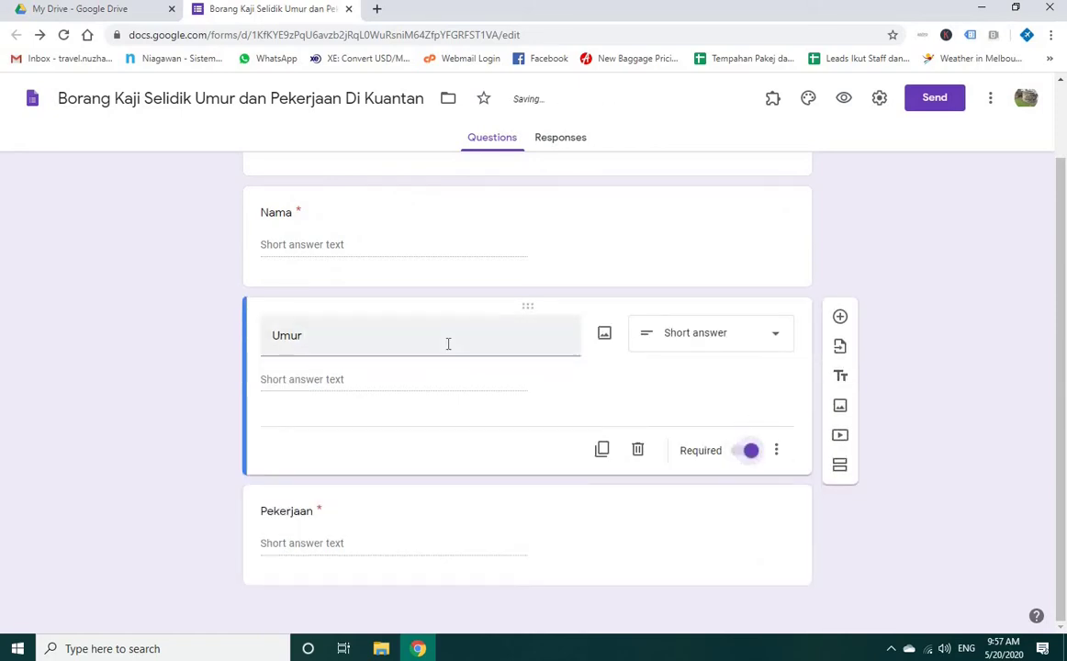
click(717, 521)
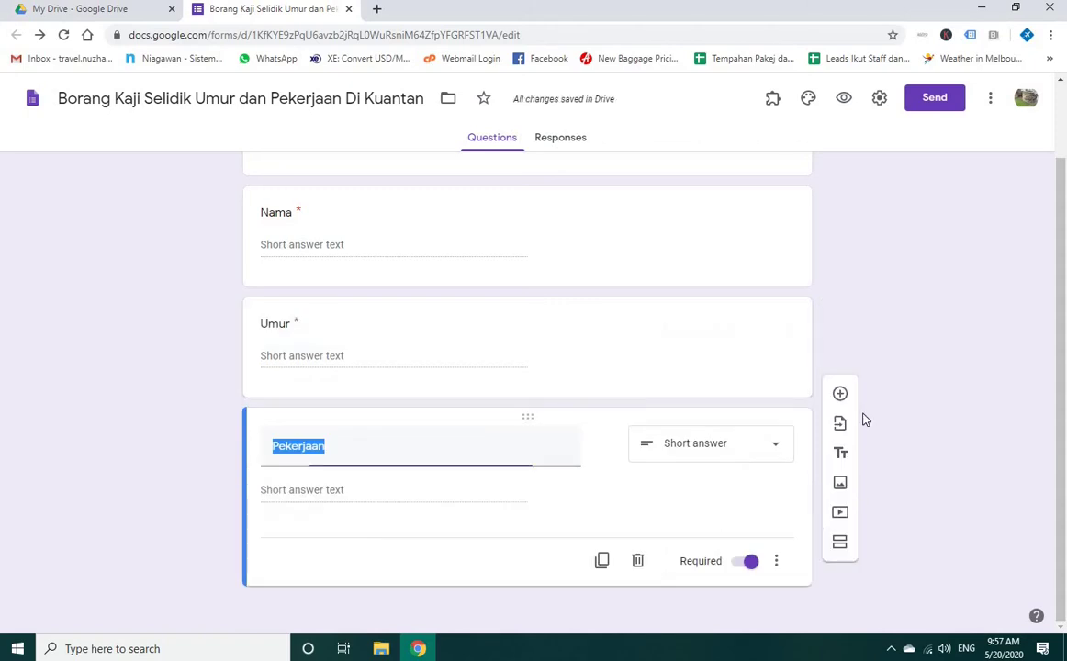
click(839, 430)
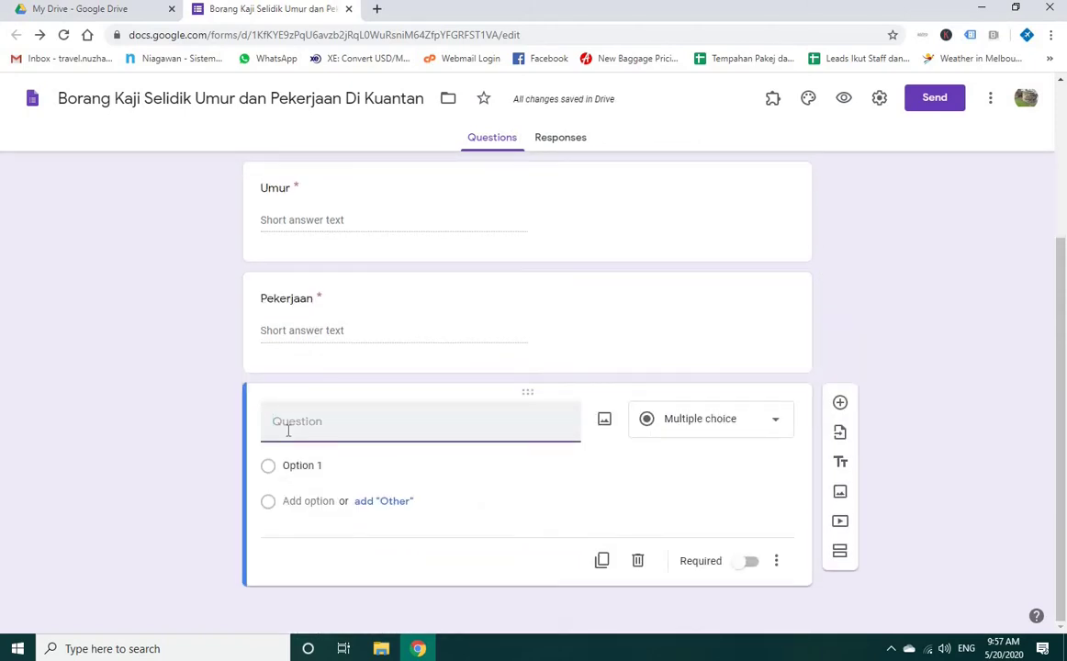
Step: Change the form title inside the form to "Borang Kaji Selidik Umur dan Pekerjaan Di Pahang"
scroll(453, 395, up, 3)
triple_click(734, 207)
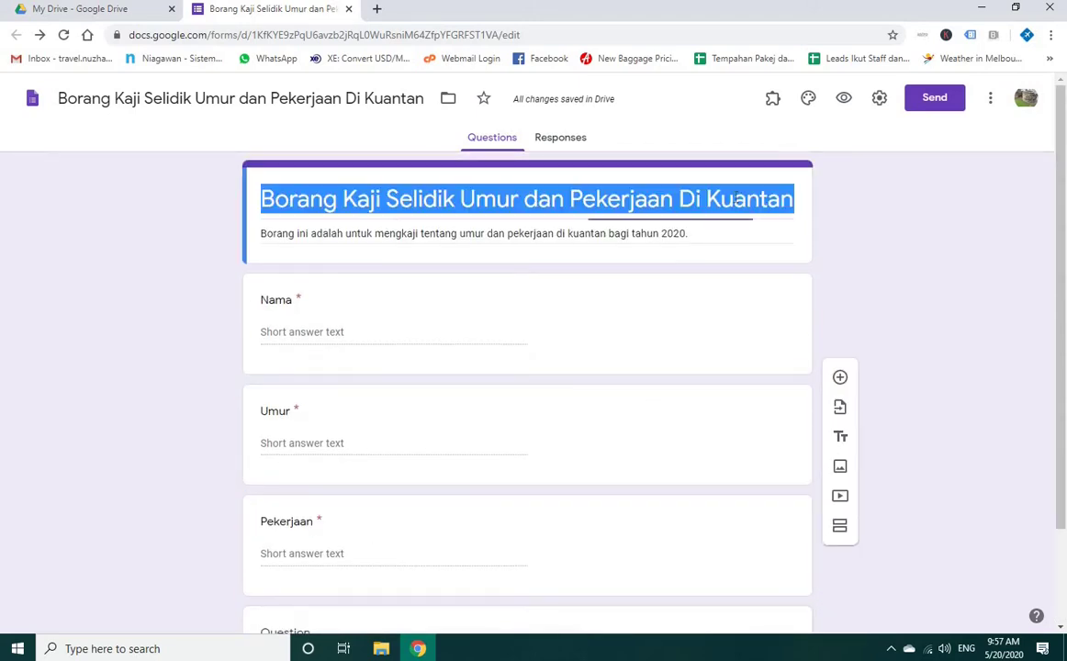
click(791, 202)
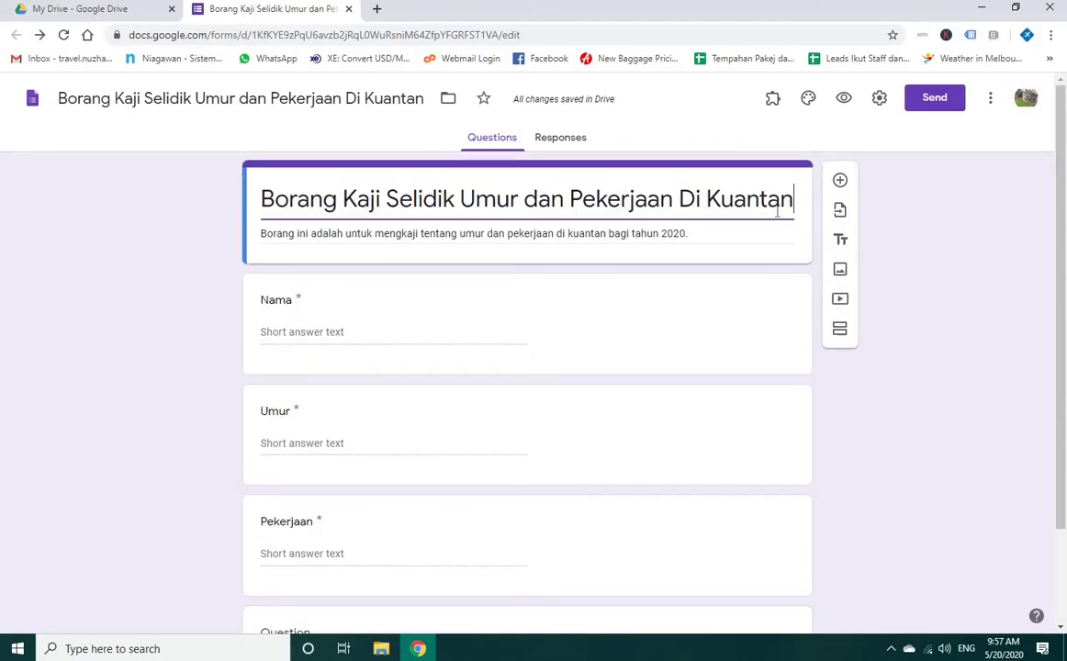
key(BackSpace)
key(BackSpace)
key(BackSpace)
key(BackSpace)
key(BackSpace)
key(BackSpace)
key(BackSpace)
text(Pahang)
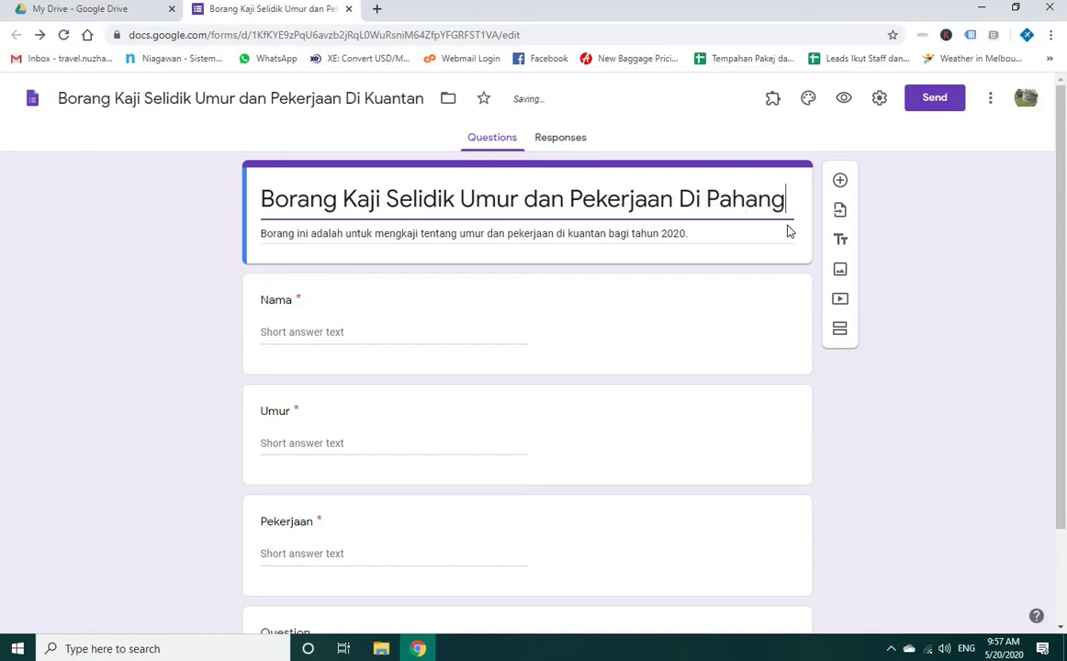
Step: Replace "kuantan" with "Pahang" in the form description
scroll(794, 263, down, 1)
scroll(794, 264, up, 1)
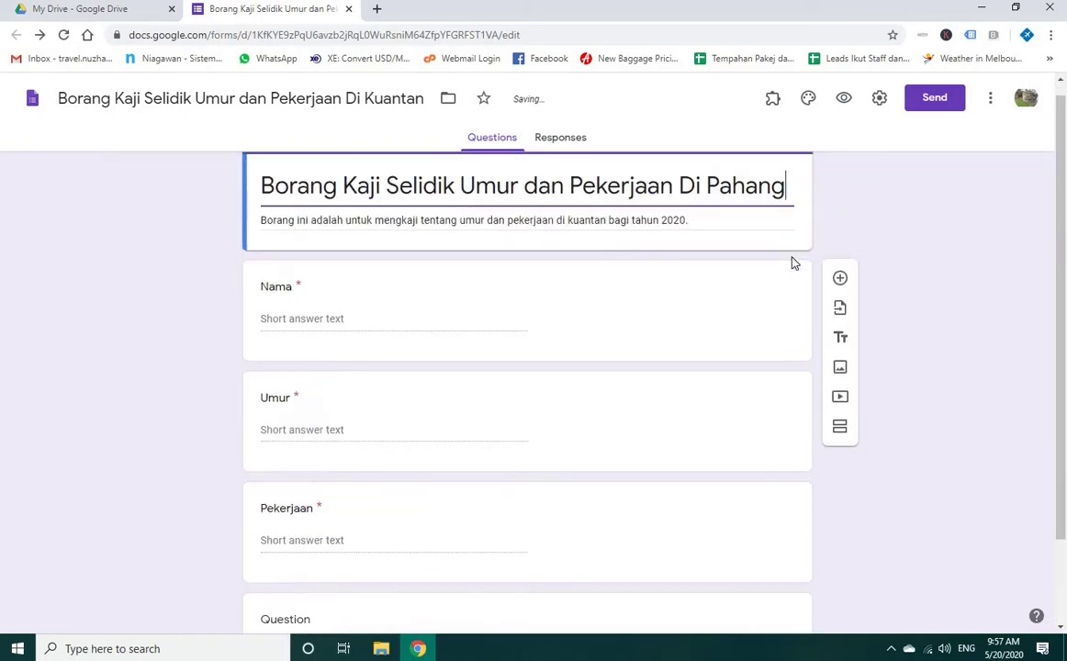
triple_click(608, 237)
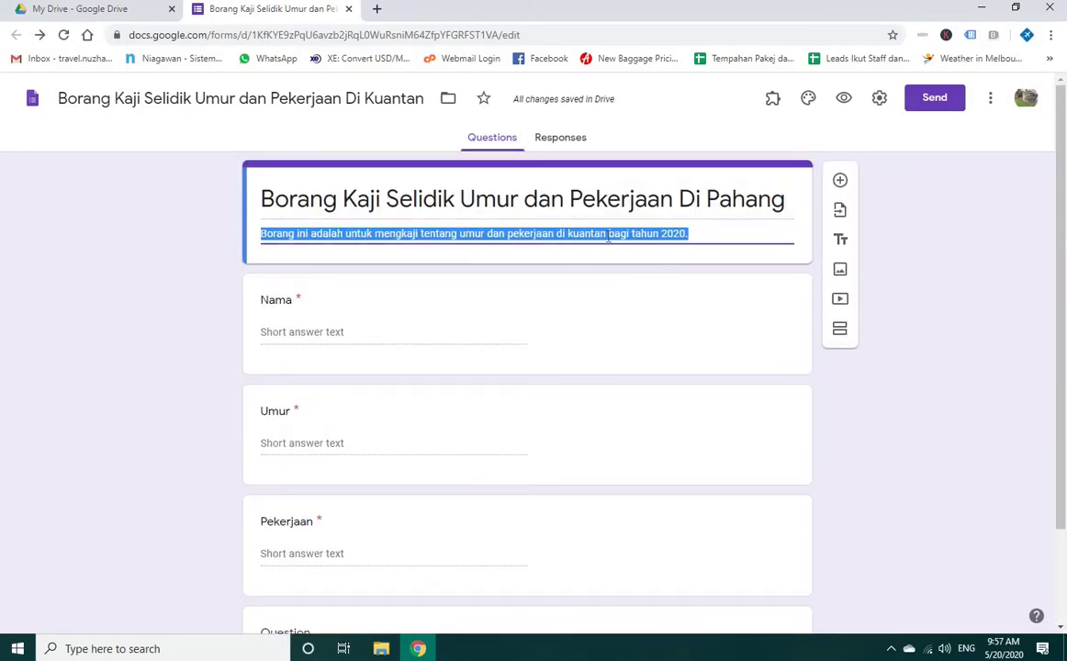
click(607, 235)
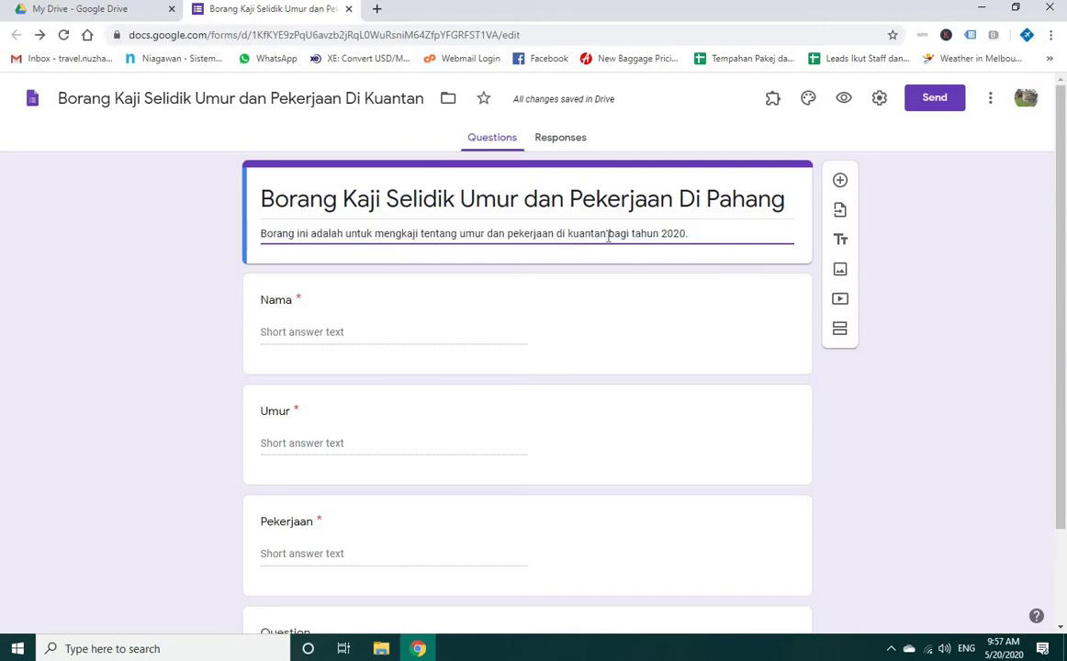
key(BackSpace)
key(BackSpace)
key(BackSpace)
key(BackSpace)
key(BackSpace)
key(BackSpace)
key(BackSpace)
text(Pahang)
Step: Title the blank multiple-choice question "Daerah" and name its first option "Kuantan"
scroll(752, 433, down, 2)
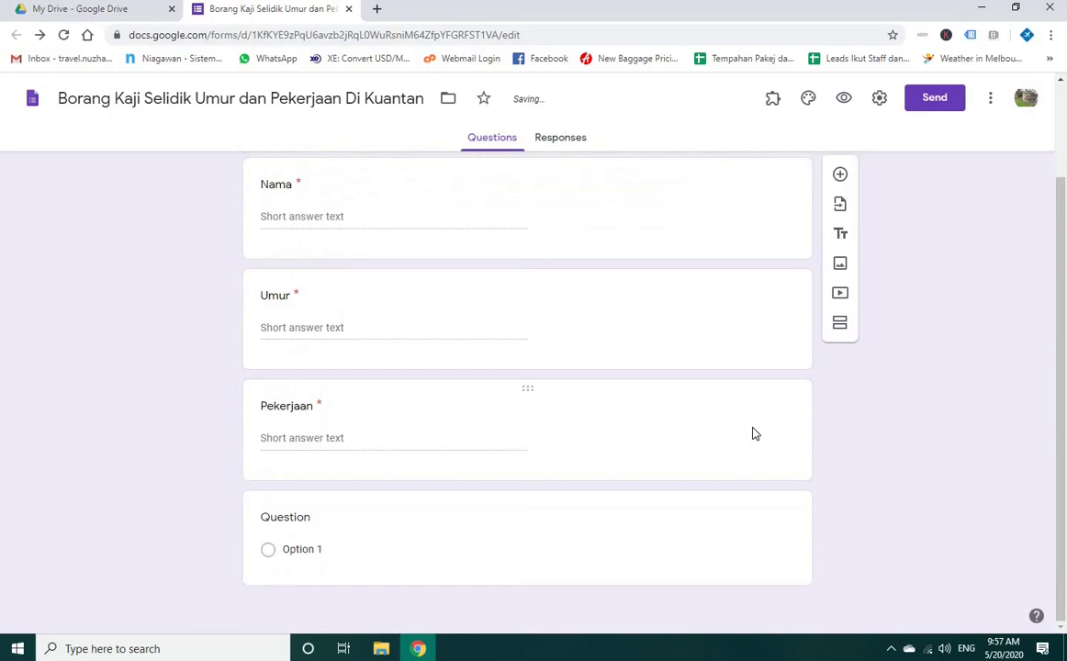
click(452, 551)
click(333, 423)
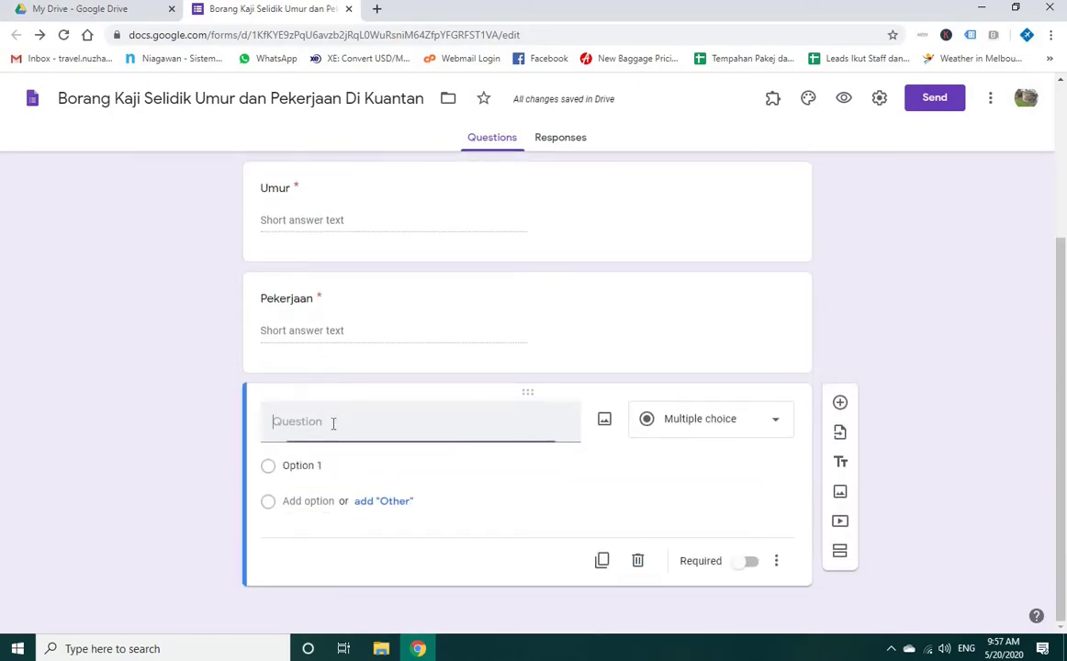
text(Daerah)
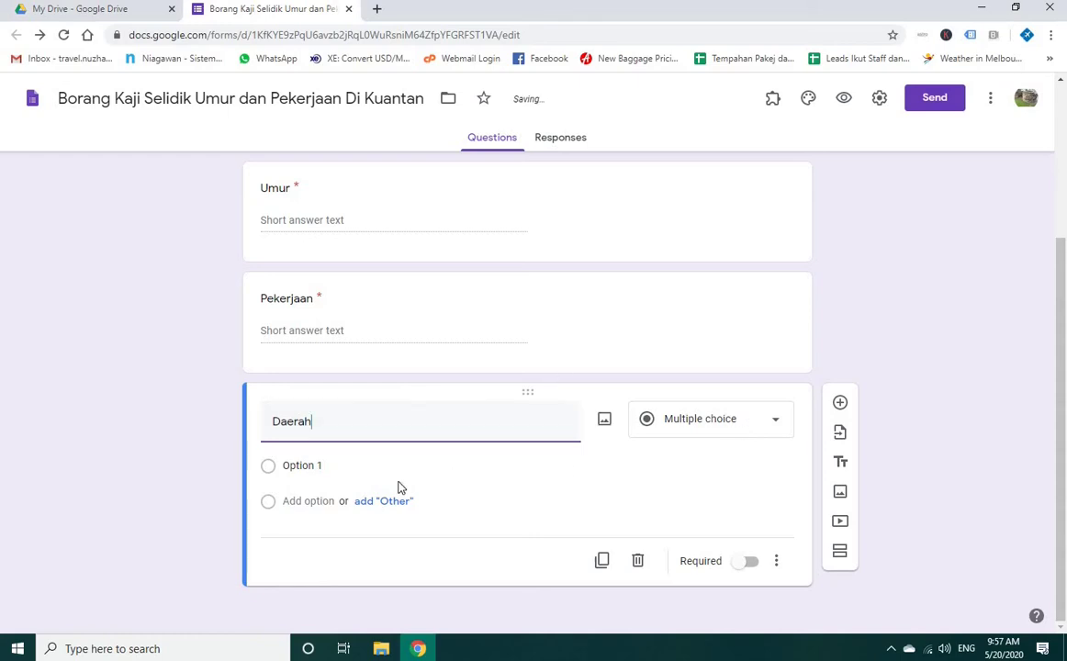
click(337, 470)
text(Kuantan)
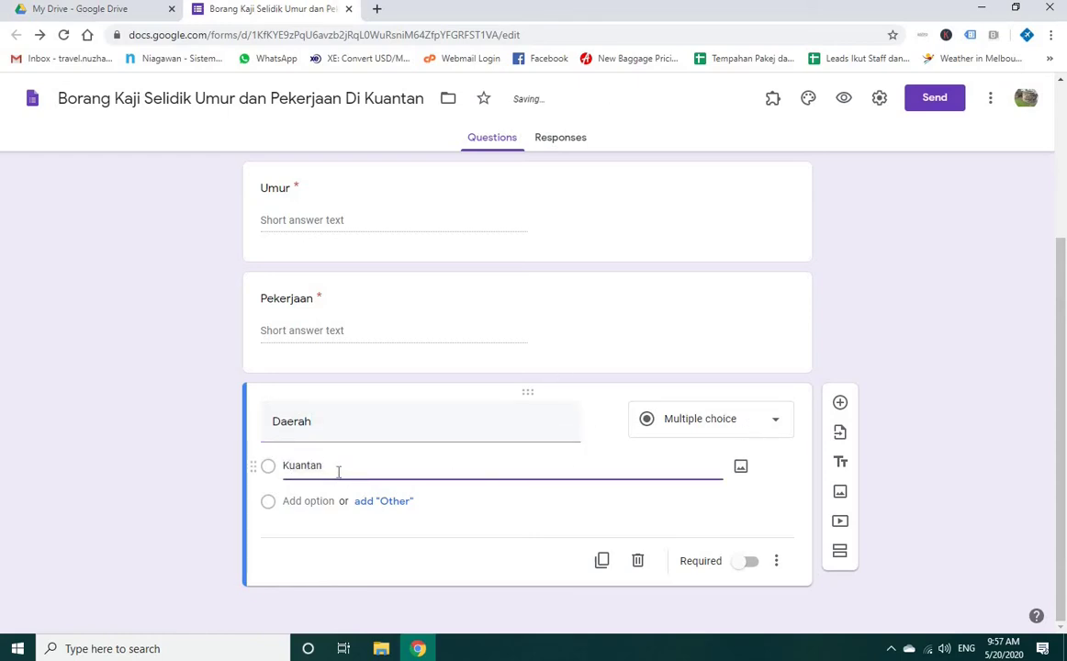
Step: Add the options "Temerloh", "Maran" and "Raub" below "Kuantan" in the "Daerah" question
key(Return)
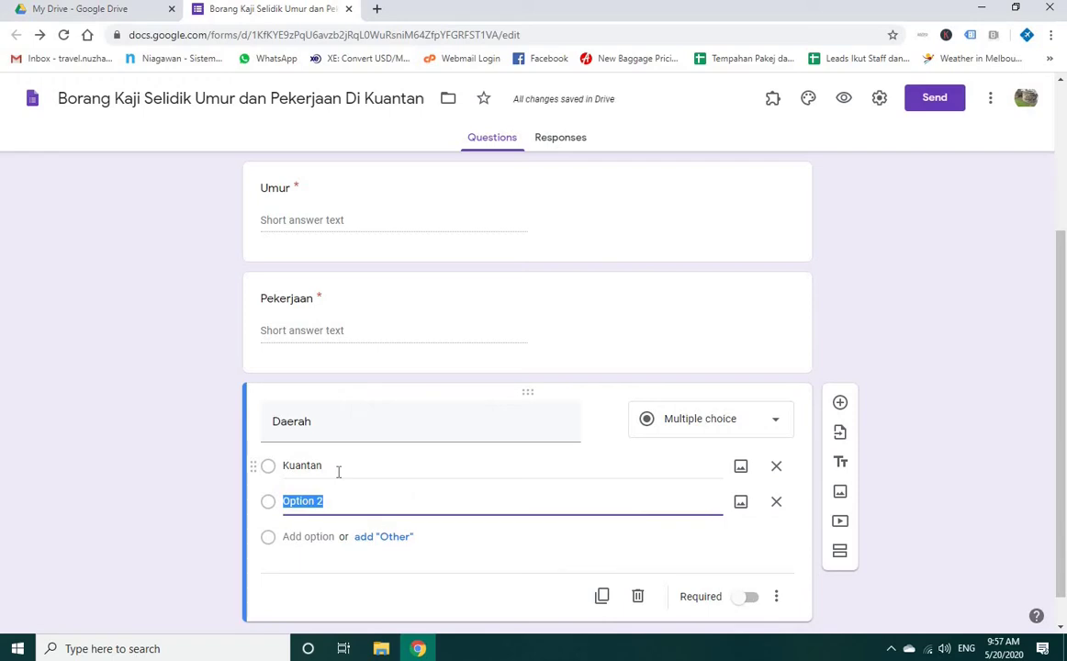
text(Temerloh)
key(Return)
text(m)
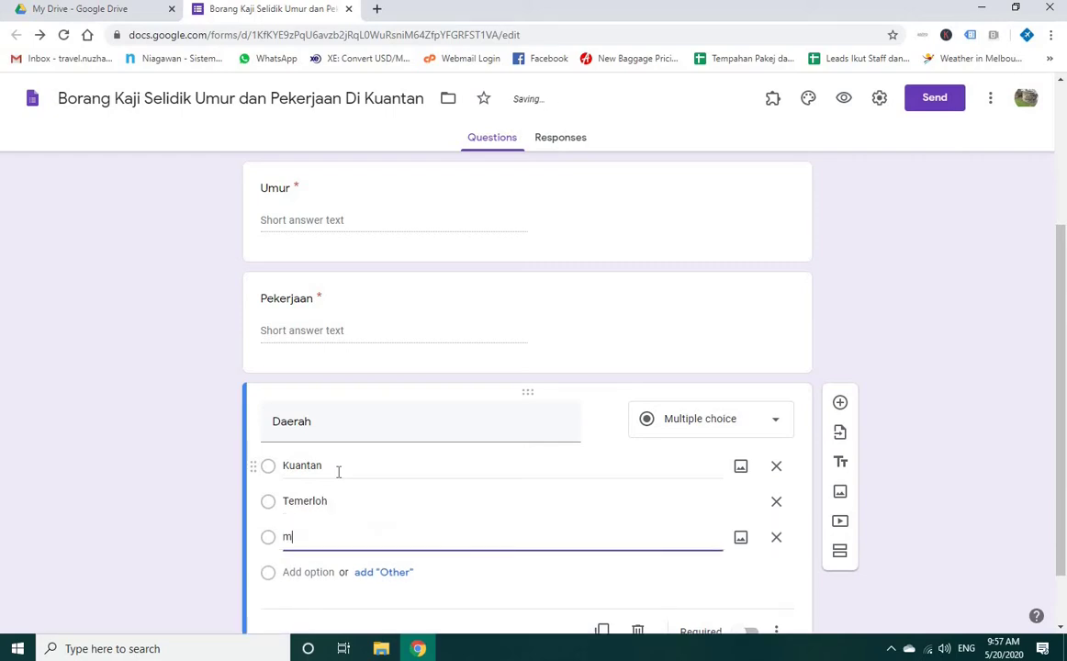
text(aran)
key(Return)
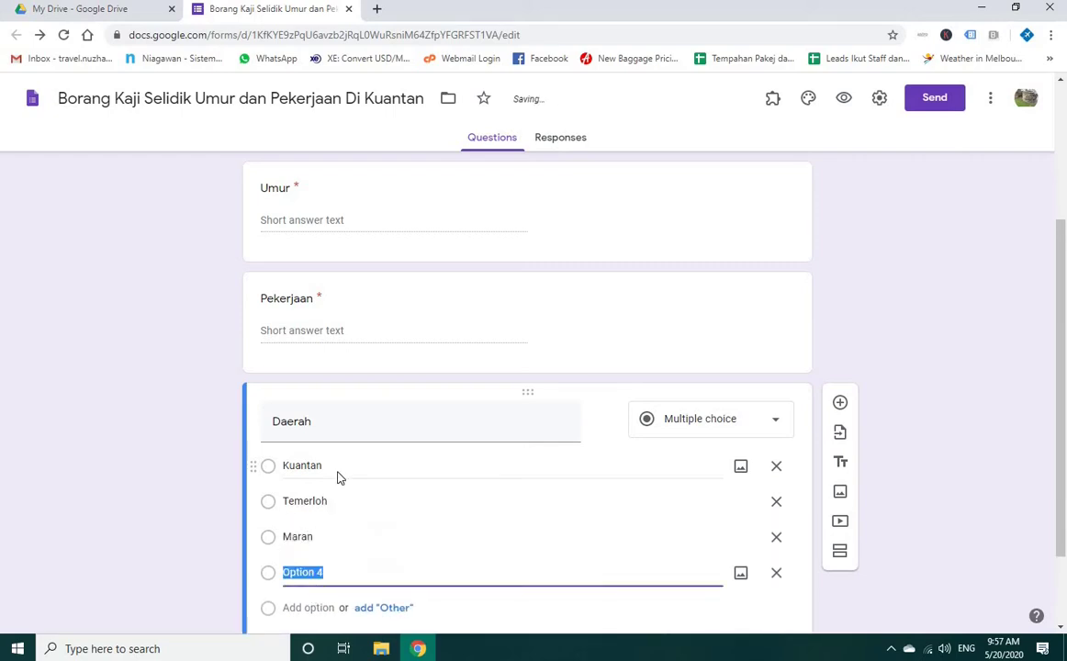
text(Raub\)
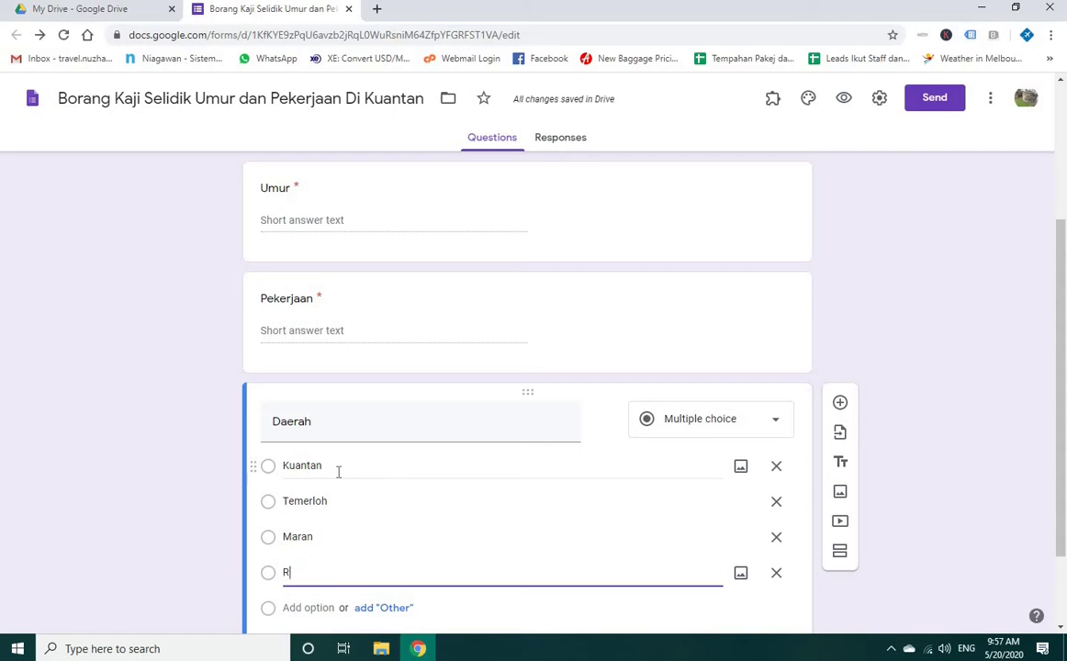
key(Return)
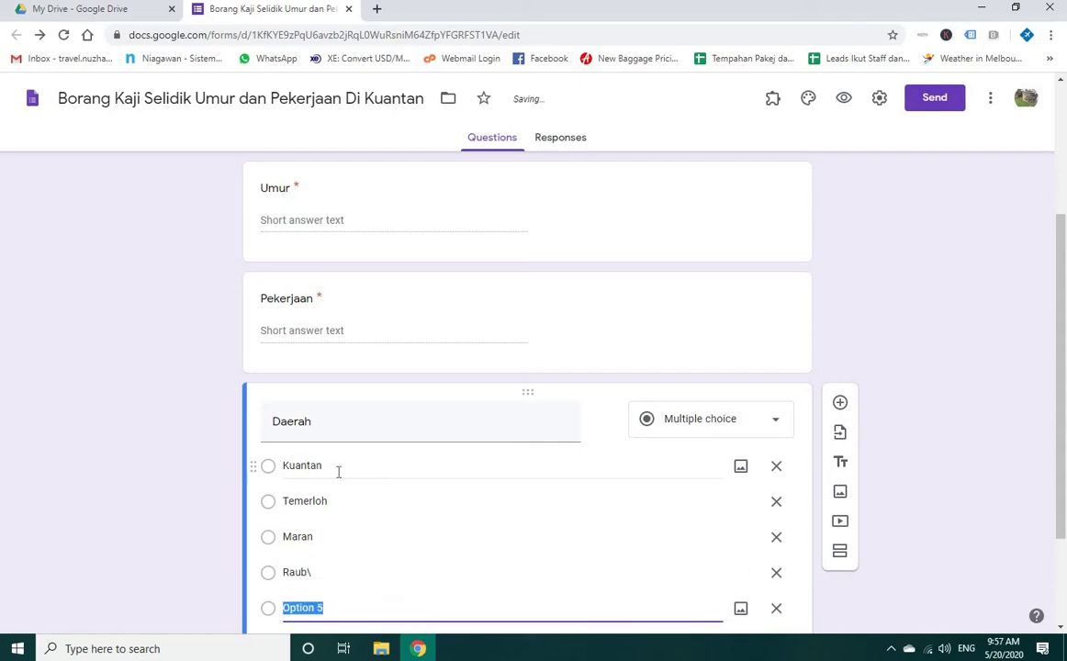
click(330, 572)
text(Rau)
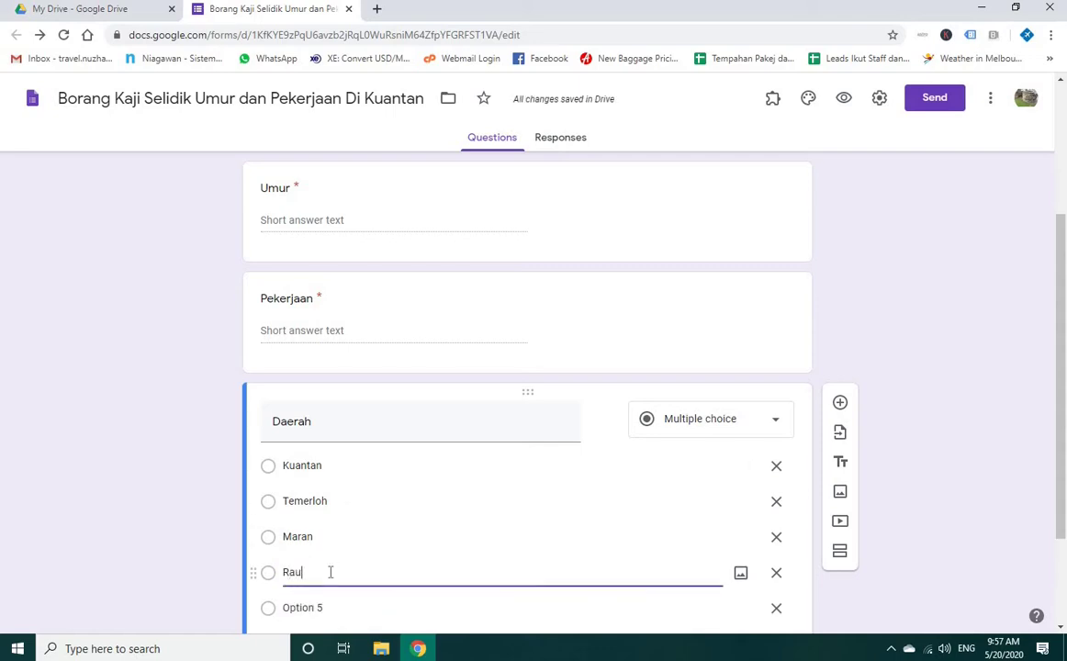
key(Return)
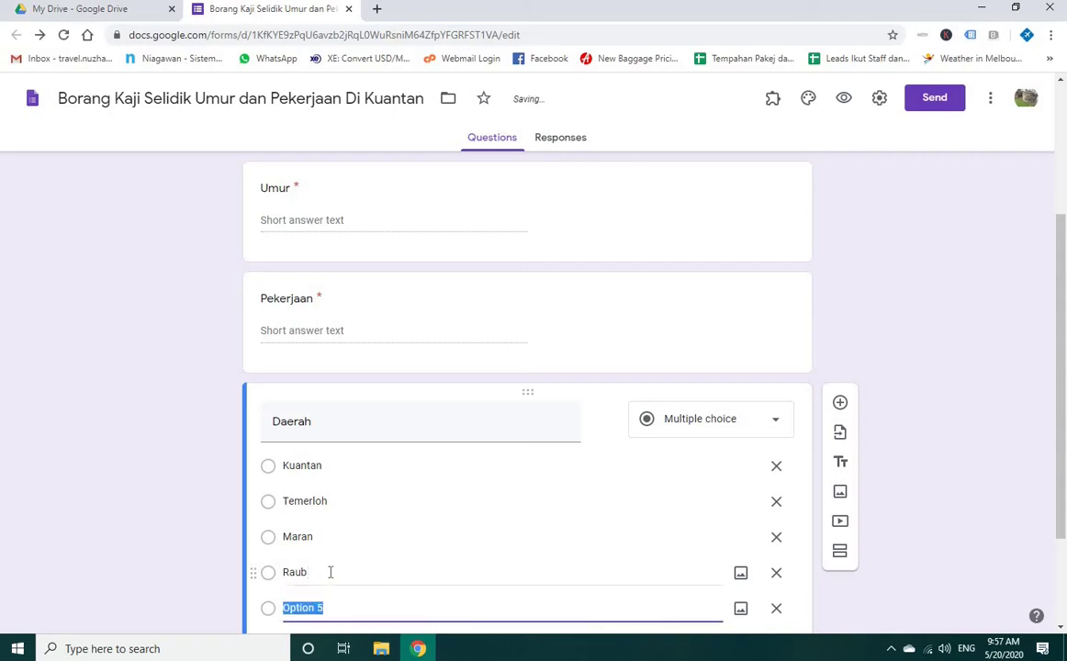
Step: Add the options "Kuala Lipis" and "Bentong" to the "Daerah" question and make the question required
text(Kuala Lipis)
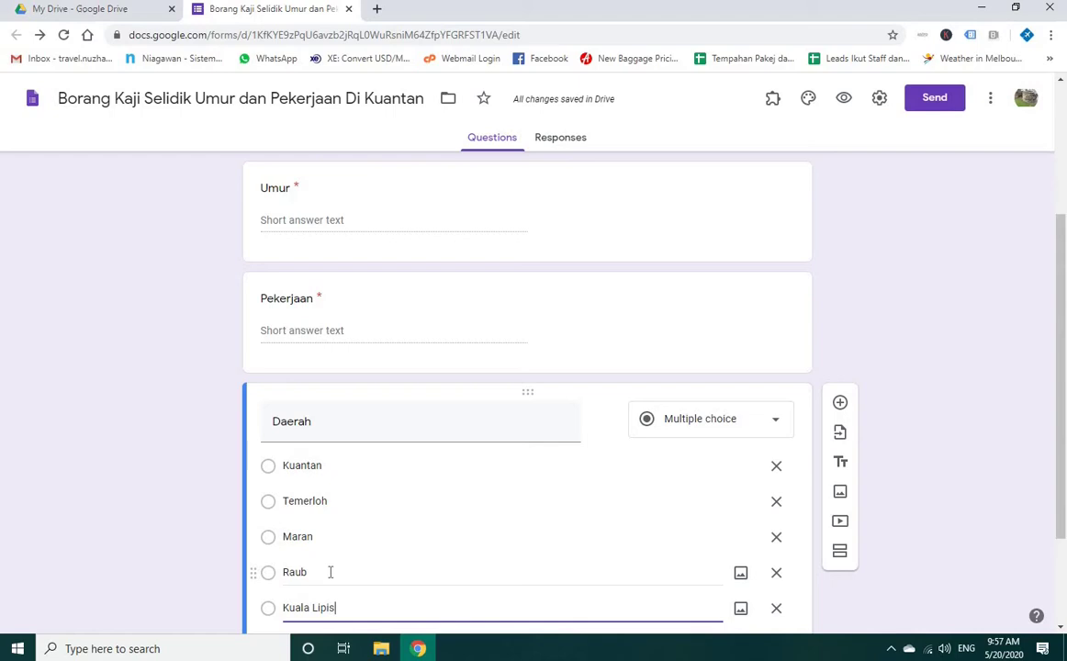
key(Return)
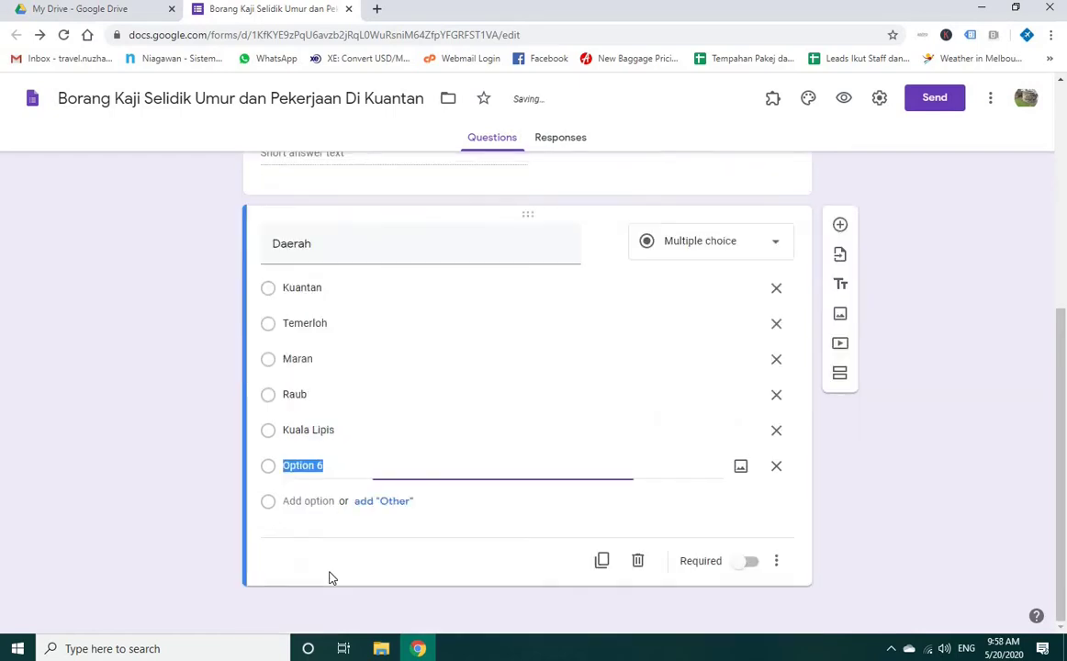
text(Bentong)
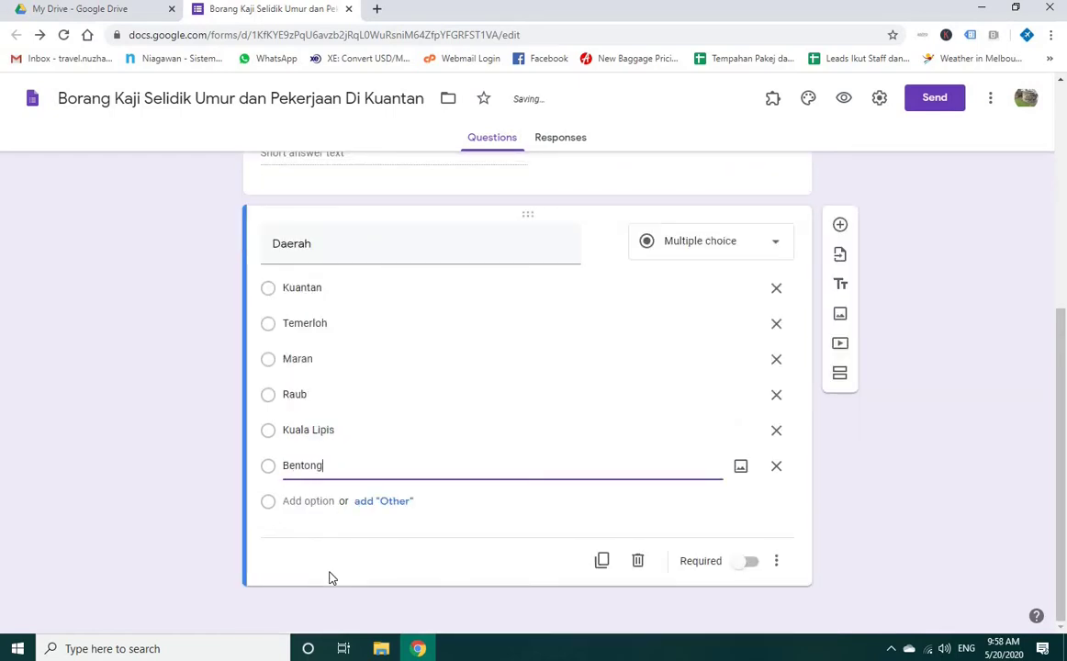
click(748, 562)
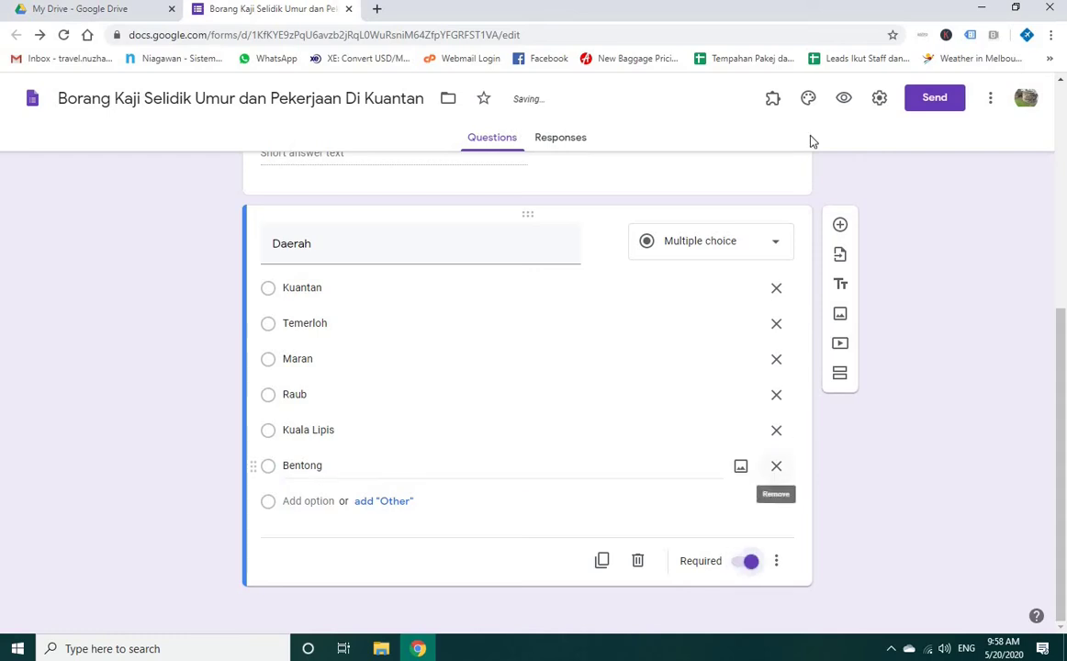
Step: Add a blank question below "Daerah" and insert the first gas burner photo dated Jul 19, 2018 from Google Photos beneath it
click(839, 226)
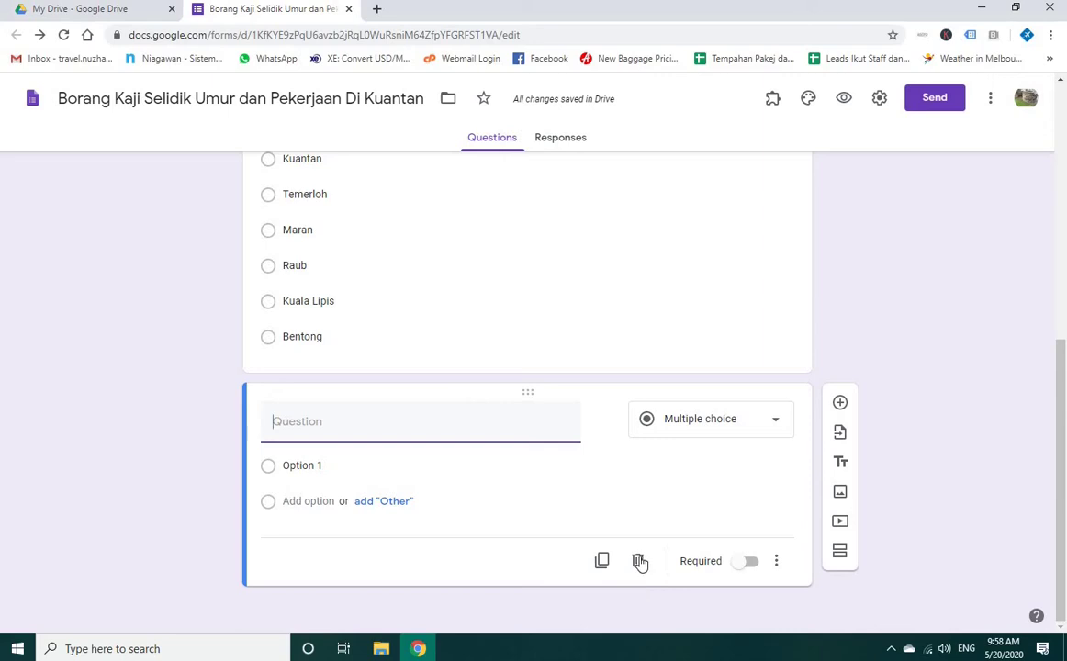
click(309, 420)
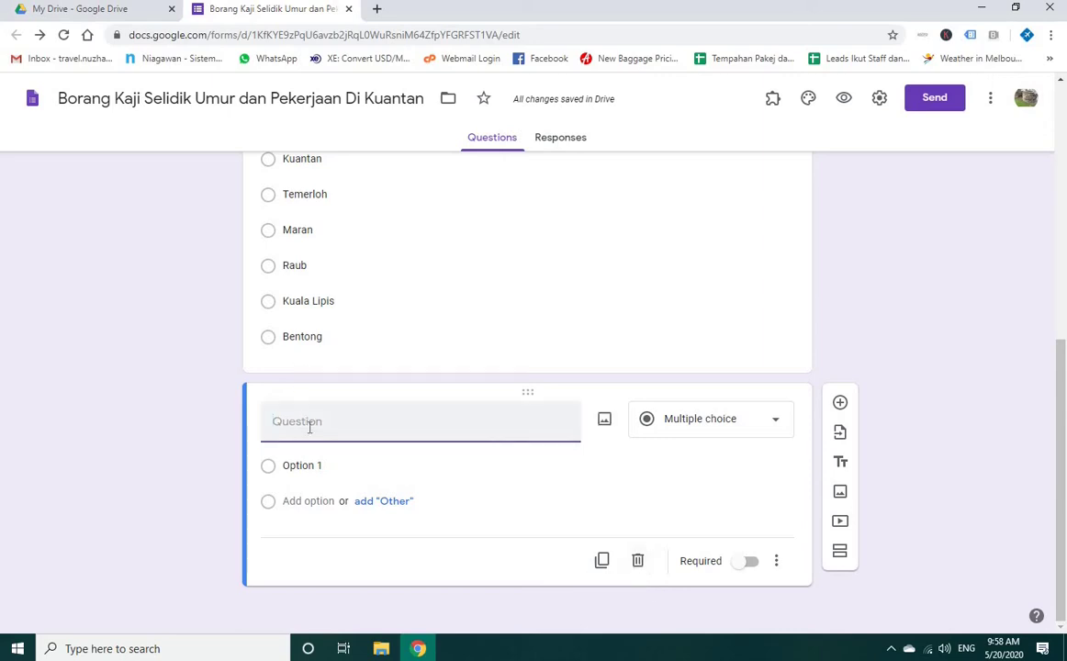
click(841, 495)
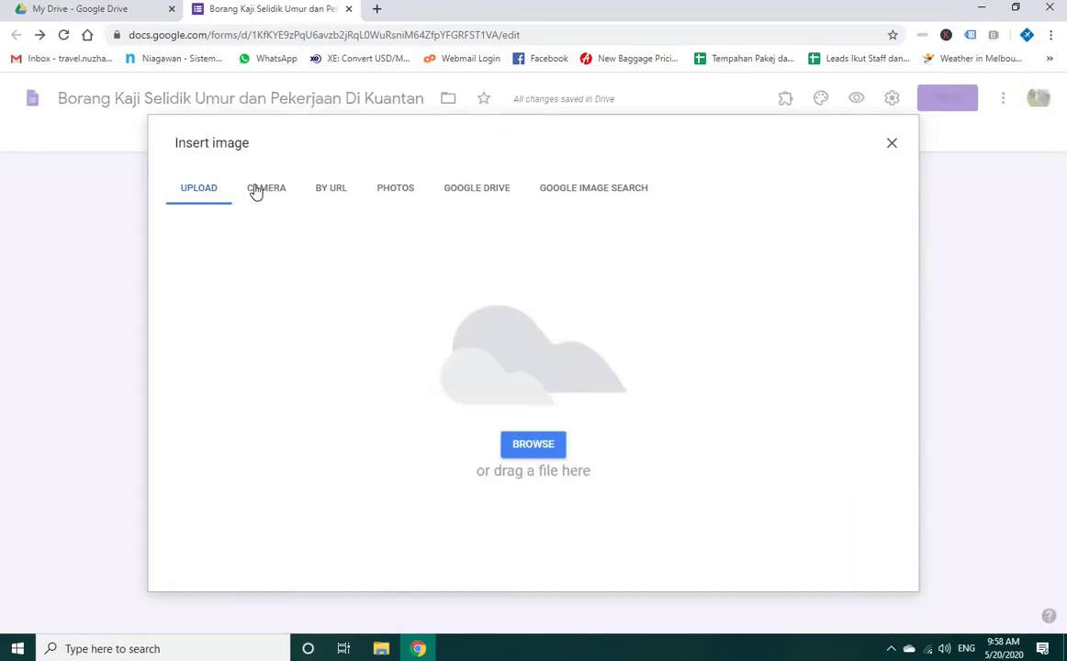
click(394, 188)
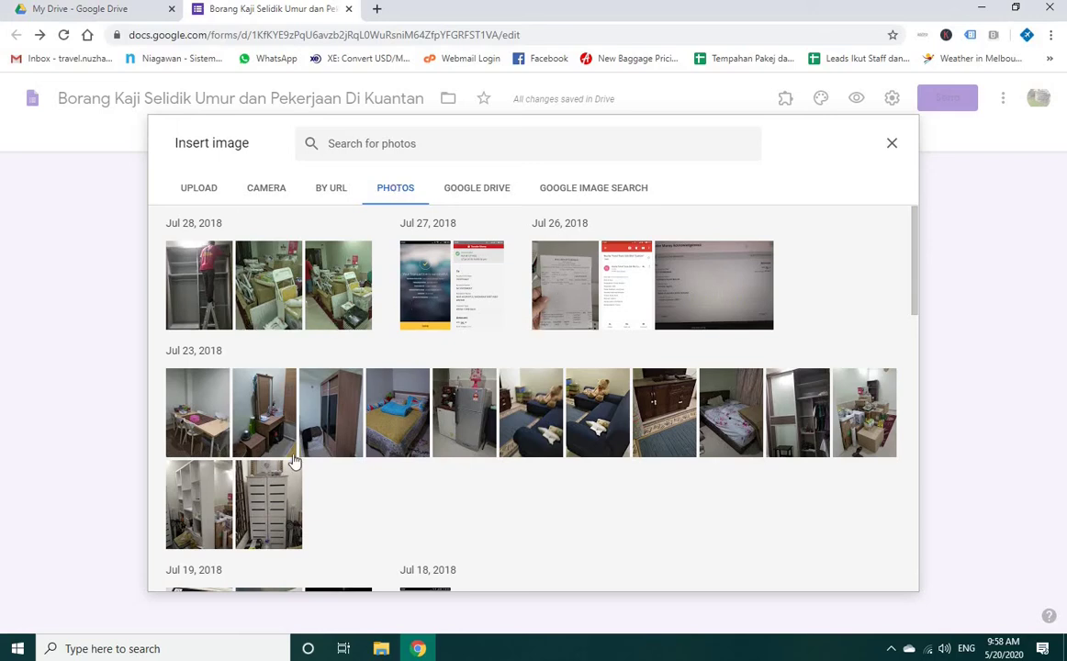
scroll(292, 459, down, 2)
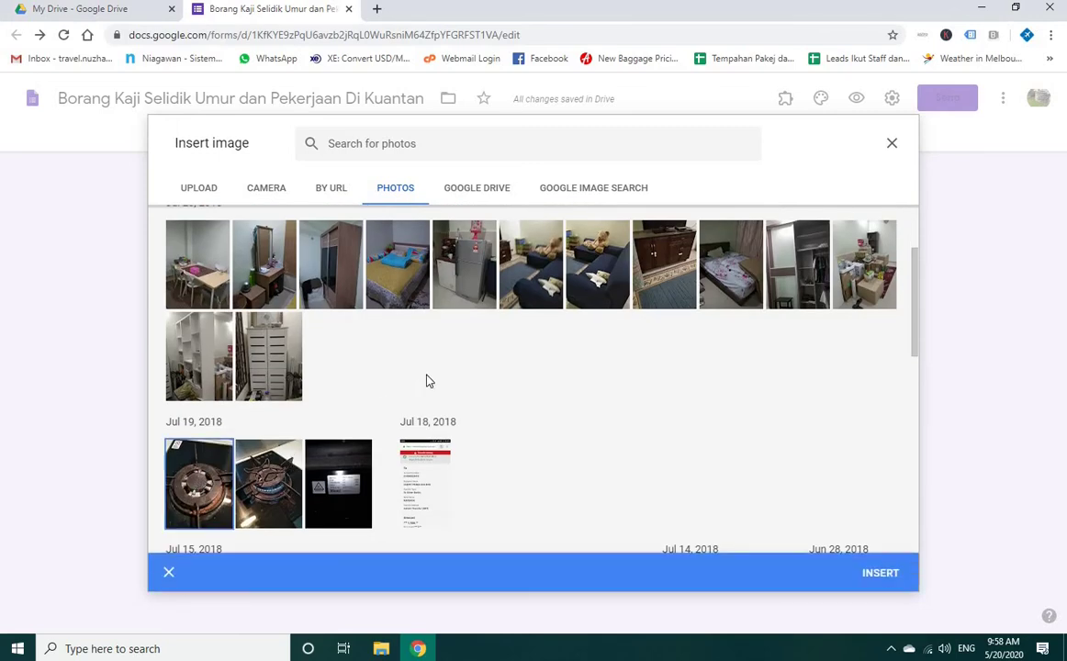
click(883, 576)
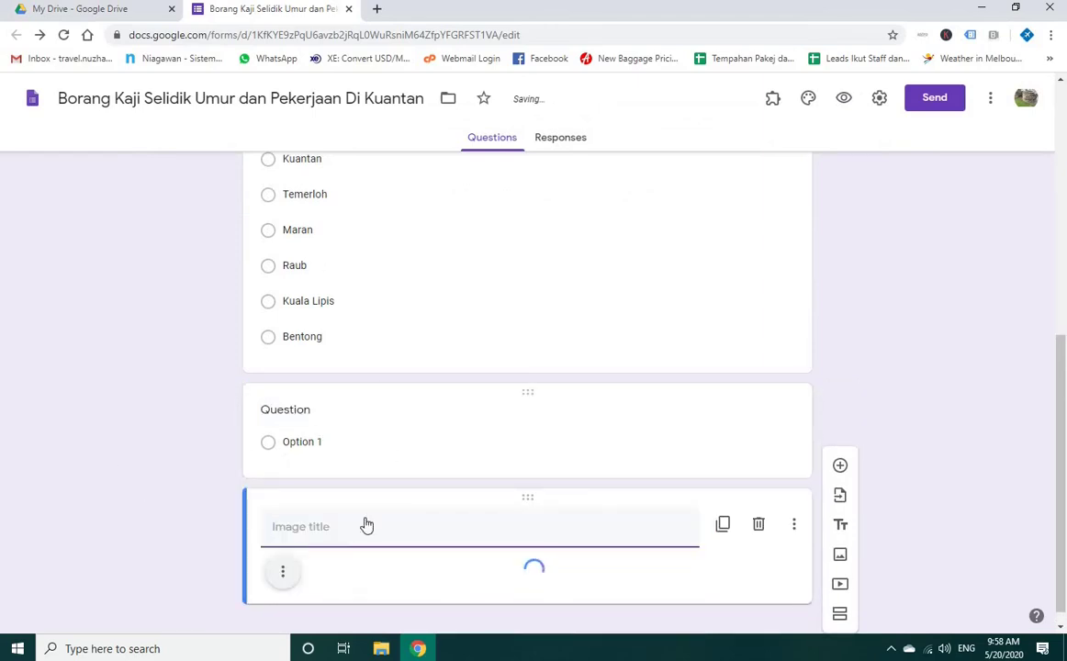
scroll(371, 505, down, 3)
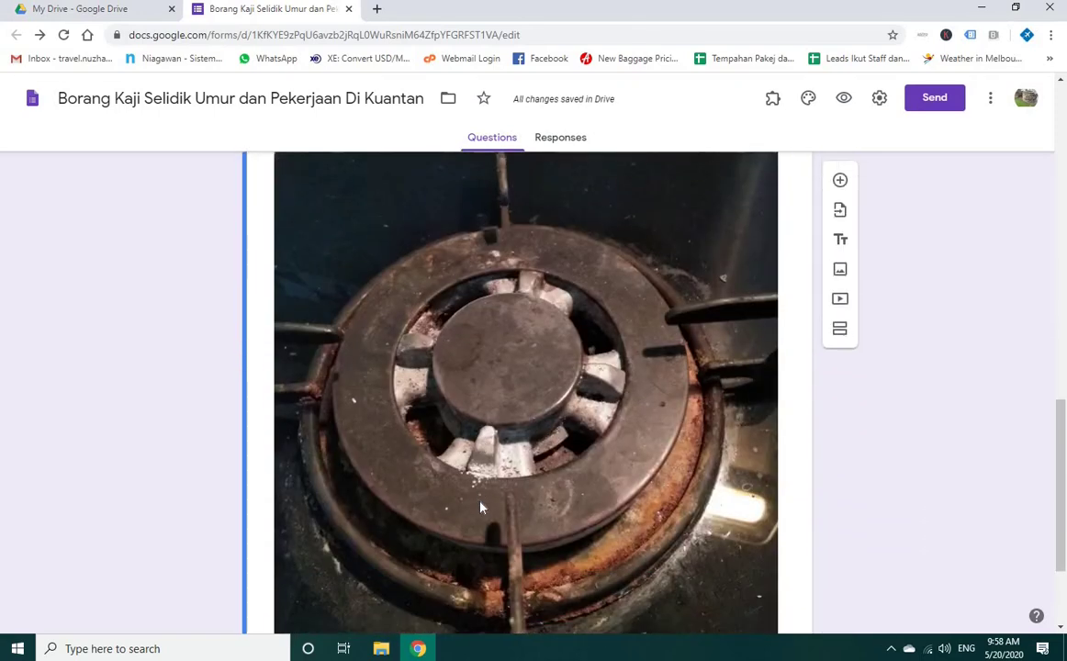
scroll(435, 453, up, 4)
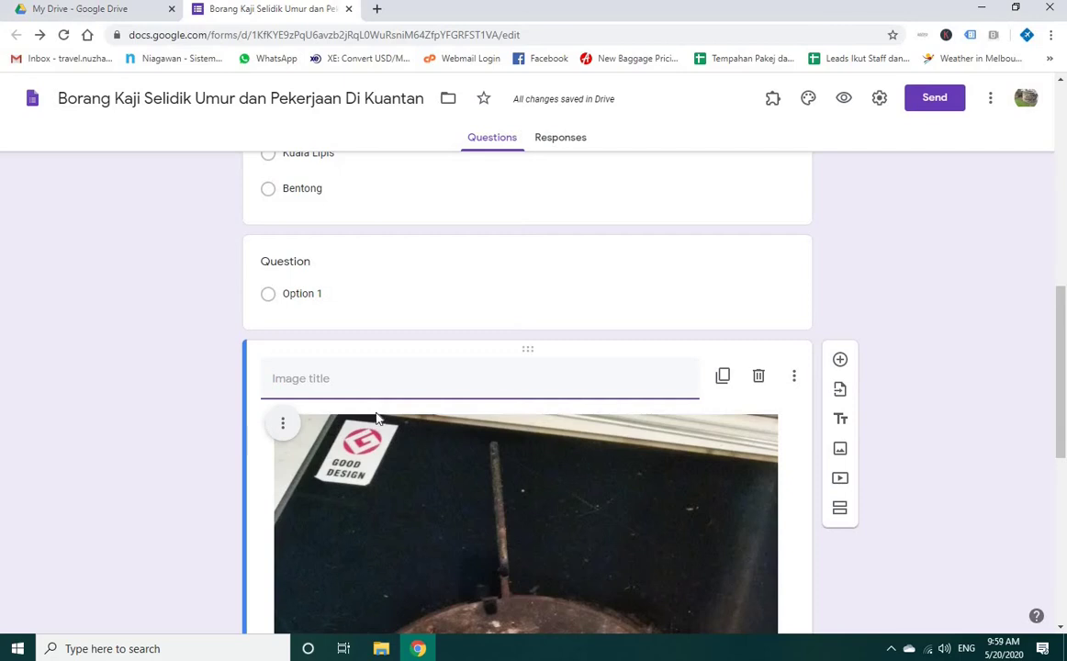
Step: Delete the blank question between the "Daerah" question and the burner image
scroll(645, 381, up, 1)
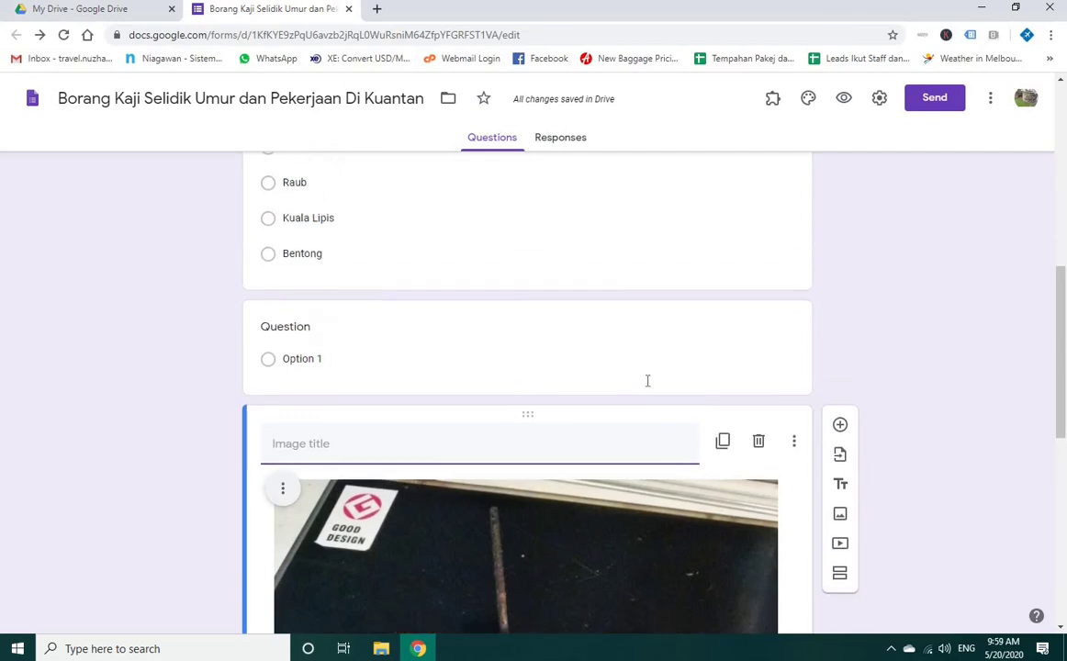
click(785, 347)
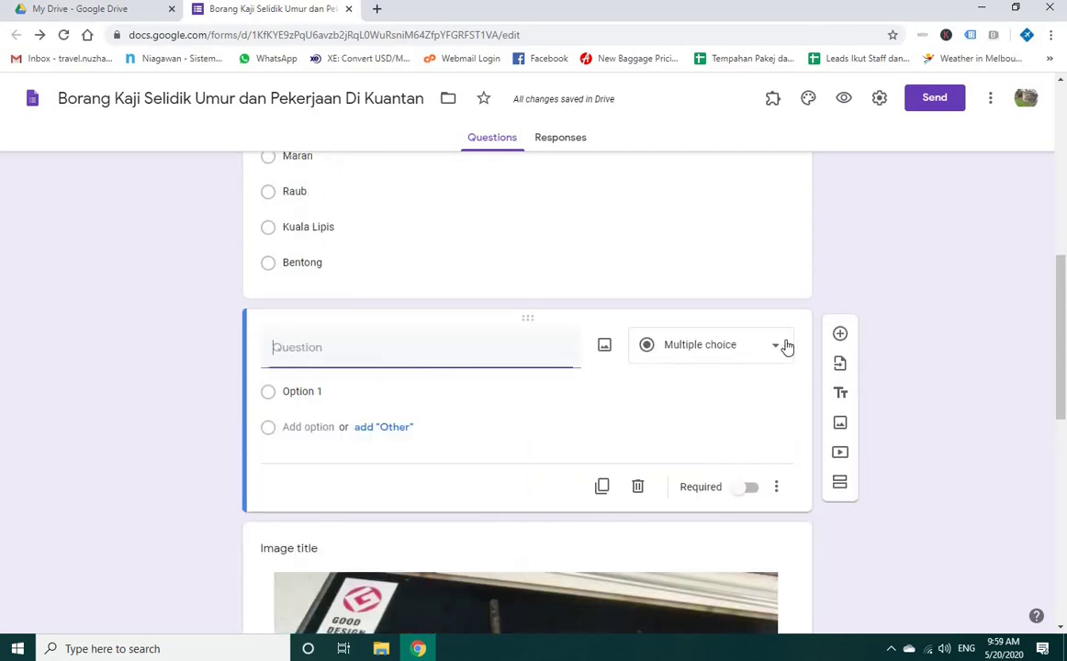
click(638, 487)
scroll(1054, 397, down, 3)
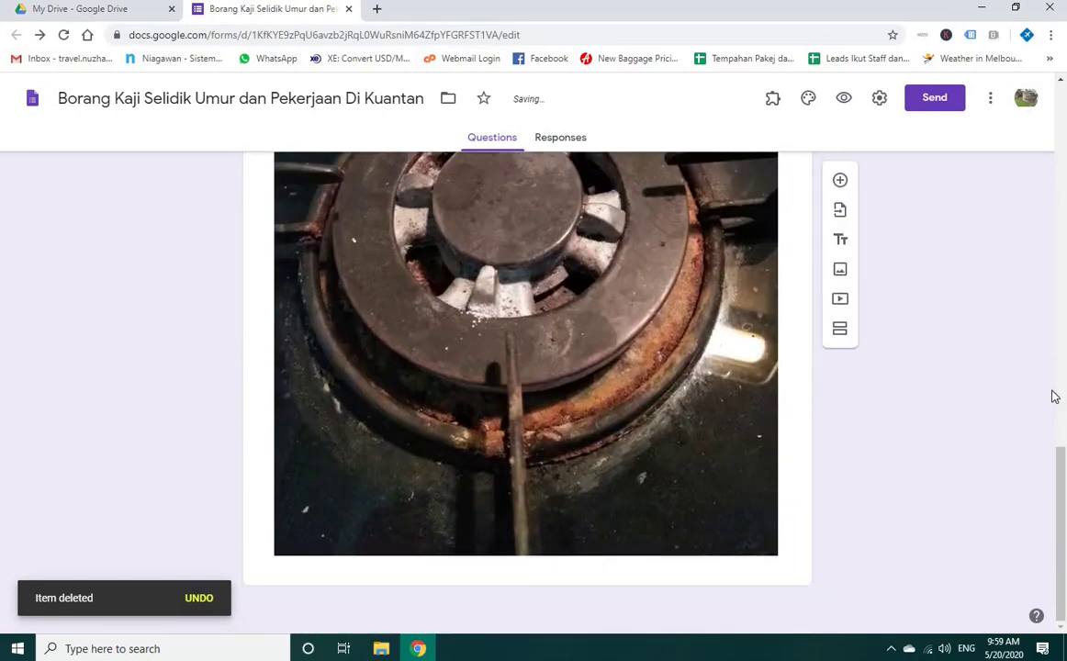
Step: Preview the form from its title through the burner image to check how respondents see it, and close the preview
scroll(1054, 397, up, 15)
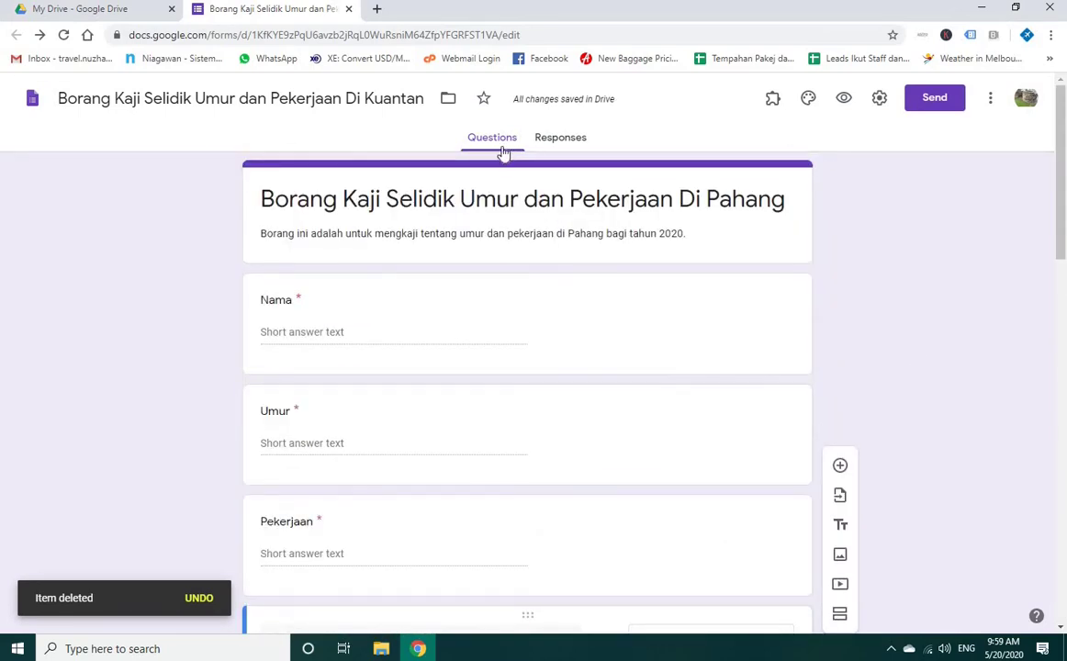
click(844, 98)
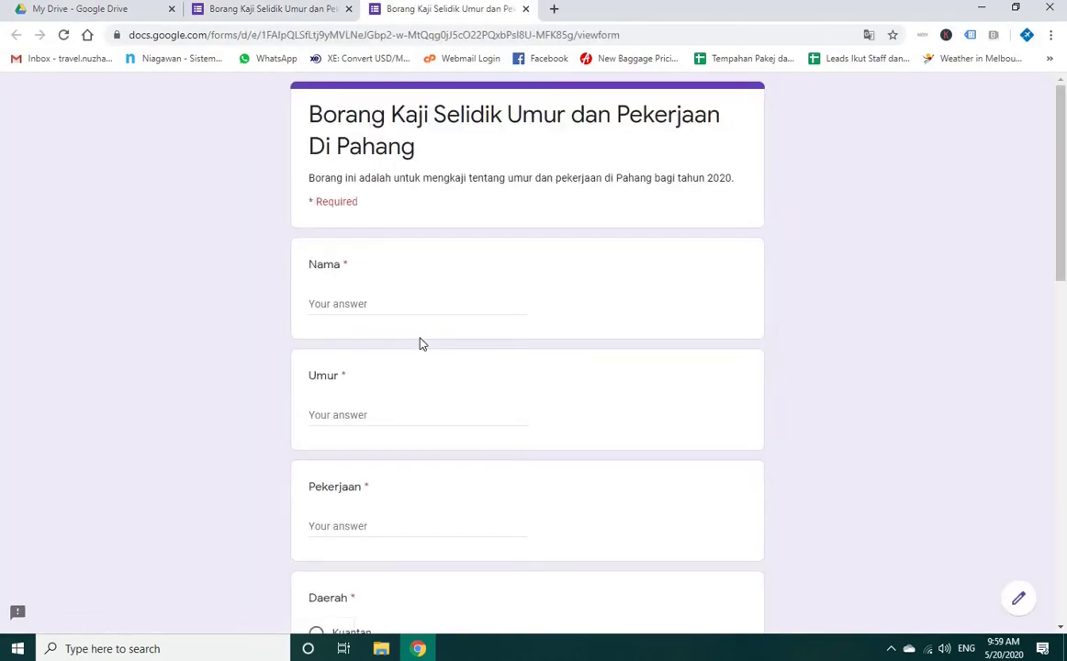
scroll(425, 172, down, 10)
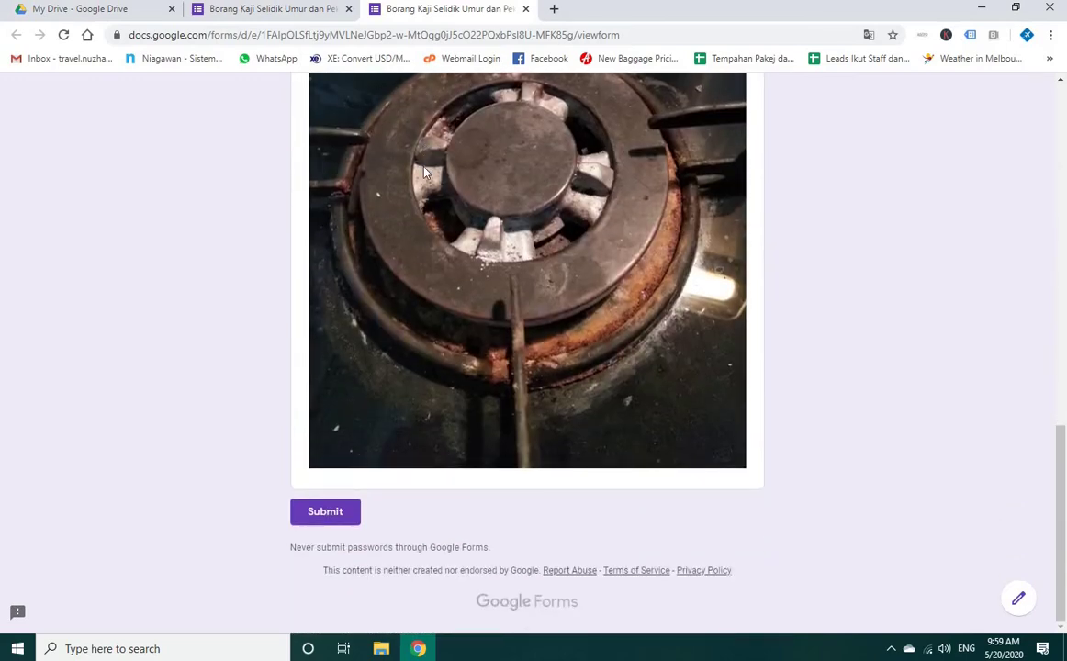
scroll(424, 173, up, 10)
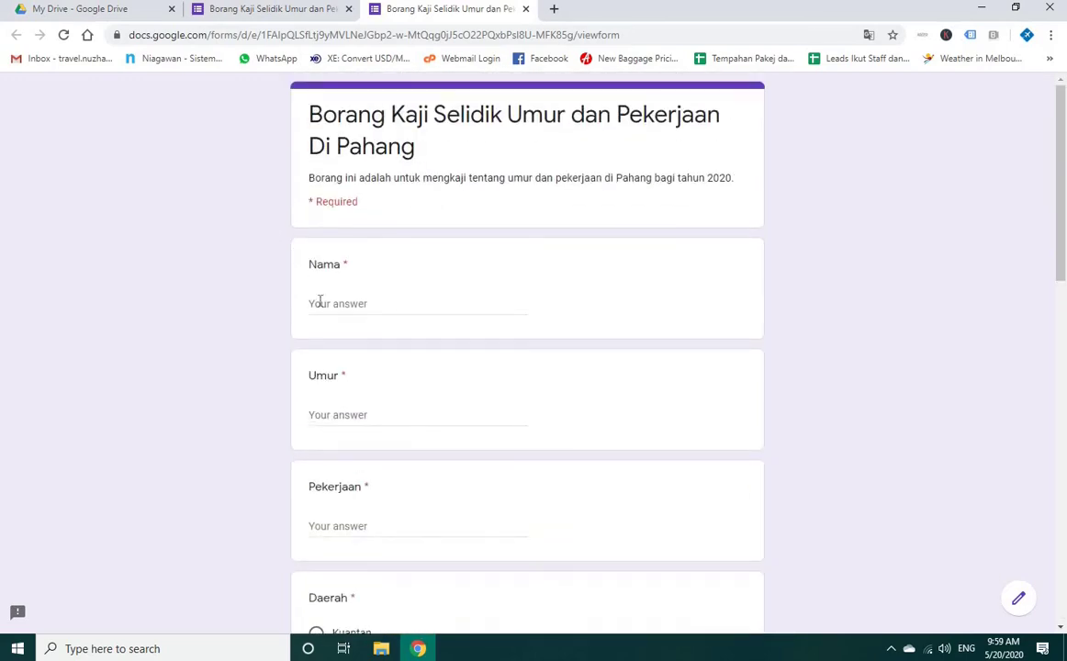
scroll(374, 455, down, 12)
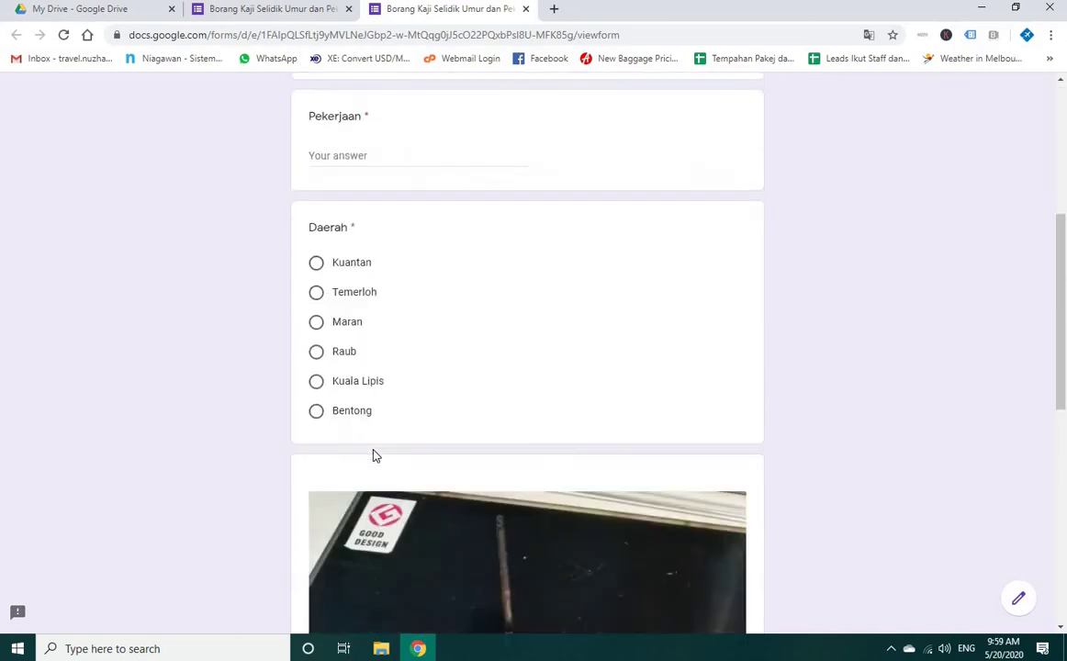
scroll(371, 453, up, 6)
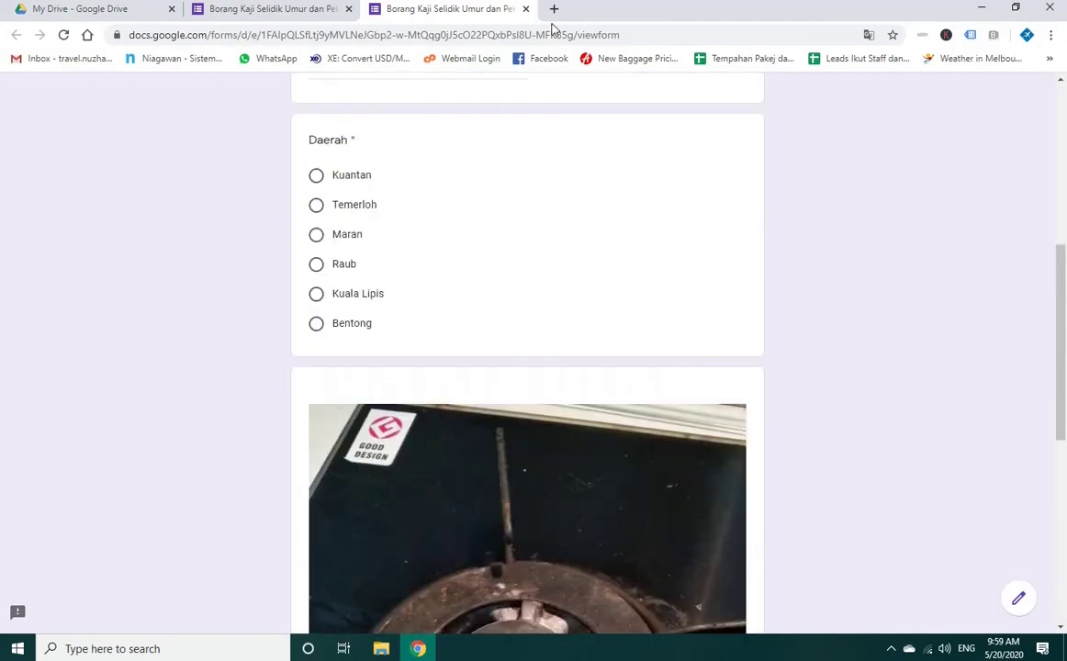
click(525, 8)
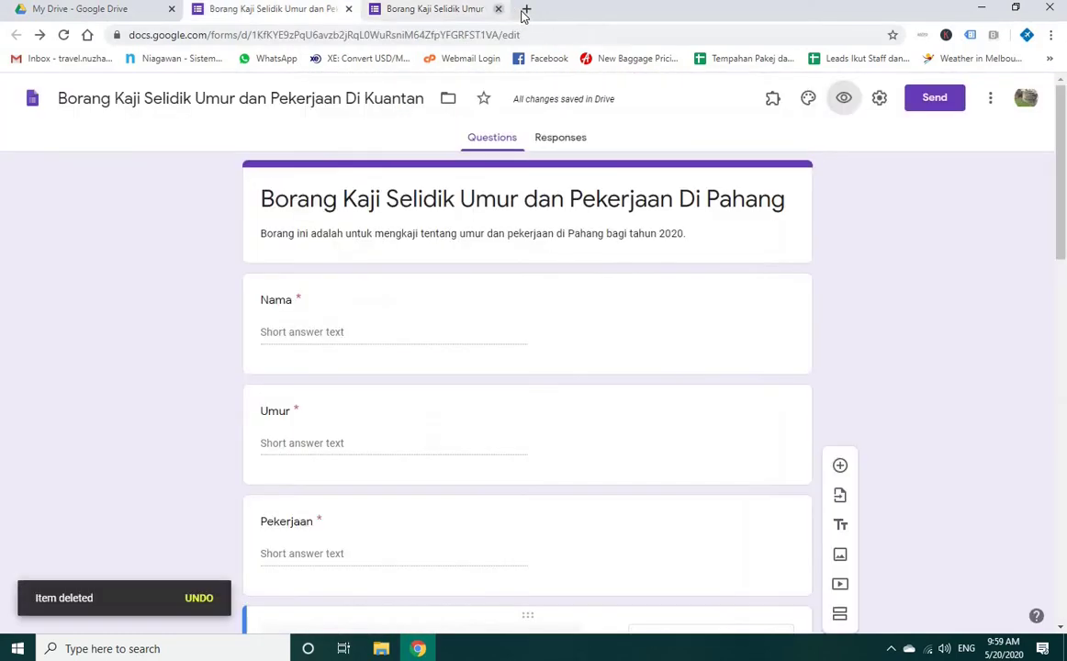
Step: Create a new linked spreadsheet as the destination for the form's responses
click(571, 139)
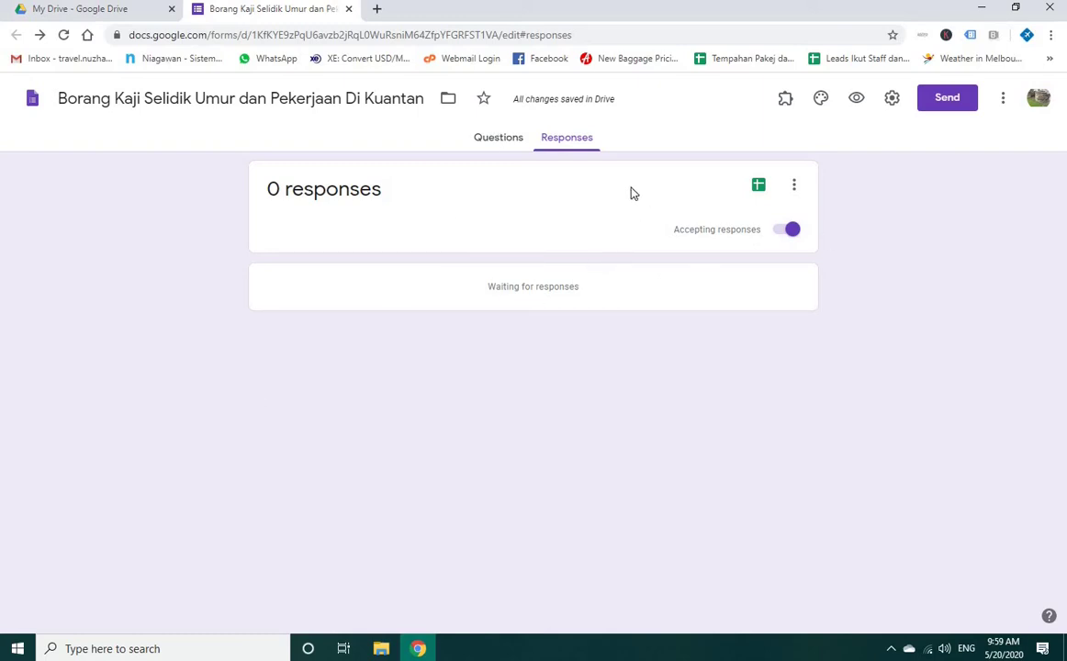
click(758, 188)
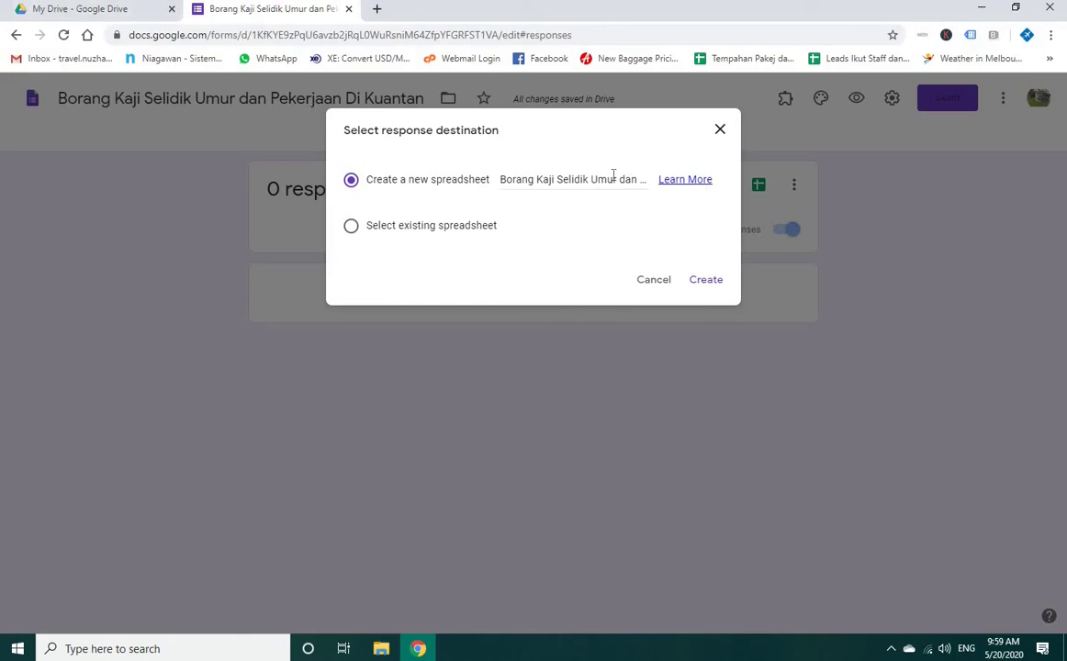
click(700, 286)
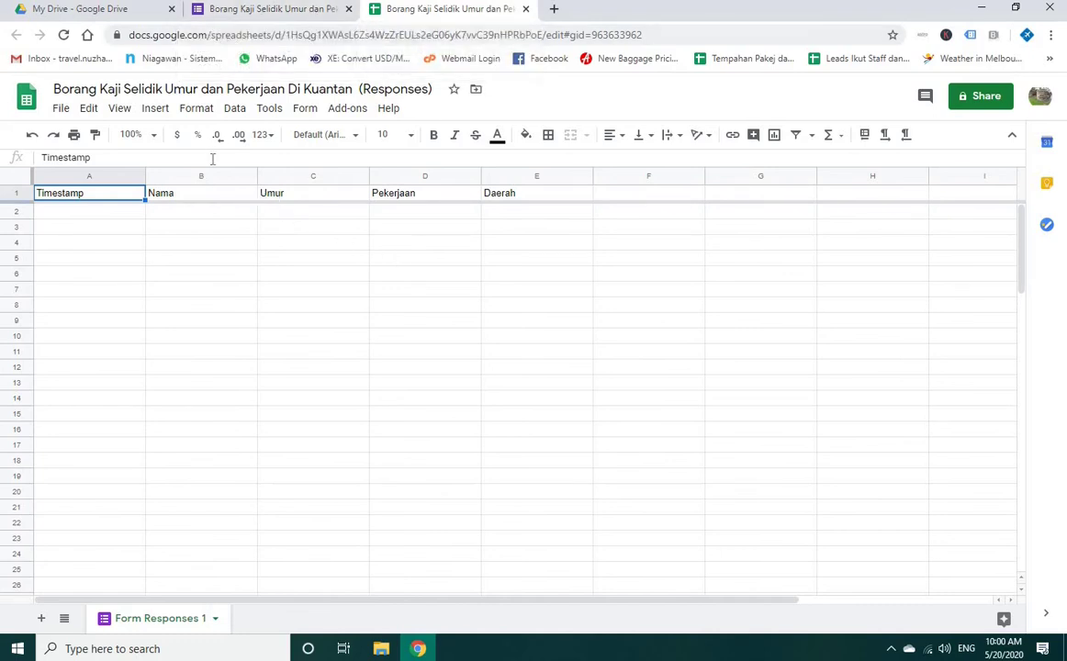
Step: Create a folder named "Kajiselidik" in My Drive and move the responses spreadsheet into it
click(476, 92)
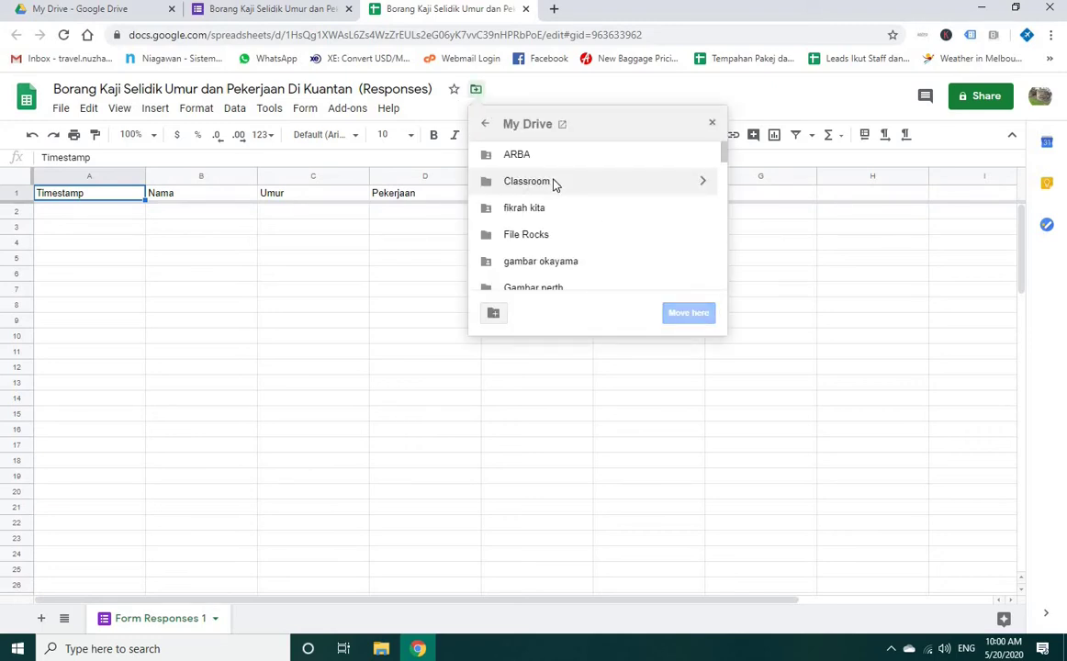
scroll(553, 183, down, 5)
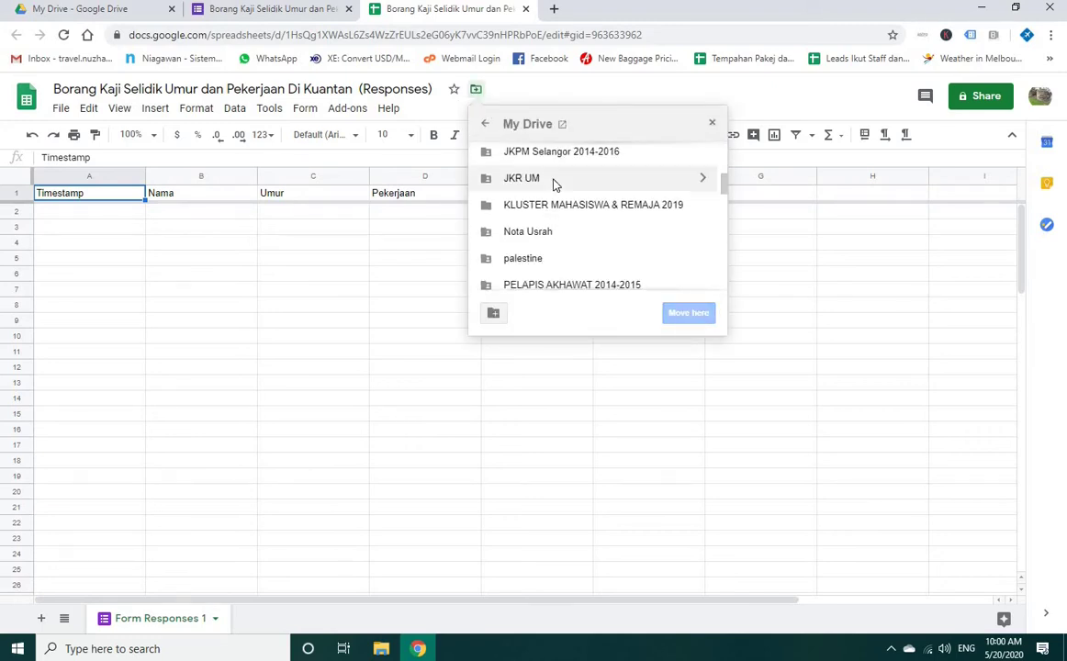
scroll(553, 183, down, 10)
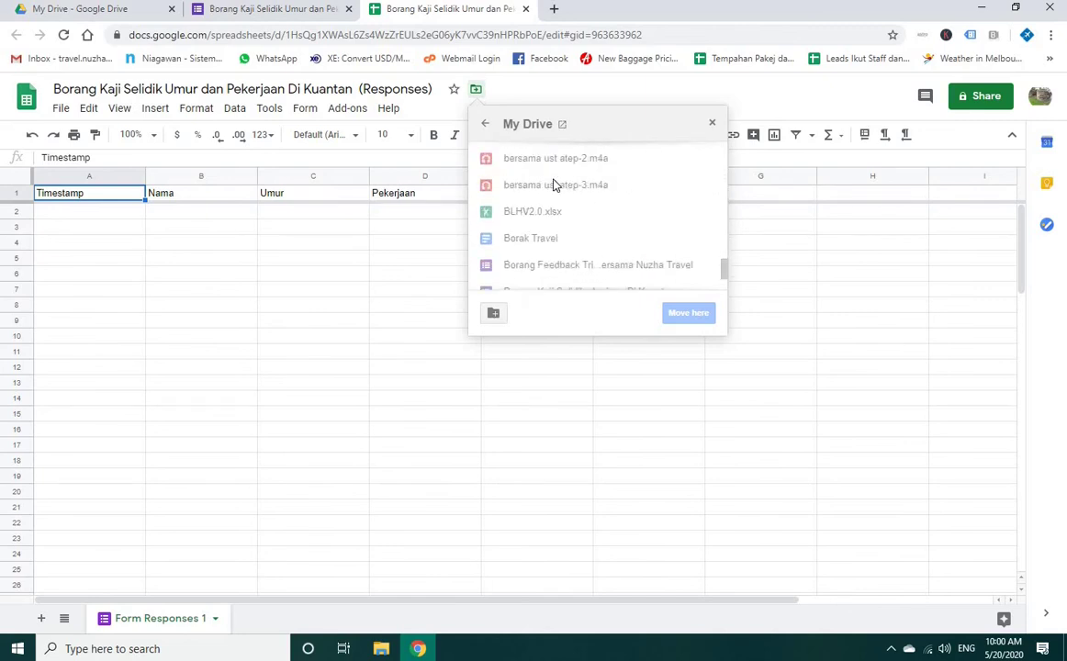
scroll(554, 184, down, 2)
scroll(533, 238, up, 6)
click(493, 313)
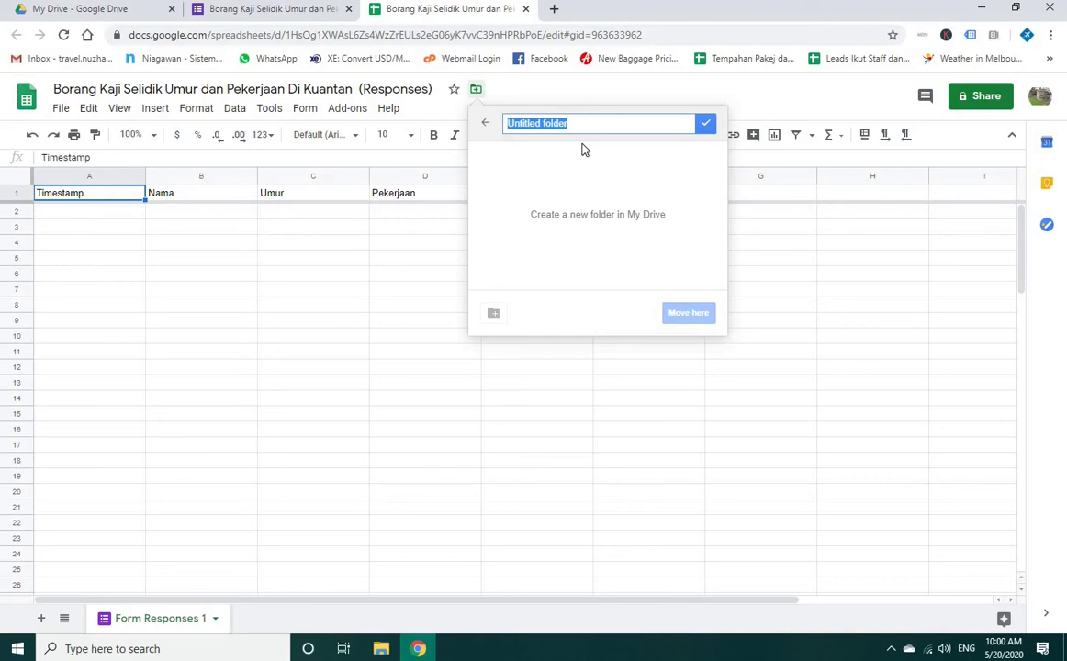
text(Kajiselidik)
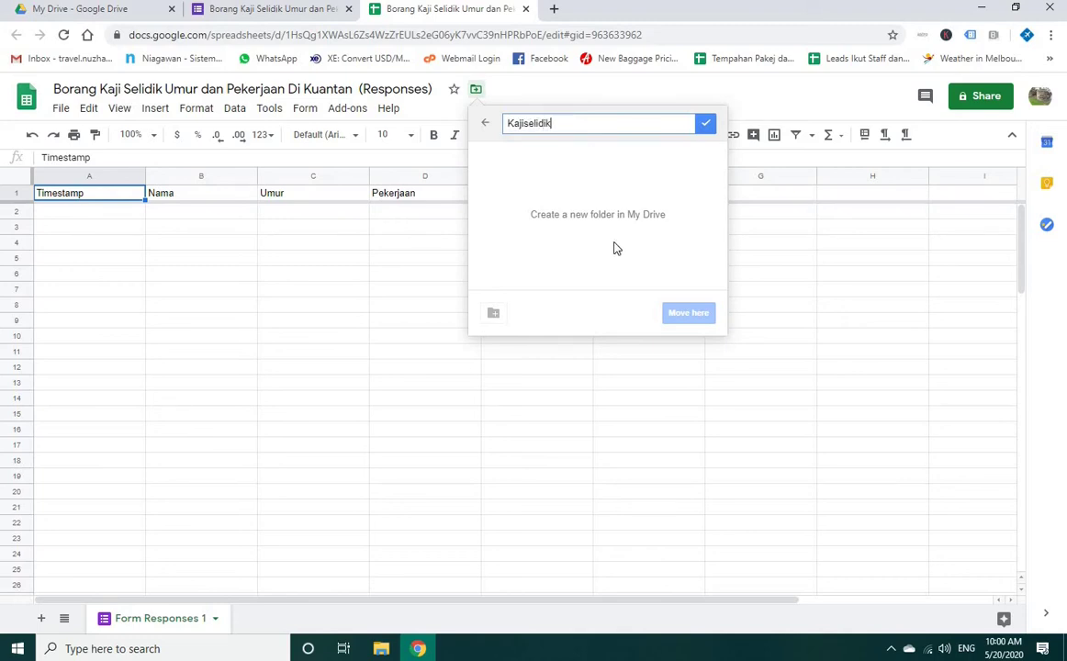
click(705, 123)
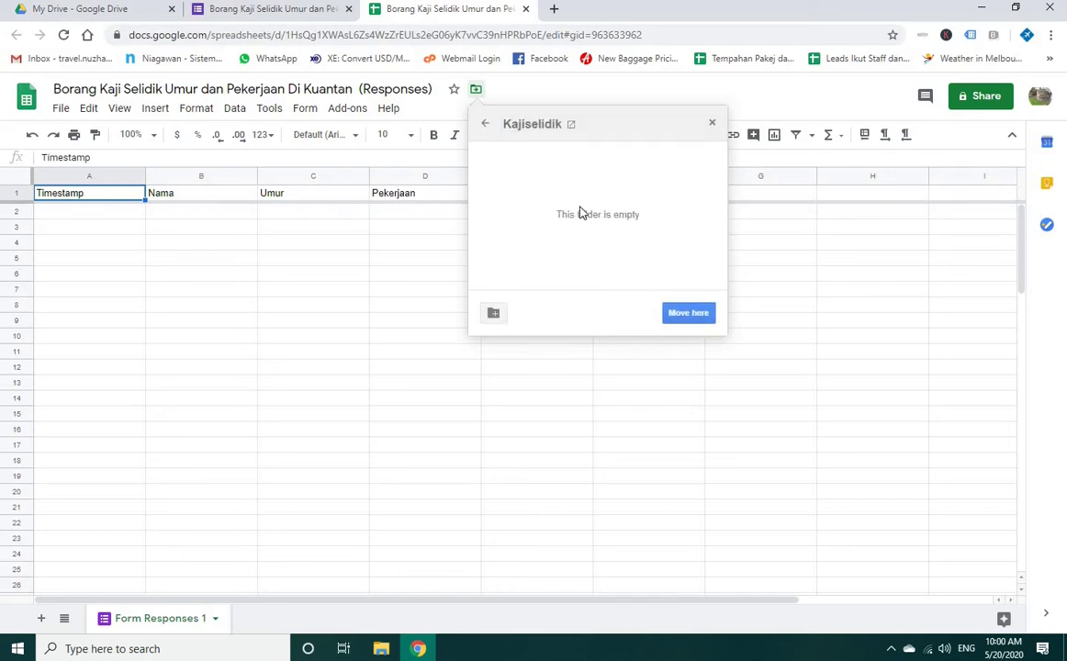
click(681, 311)
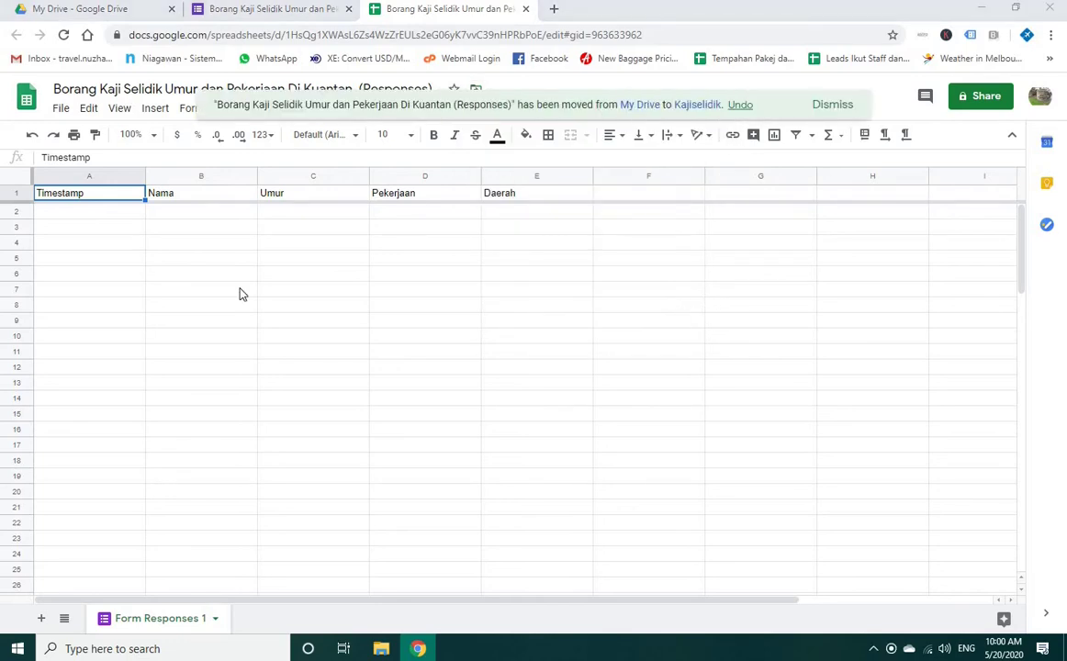
Step: Switch to Google Drive and look through the My Drive list for the "Kajiselidik" folder
click(52, 8)
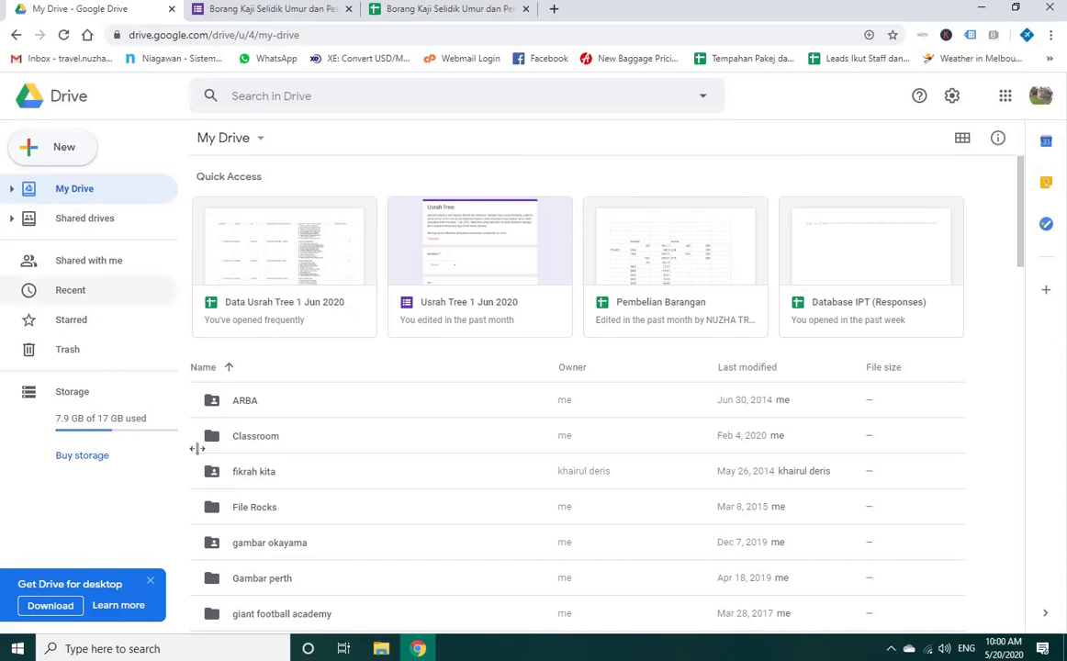
scroll(285, 454, down, 1)
scroll(285, 454, down, 10)
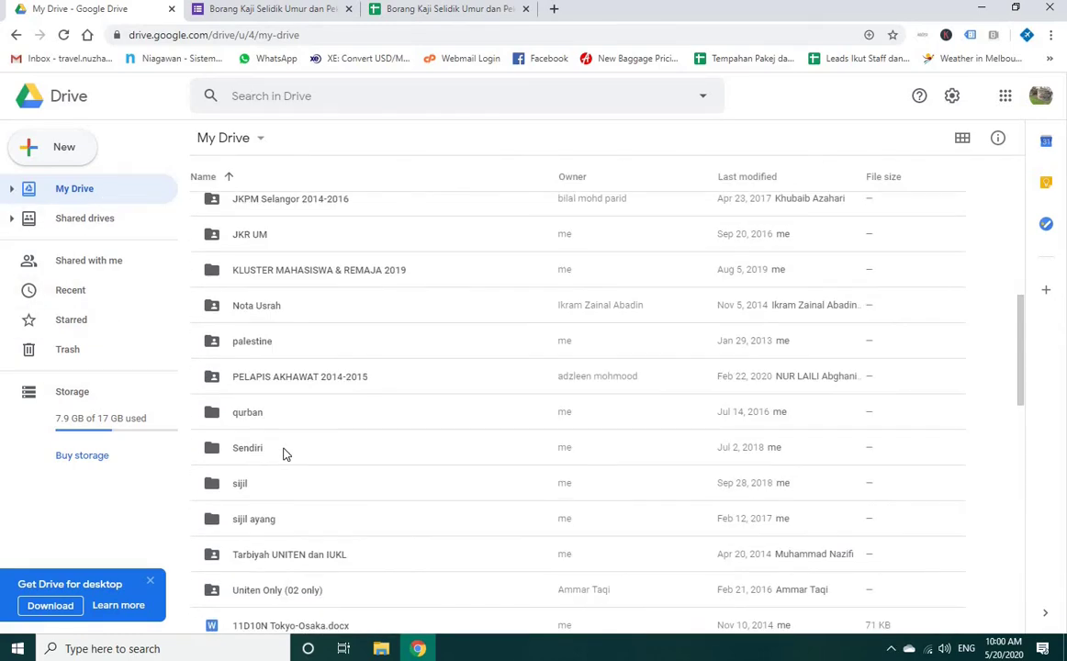
scroll(282, 454, down, 6)
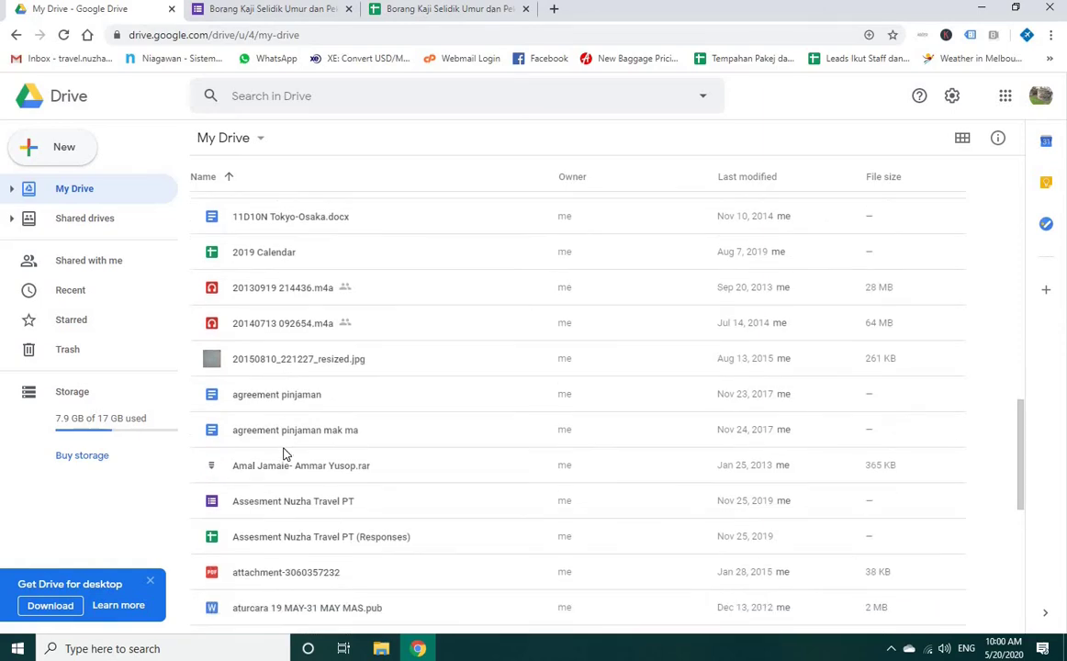
scroll(267, 213, up, 1)
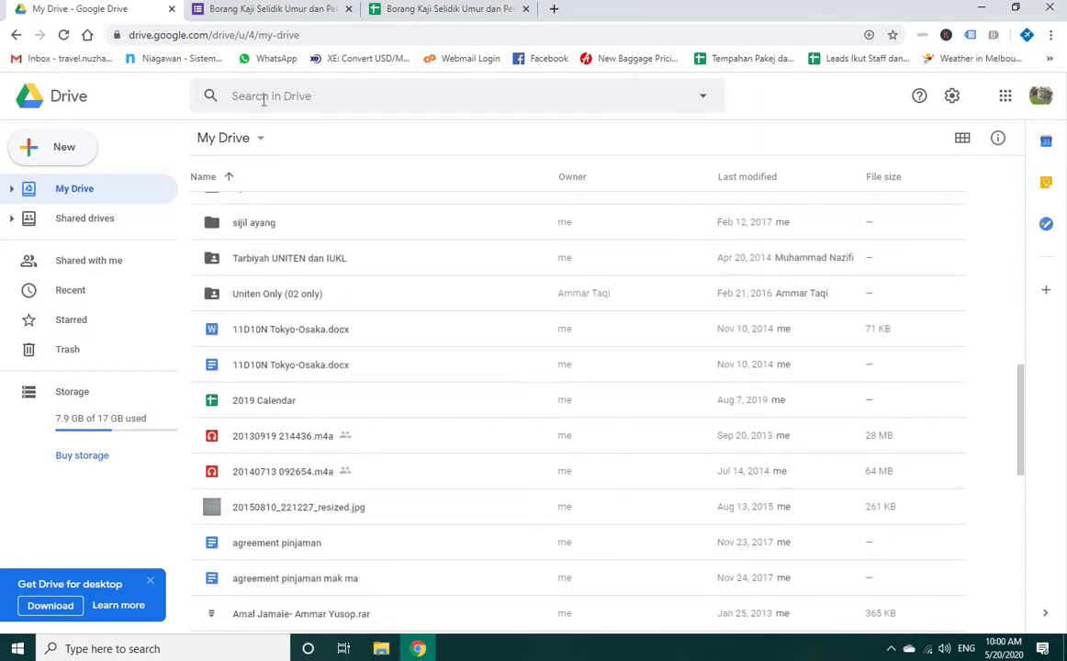
Step: Search Drive for "kaji selidik" and look through the results for the folder holding the responses spreadsheet
click(263, 97)
text(kajis)
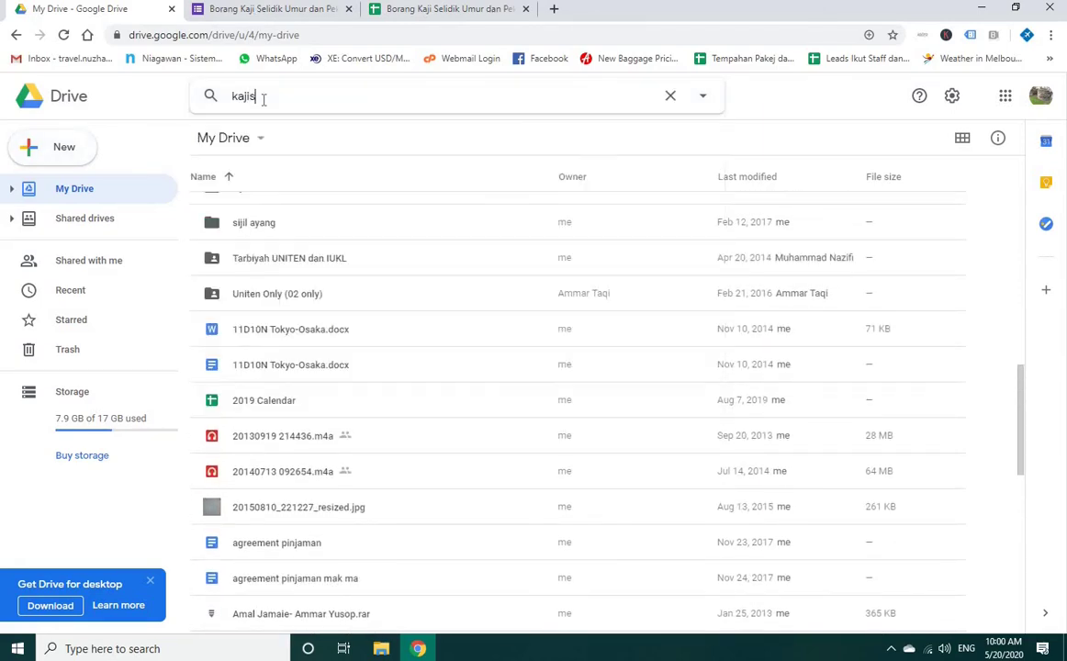
text(elidik)
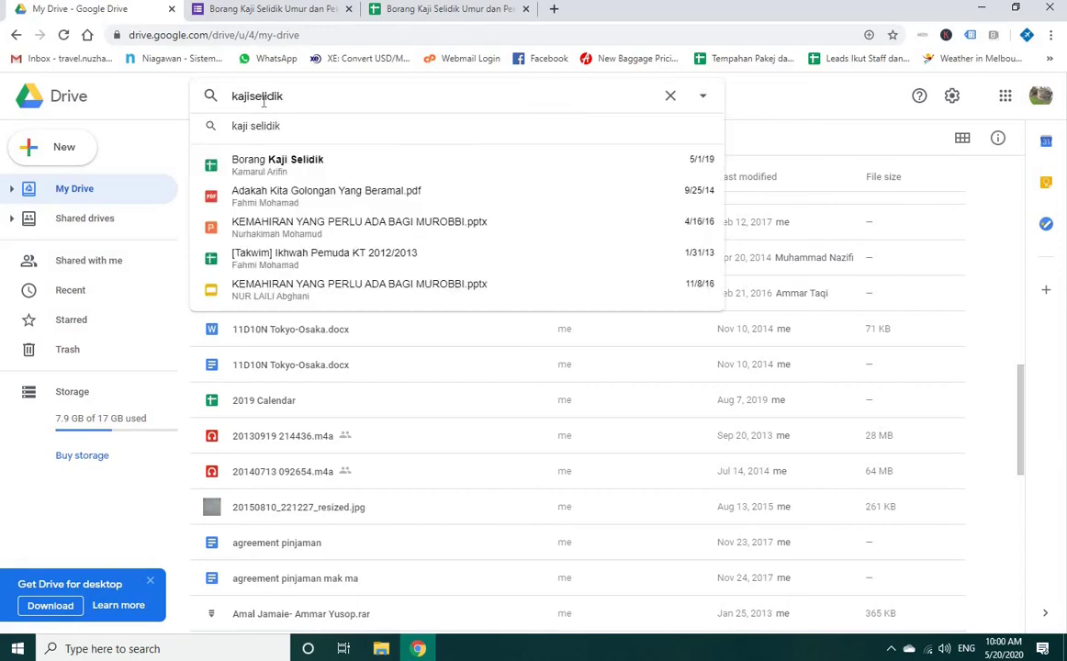
click(345, 125)
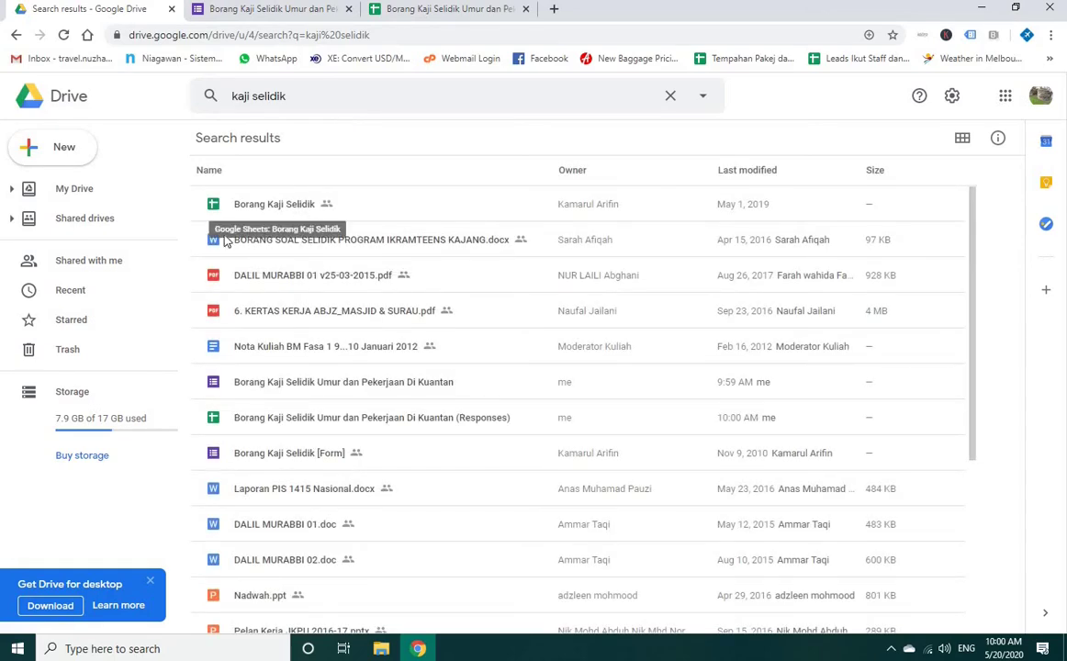
scroll(281, 241, down, 3)
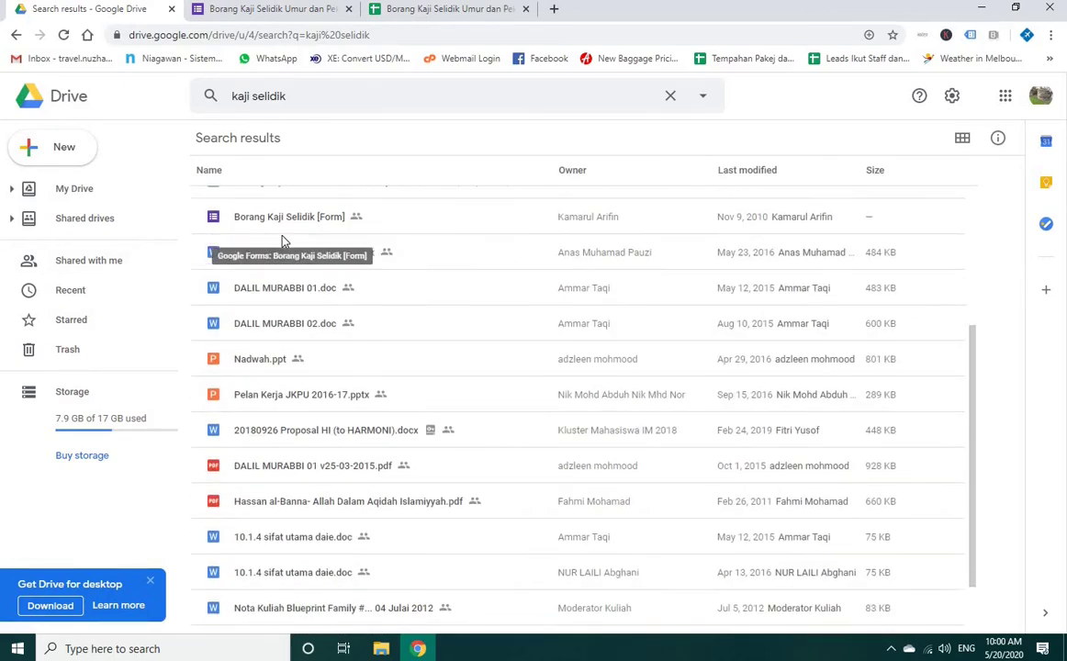
scroll(282, 241, down, 1)
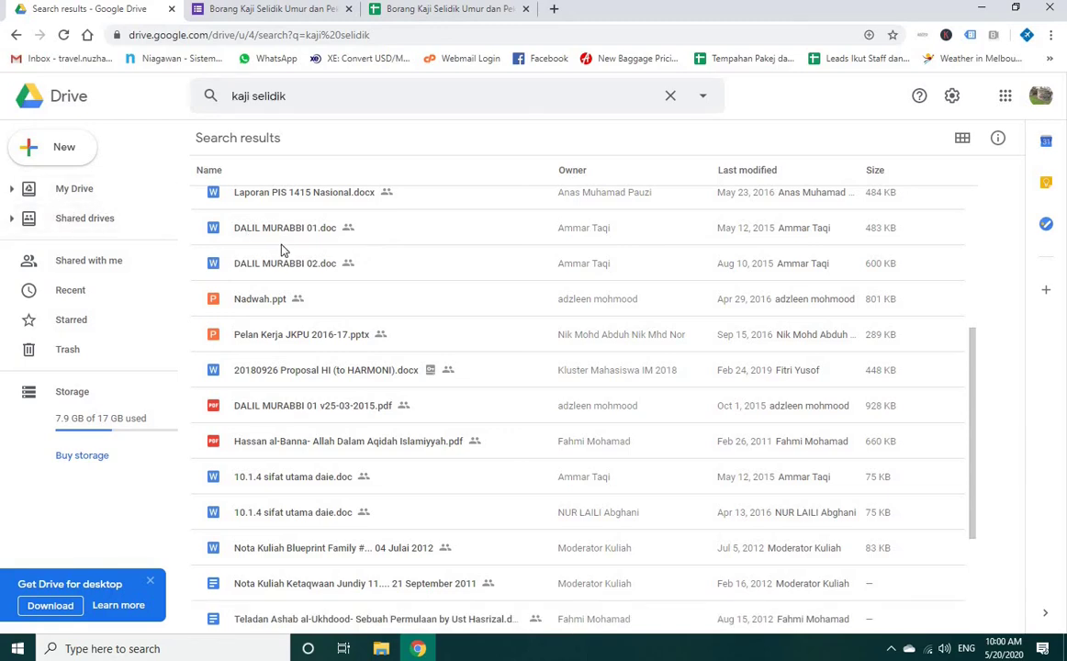
scroll(282, 248, down, 3)
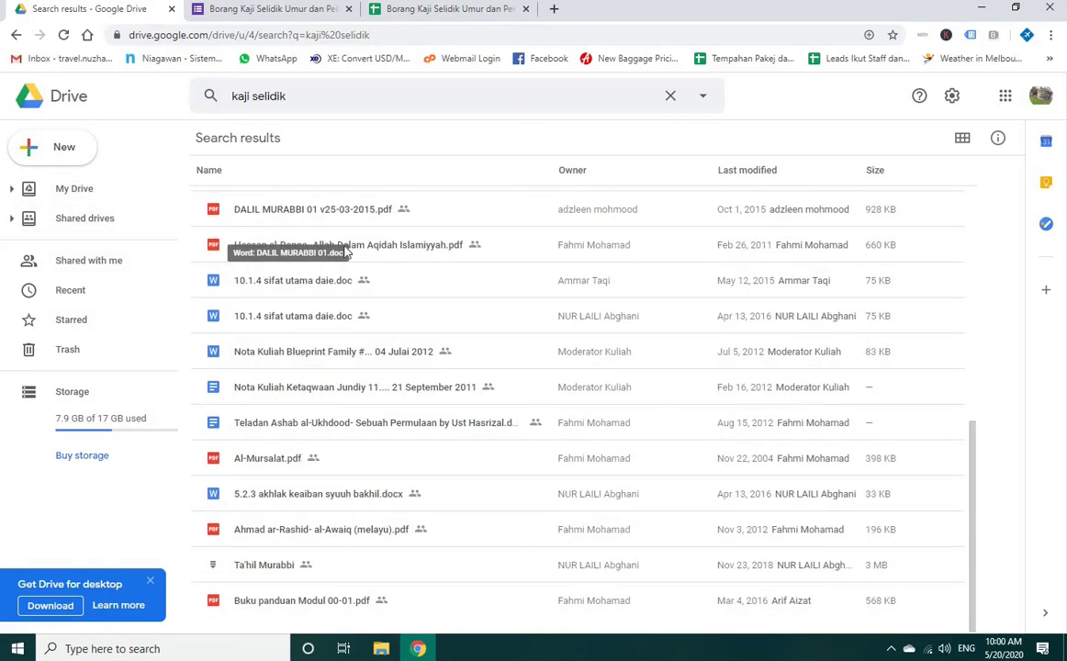
scroll(347, 253, up, 6)
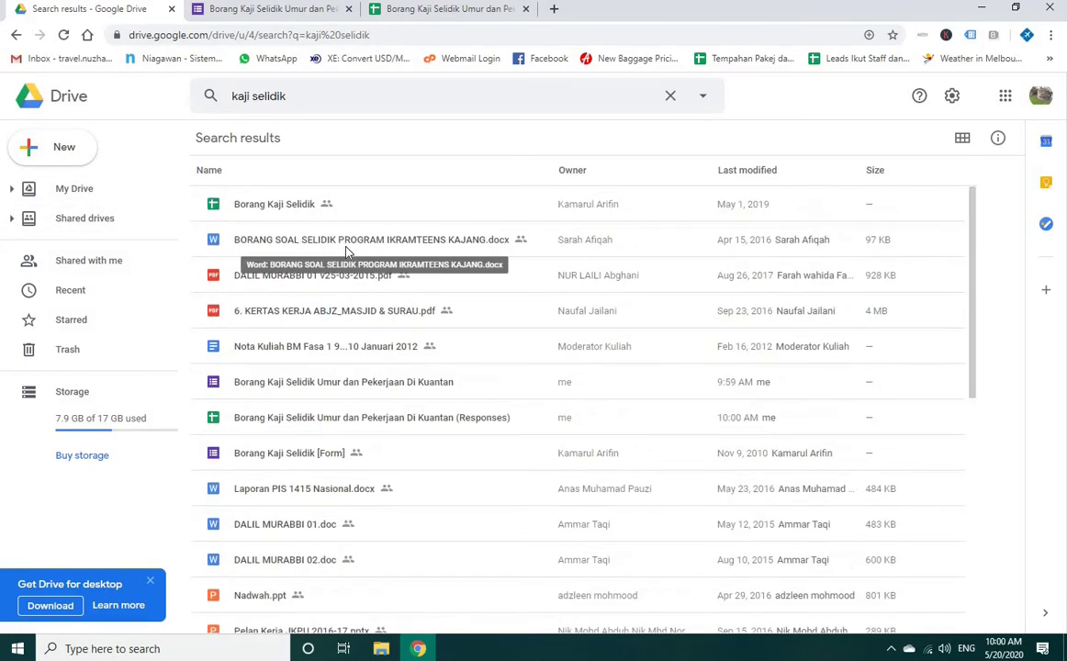
Step: Go back to My Drive, check its folders again for "Kajiselidik", and return to the responses spreadsheet
click(77, 189)
scroll(451, 264, down, 4)
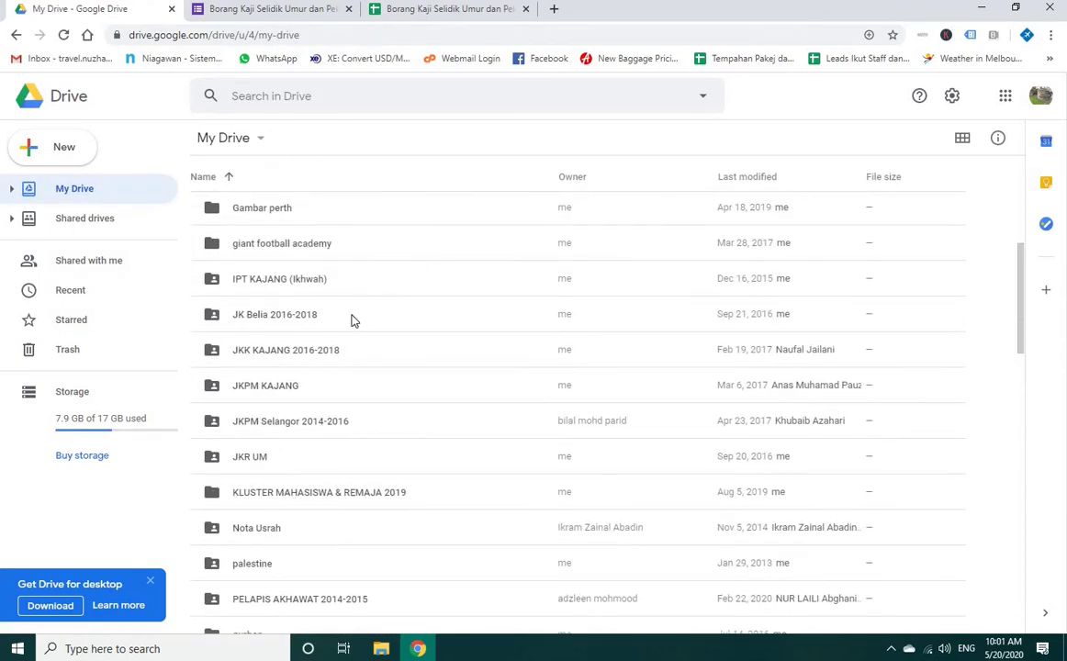
scroll(333, 370, down, 1)
scroll(334, 369, down, 1)
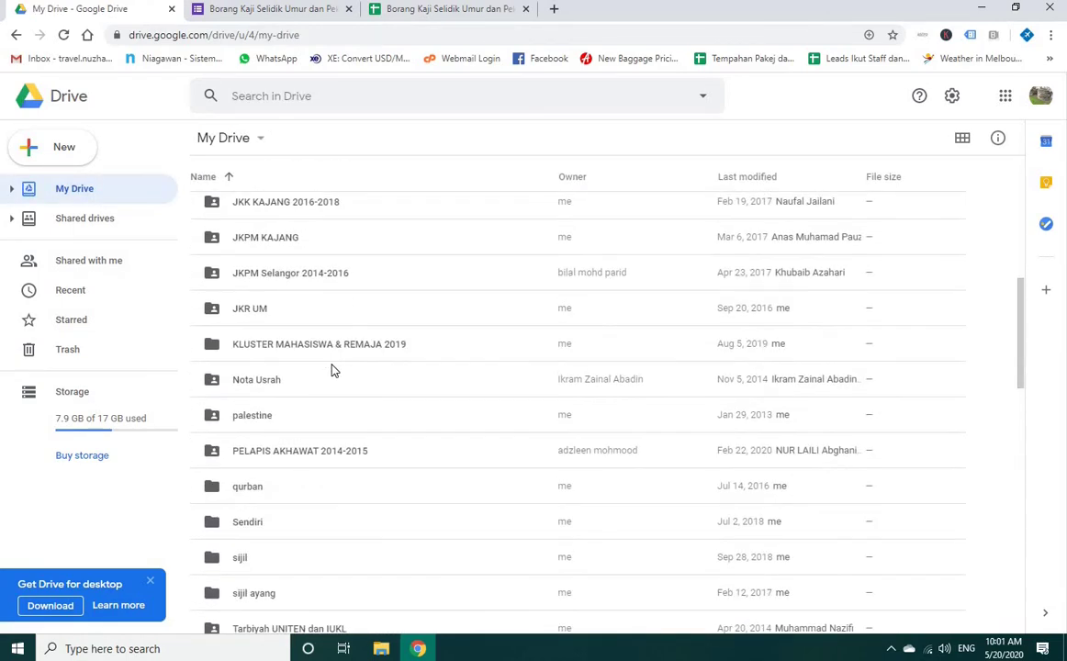
scroll(333, 369, down, 1)
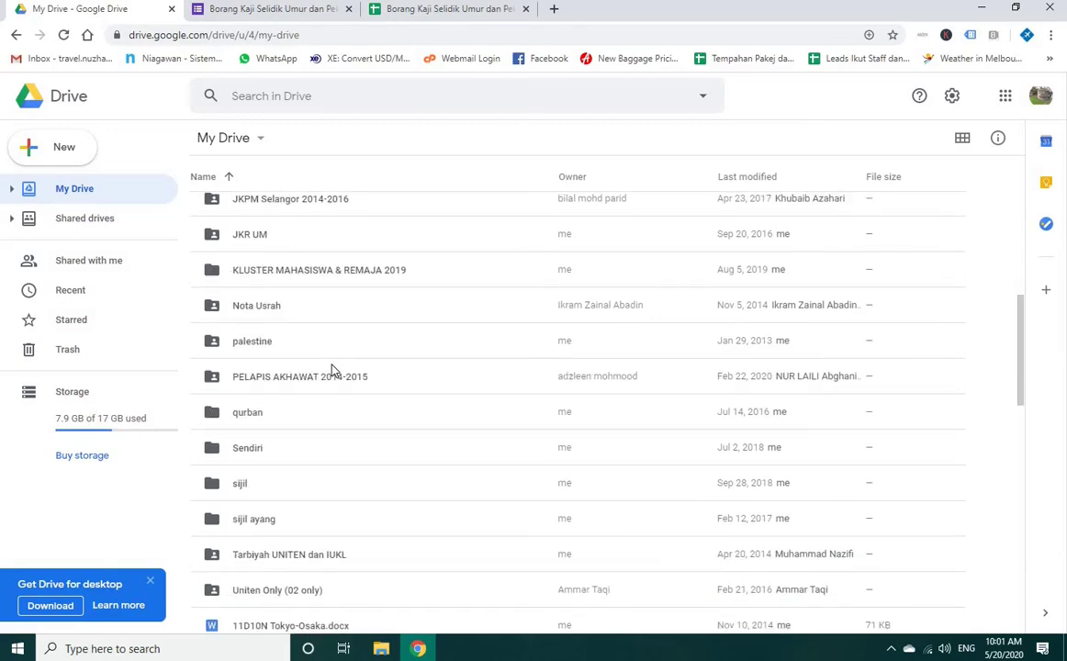
scroll(334, 369, down, 1)
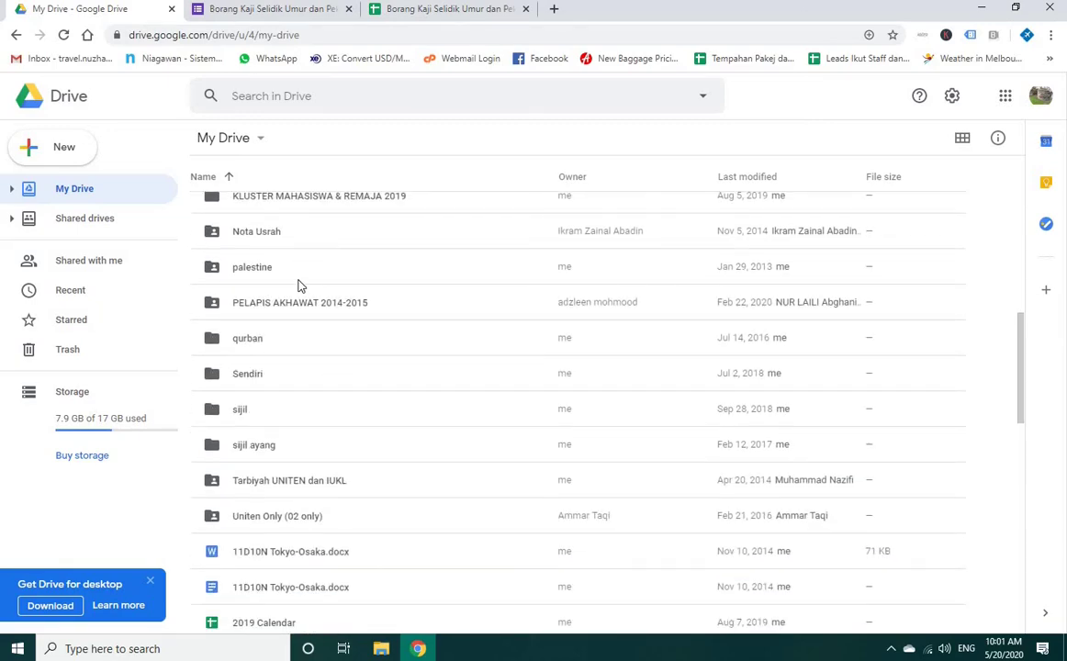
click(424, 11)
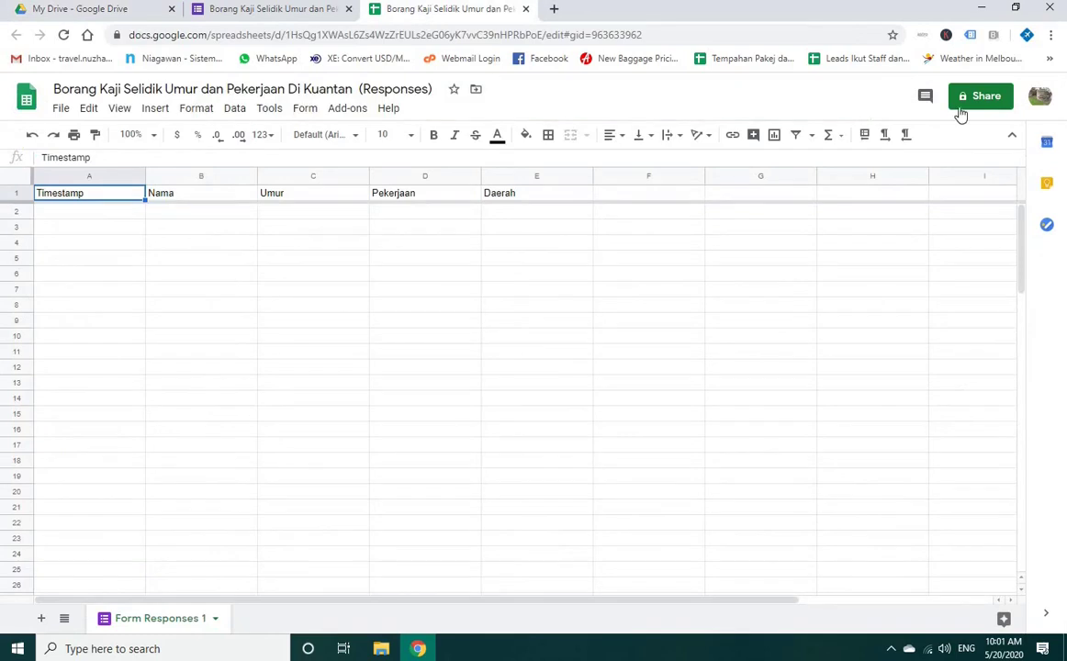
Step: Return to Google Drive and examine the entire My Drive list, from the folders to the last files, for the "Kajiselidik" folder
click(129, 11)
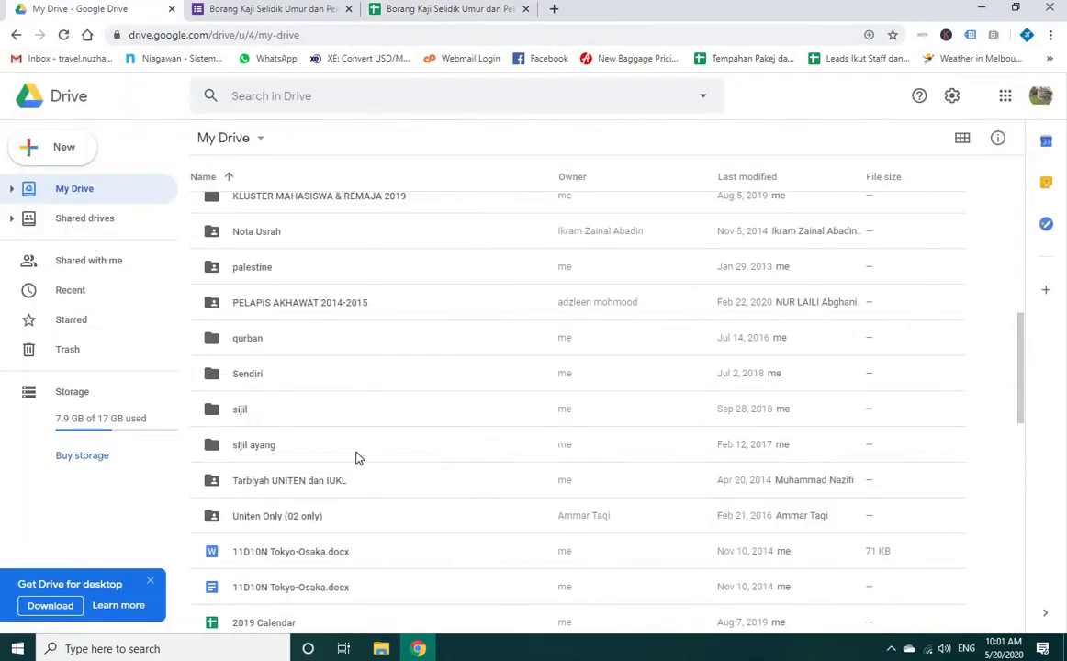
scroll(358, 459, down, 2)
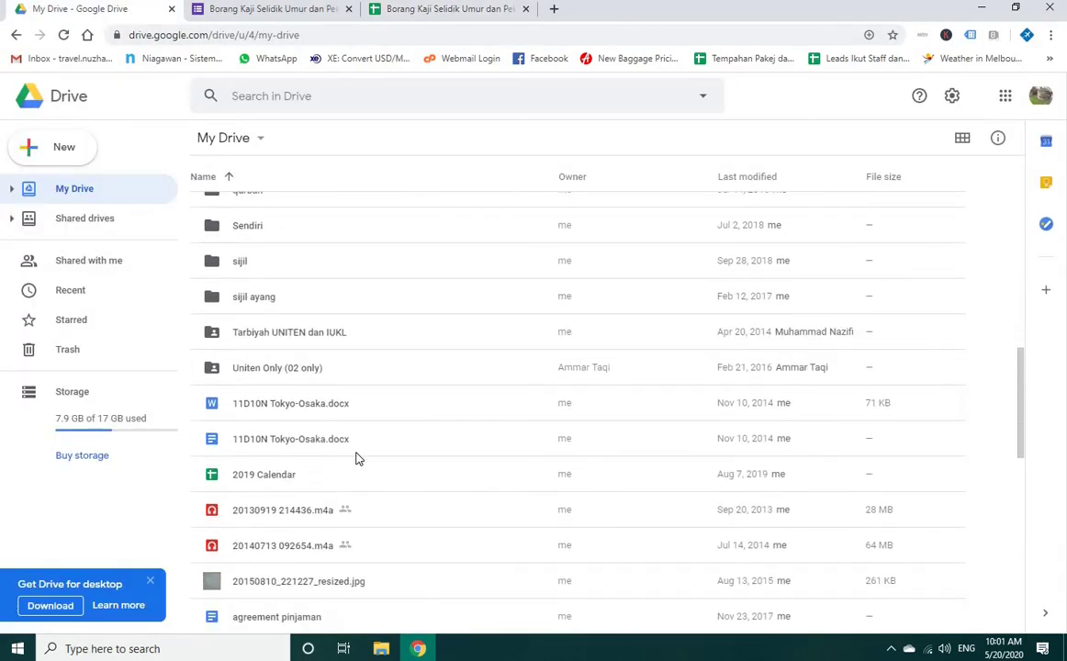
scroll(358, 459, up, 1)
scroll(359, 459, up, 5)
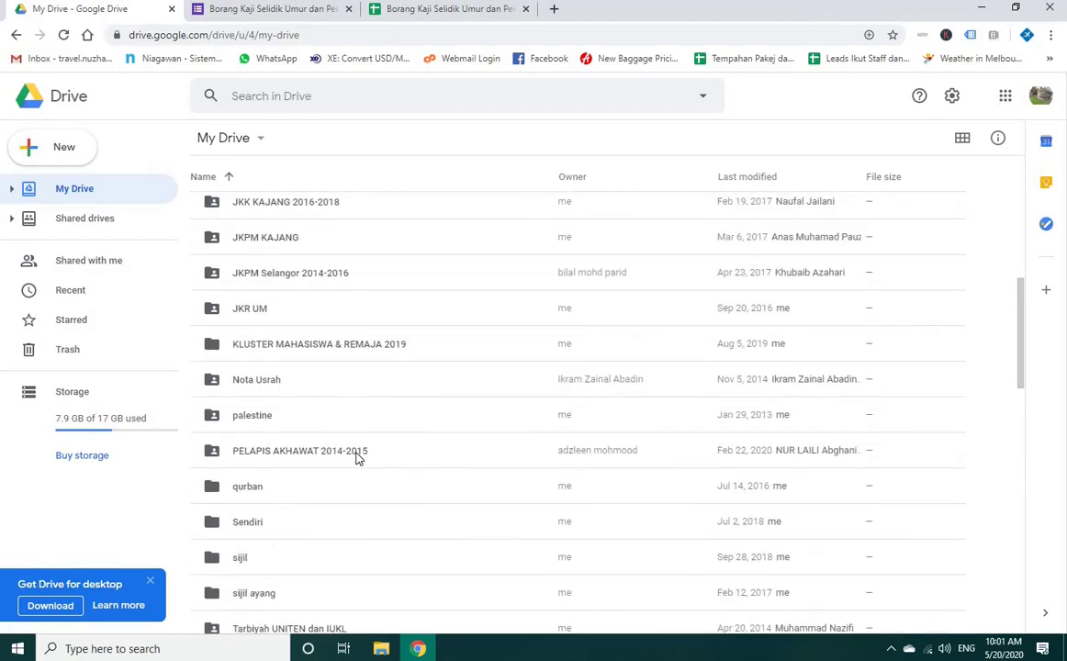
scroll(358, 459, up, 5)
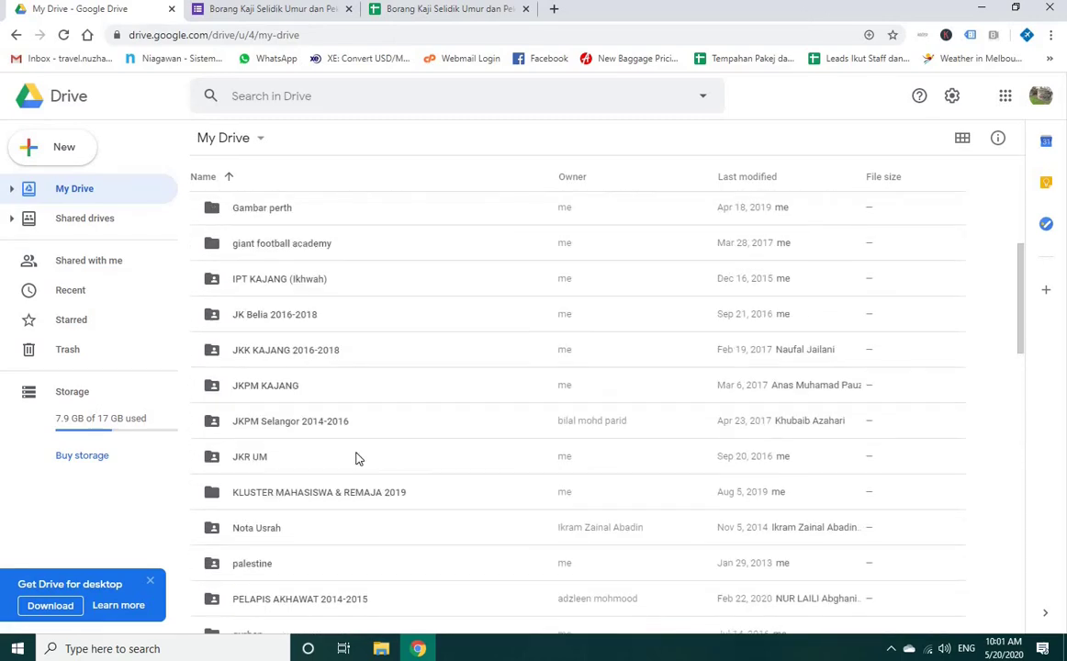
scroll(358, 459, up, 2)
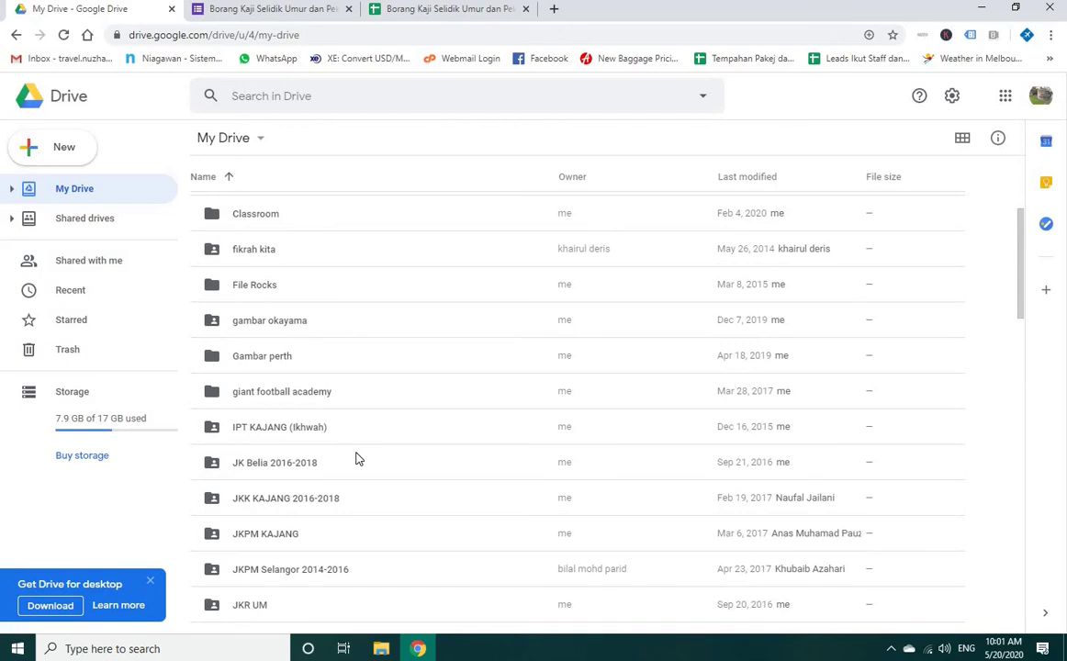
scroll(358, 459, down, 7)
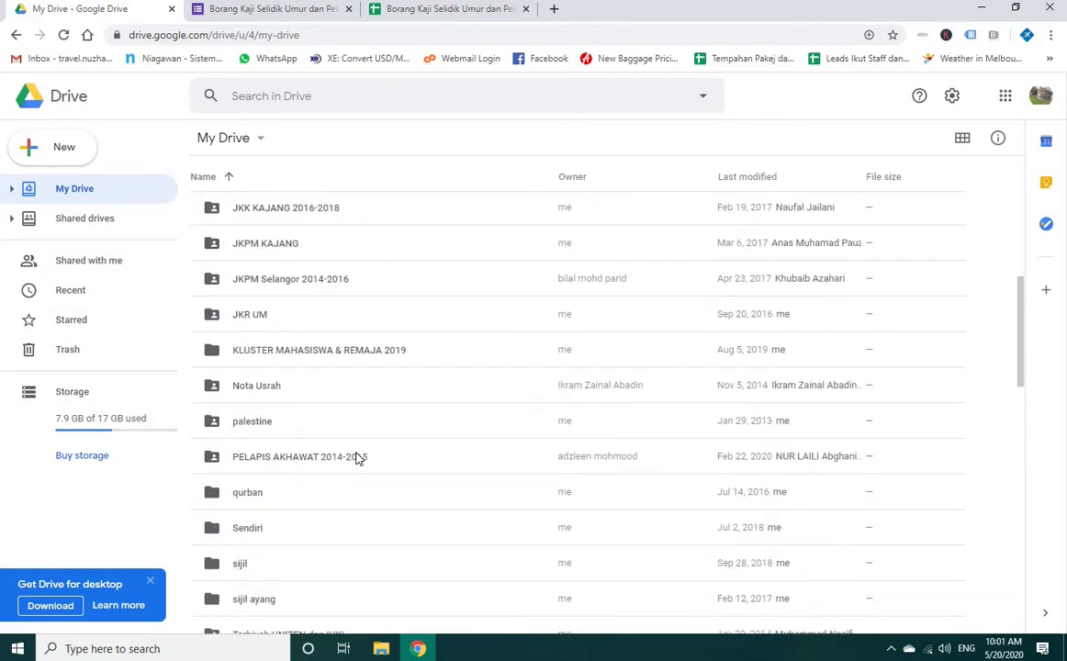
scroll(358, 459, down, 4)
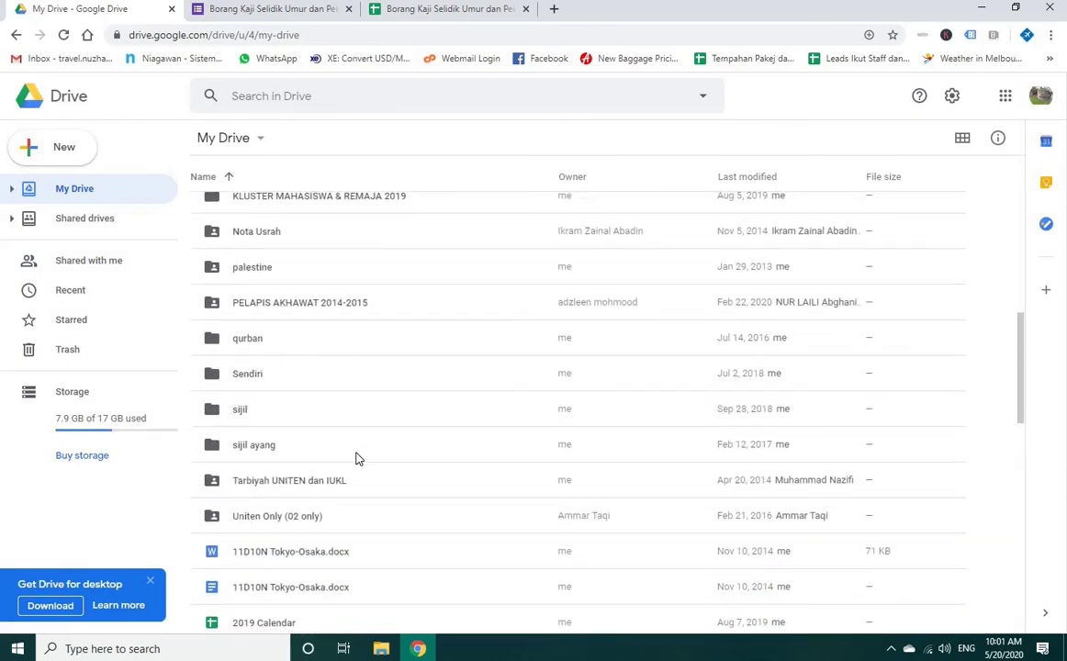
scroll(358, 459, down, 15)
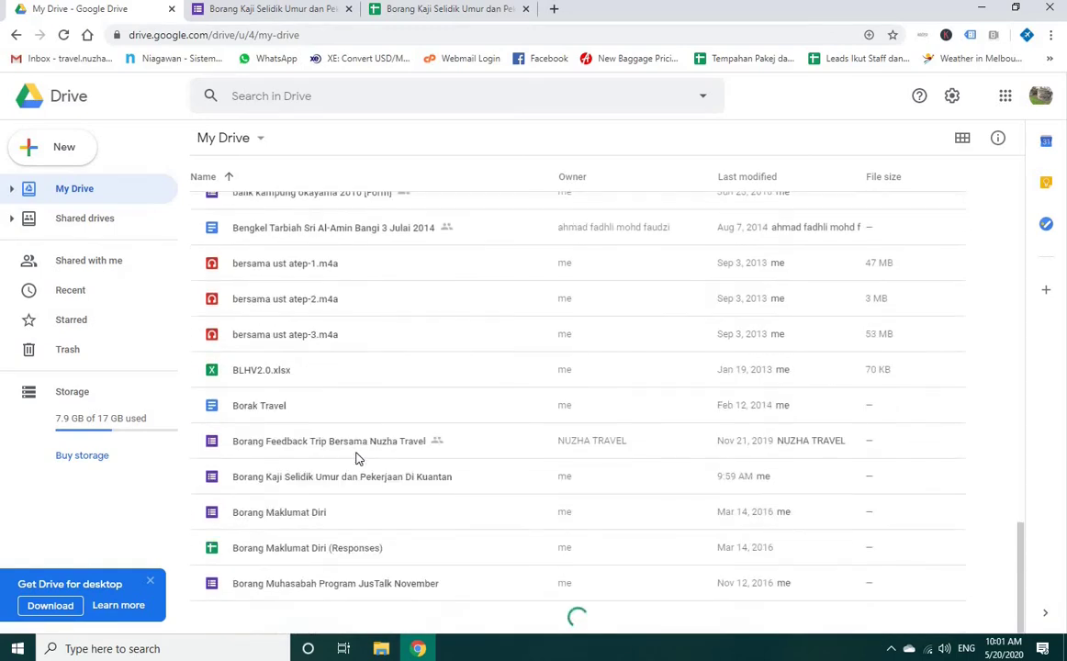
scroll(359, 459, down, 15)
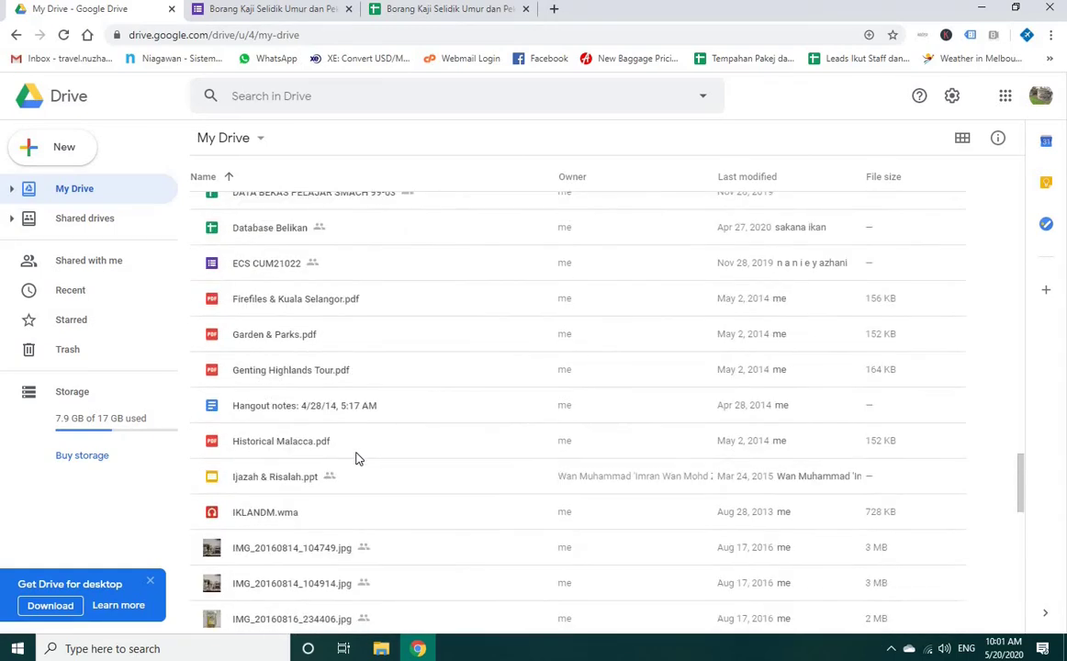
scroll(358, 459, down, 5)
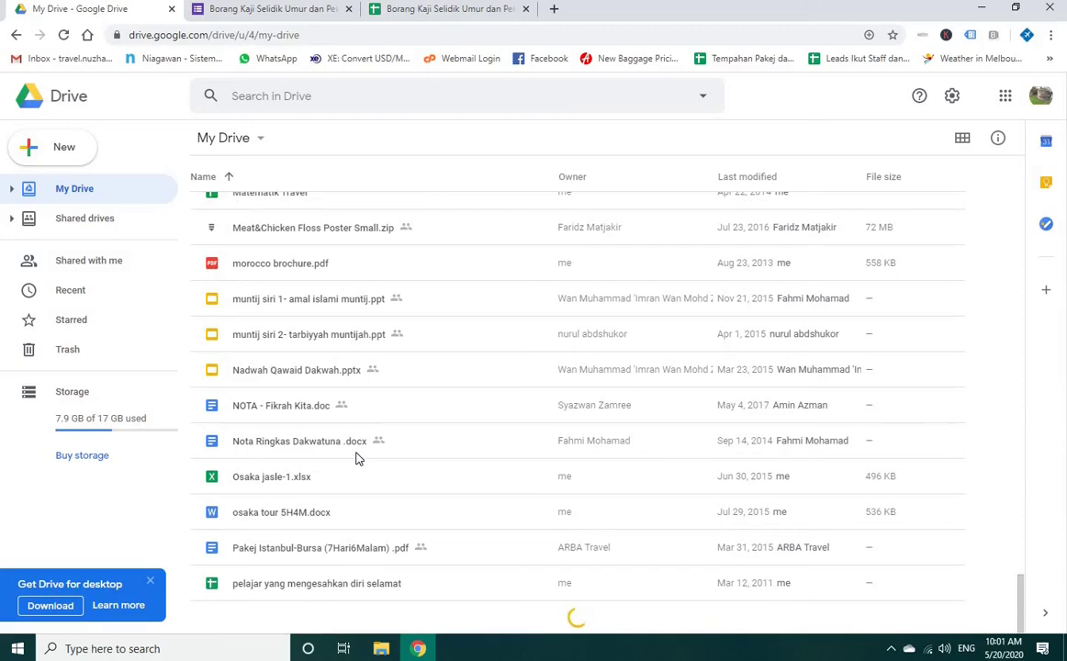
scroll(358, 459, down, 20)
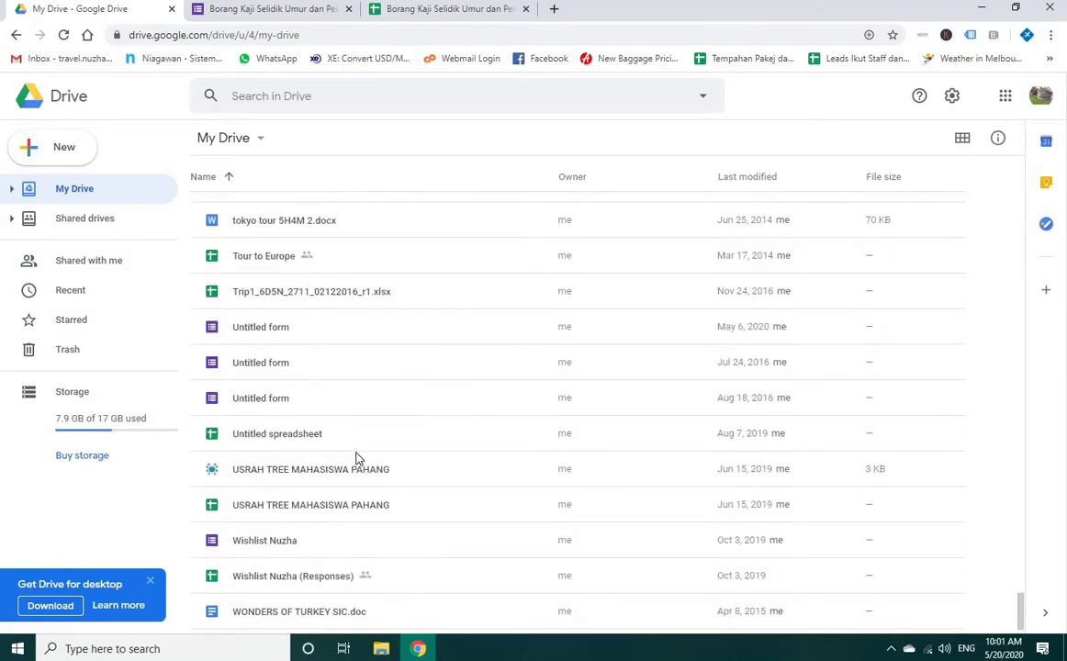
scroll(359, 459, down, 1)
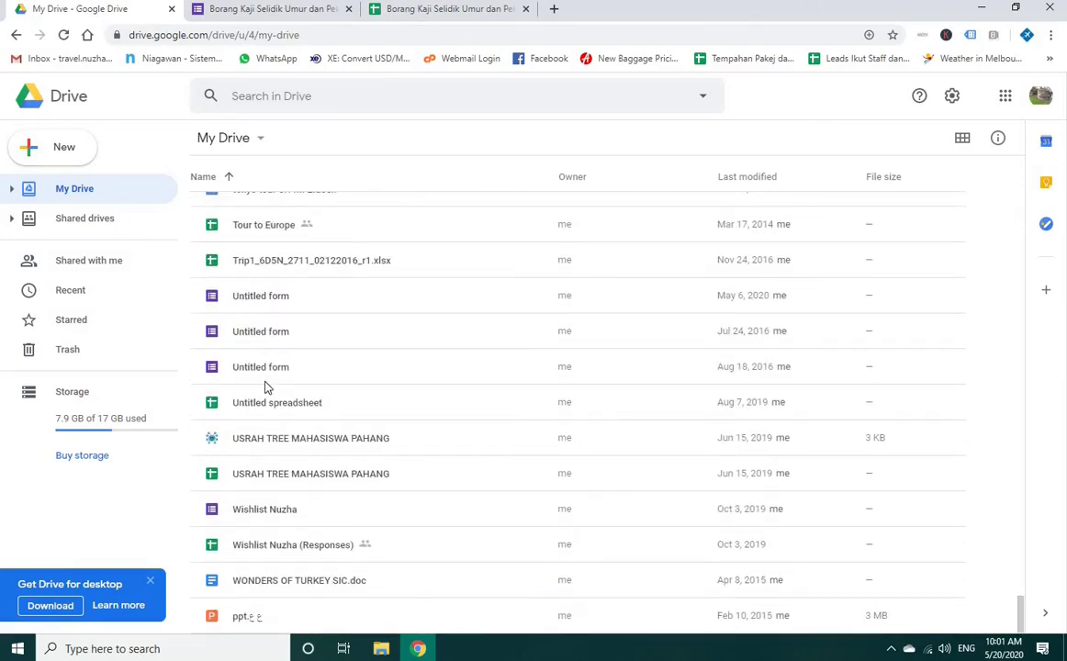
Step: Return to the responses spreadsheet and check its move-to-folder dialog for where the "Kajiselidik" folder sits in My Drive
click(346, 98)
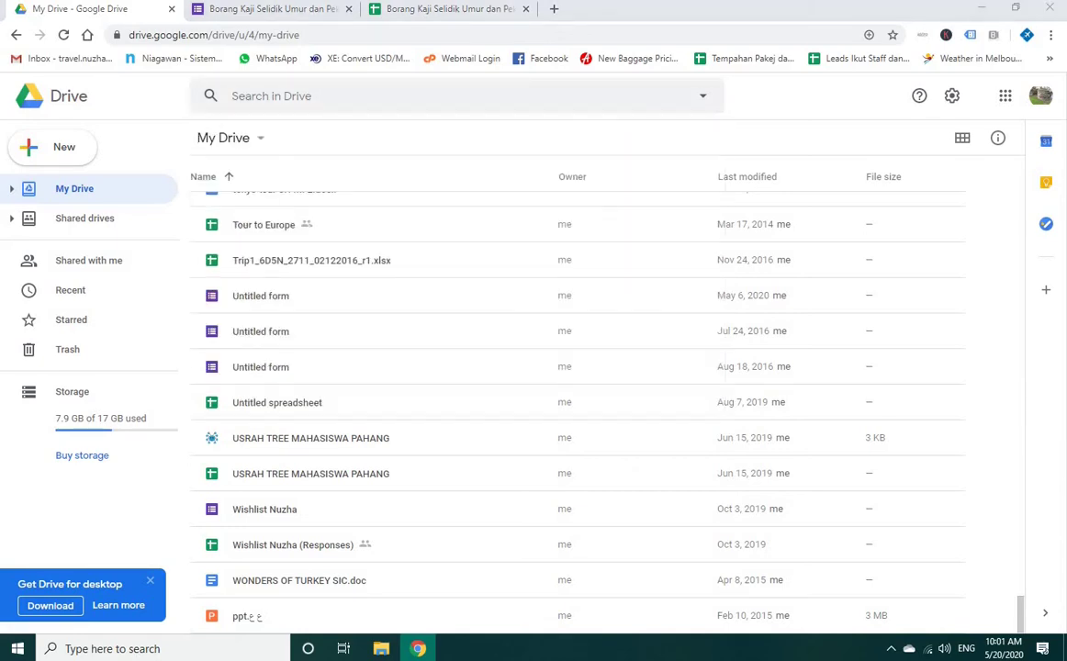
click(432, 9)
click(474, 90)
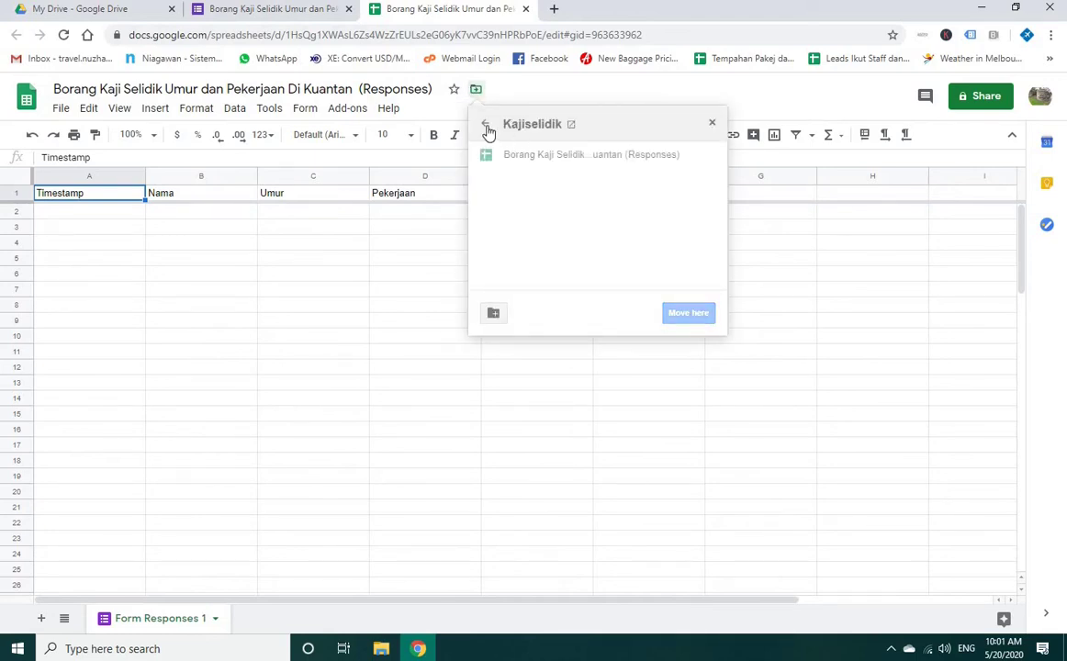
click(485, 125)
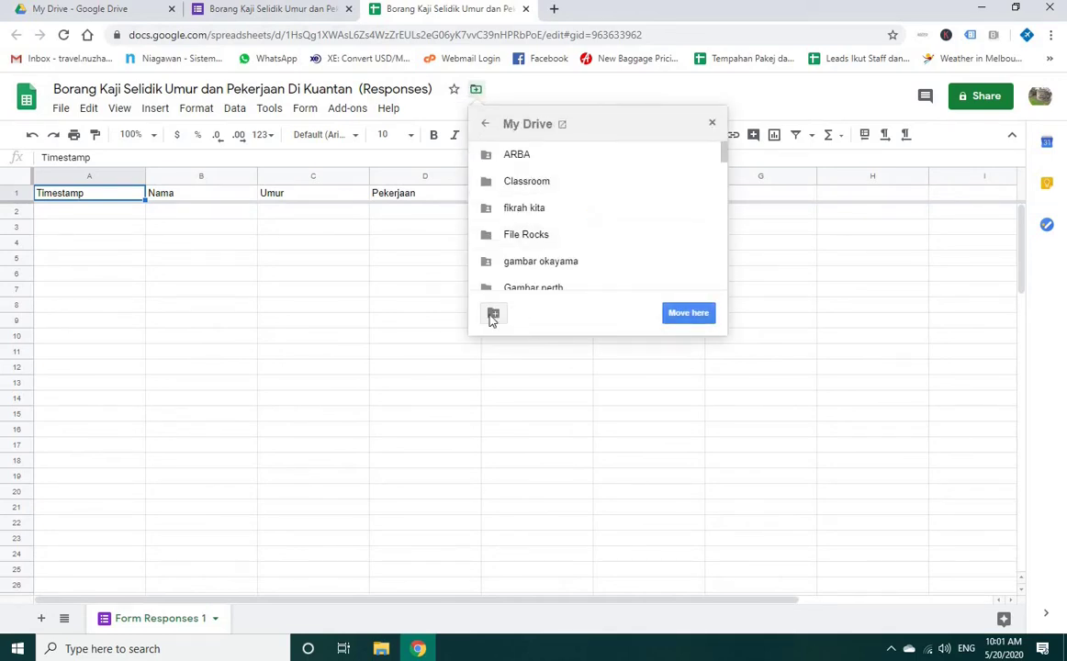
click(492, 314)
click(487, 125)
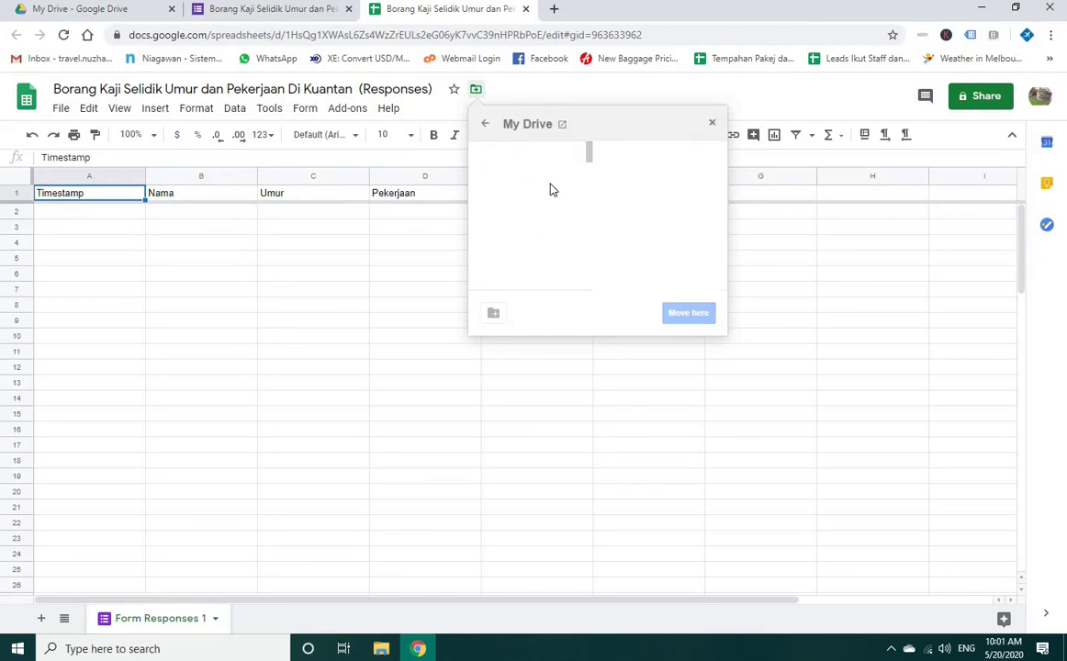
scroll(564, 205, down, 3)
scroll(566, 208, up, 3)
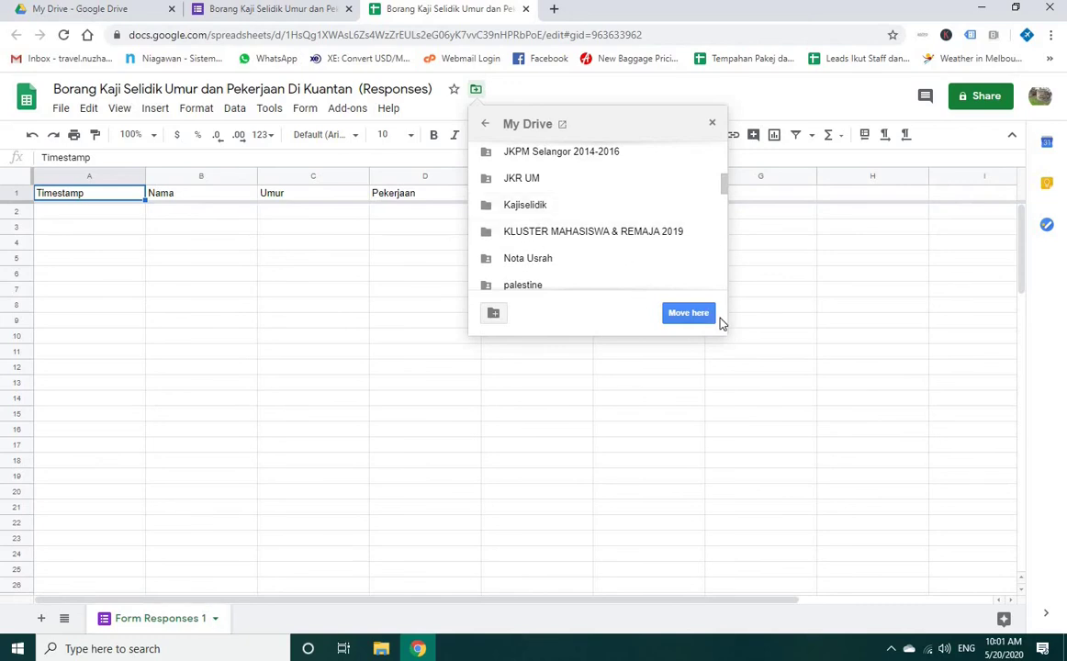
click(712, 123)
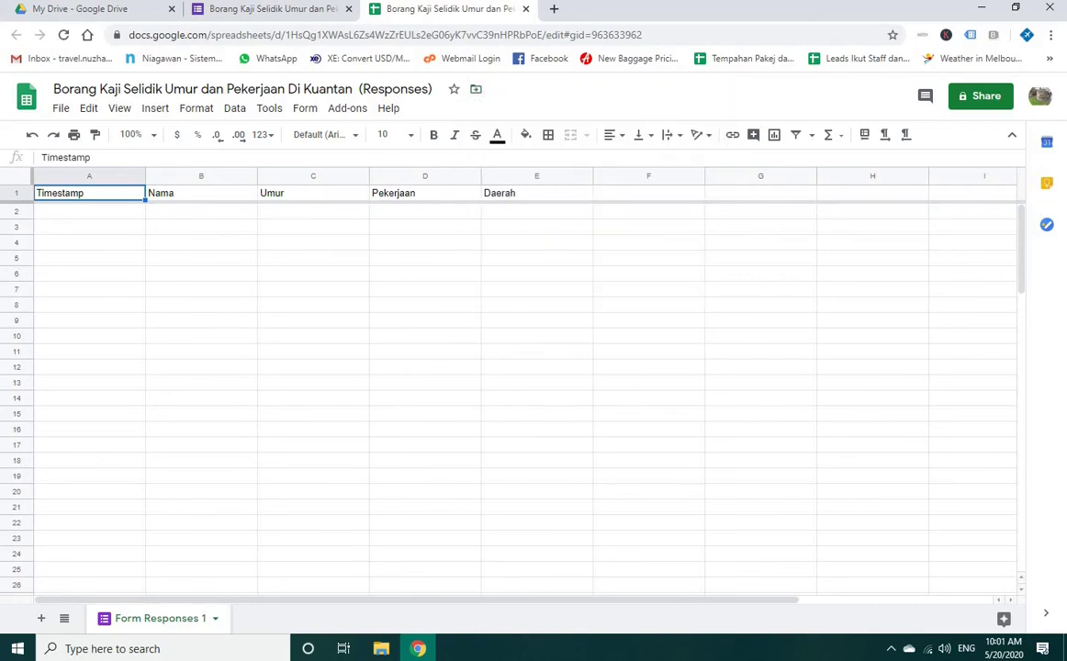
Step: Reload My Drive in Google Drive and open the "Kajiselidik" folder
click(50, 12)
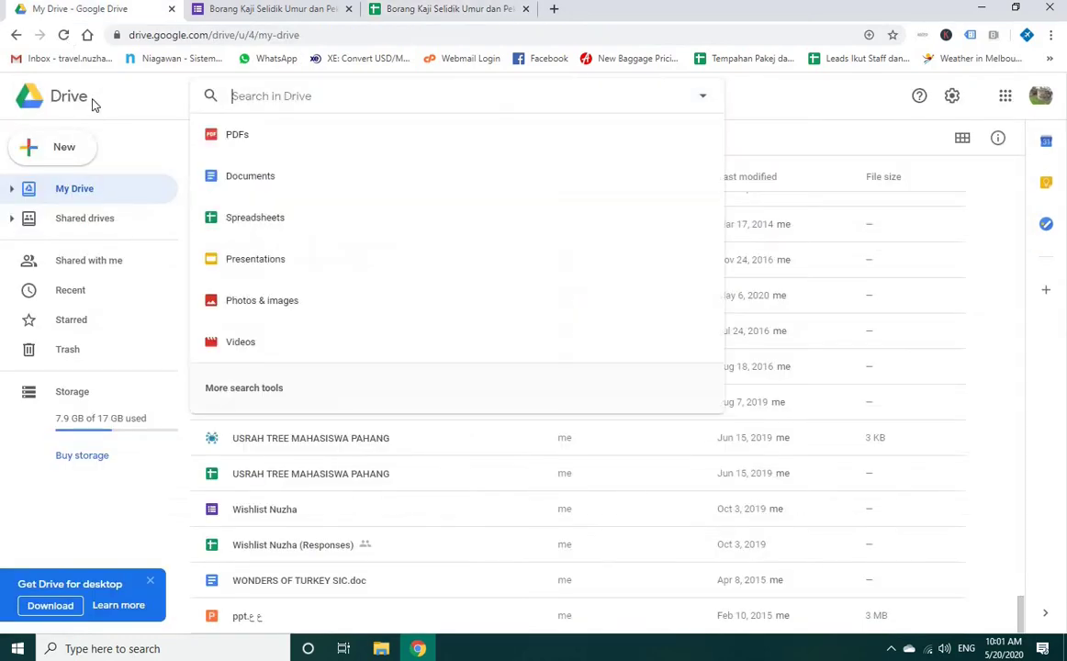
click(61, 37)
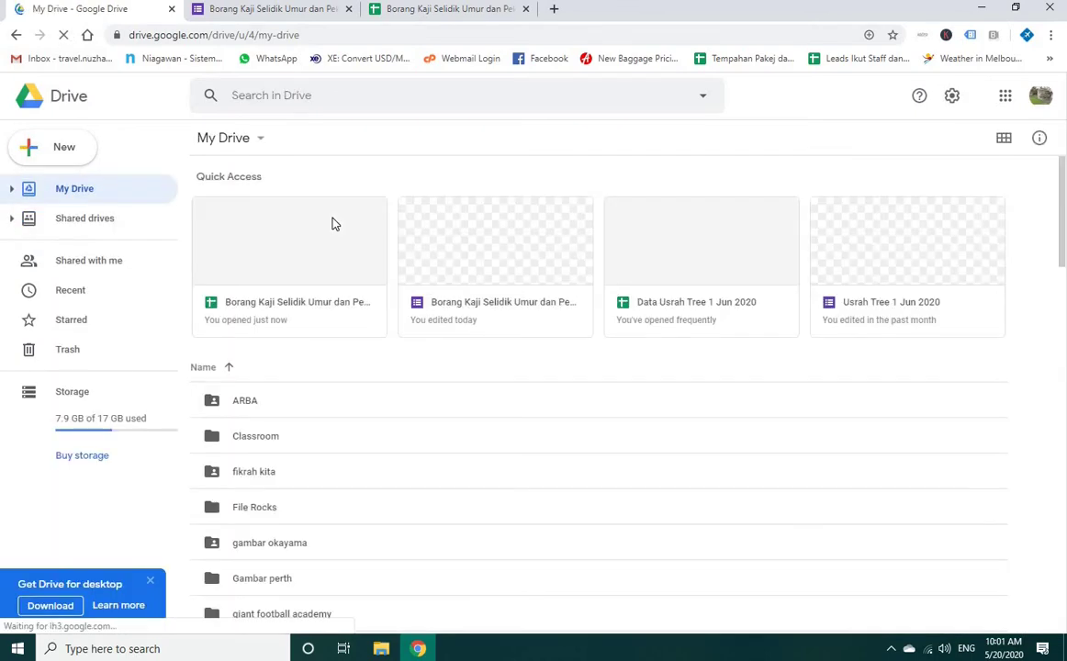
scroll(334, 223, down, 5)
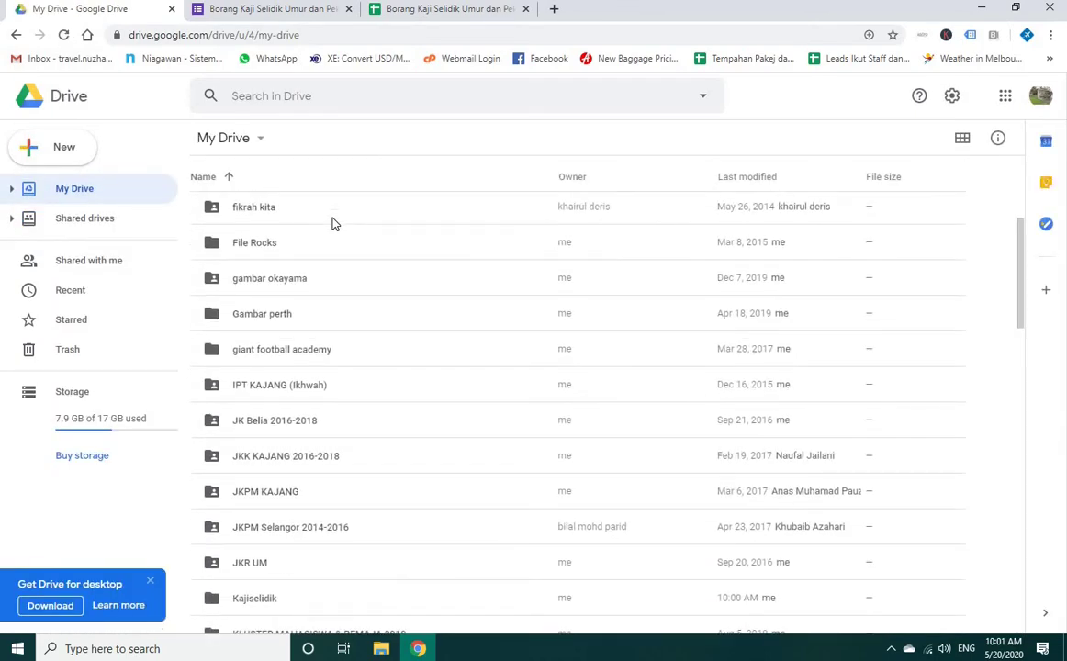
scroll(334, 223, down, 2)
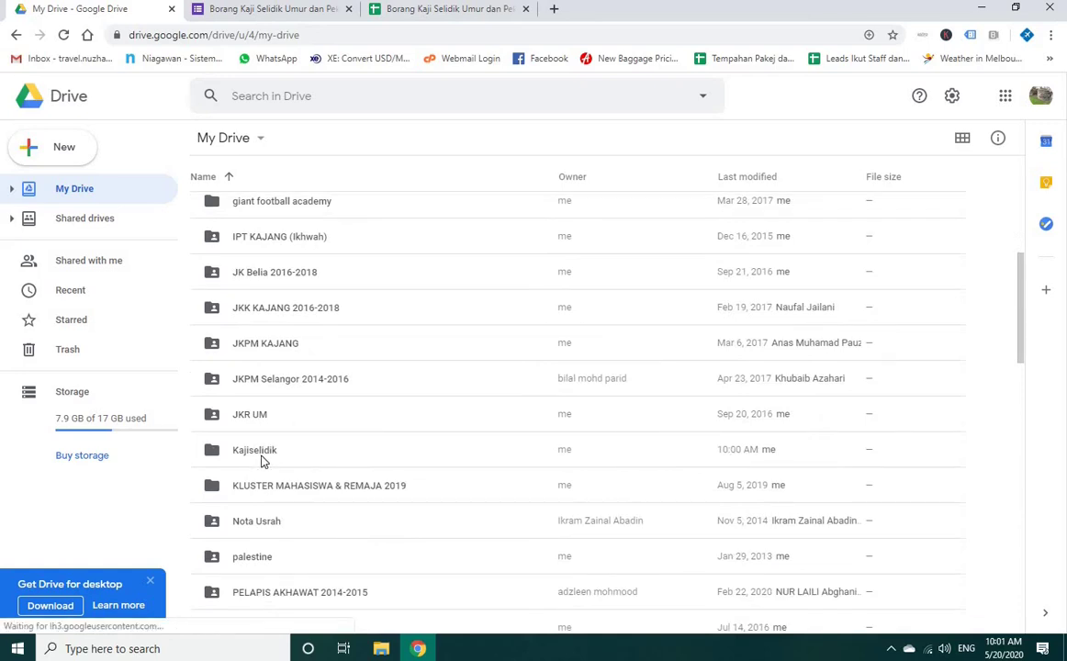
click(261, 460)
double_click(262, 460)
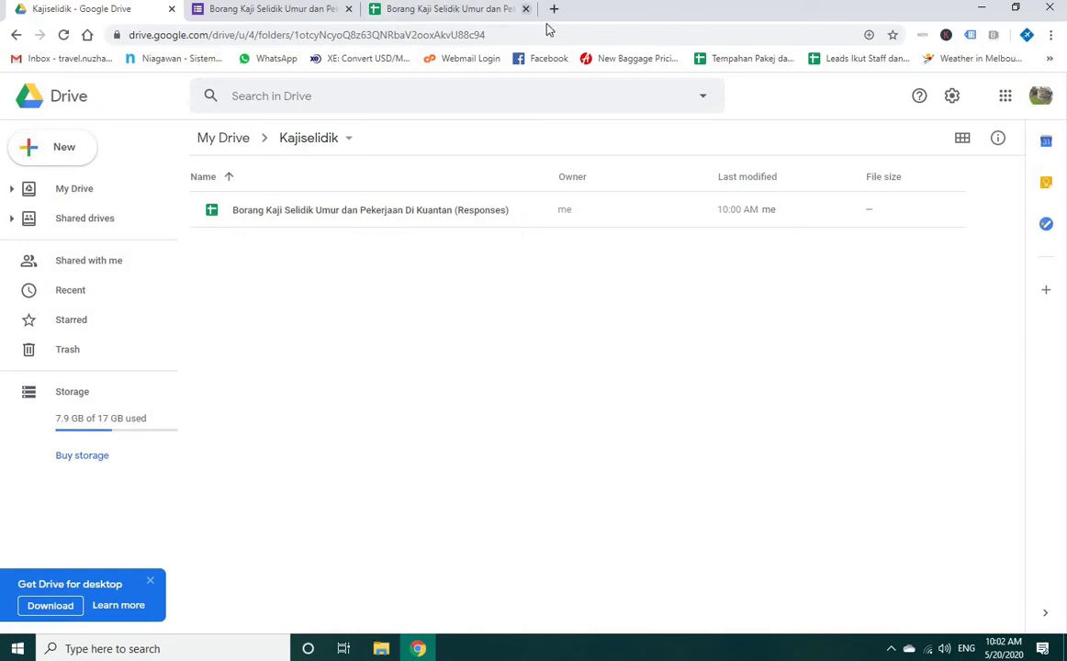
Step: Switch to the survey form, show its questions and open the theme options
click(195, 9)
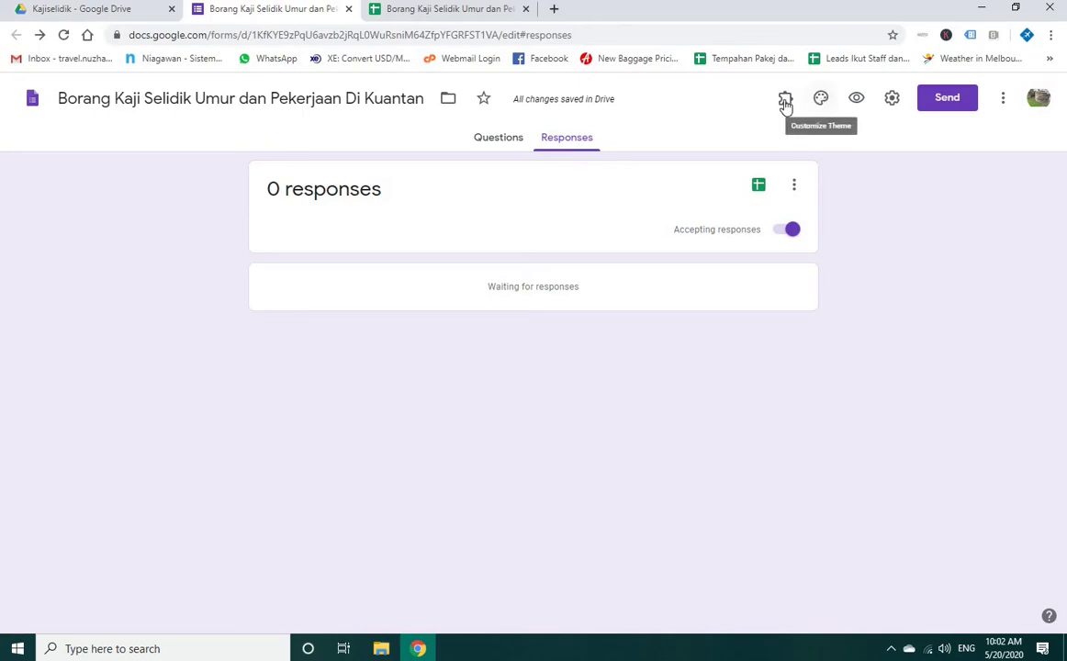
click(488, 145)
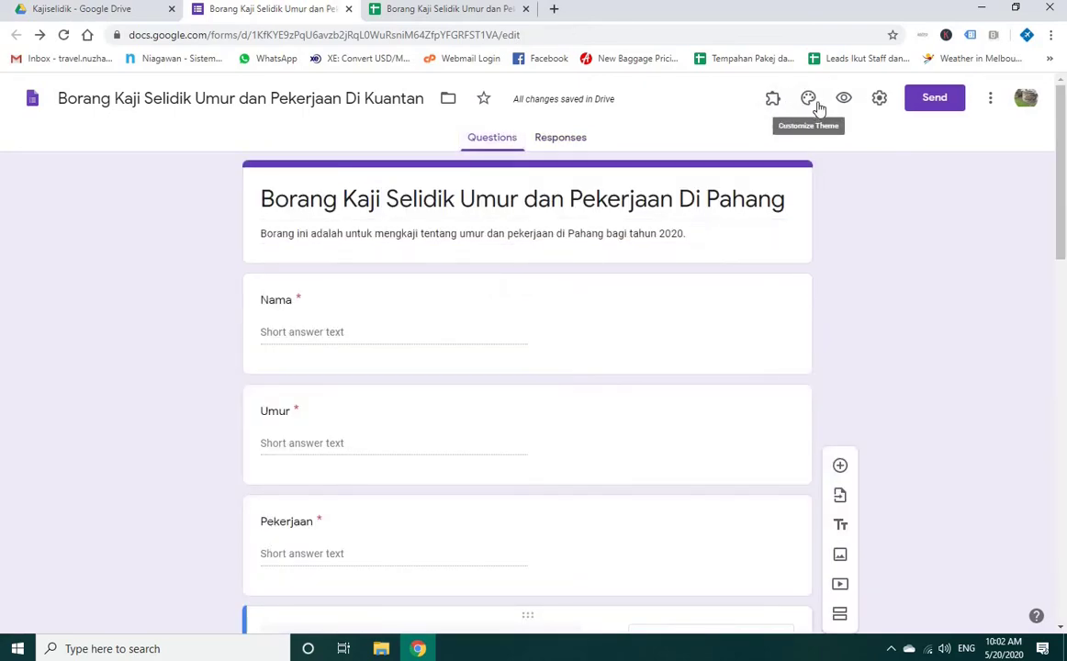
click(809, 103)
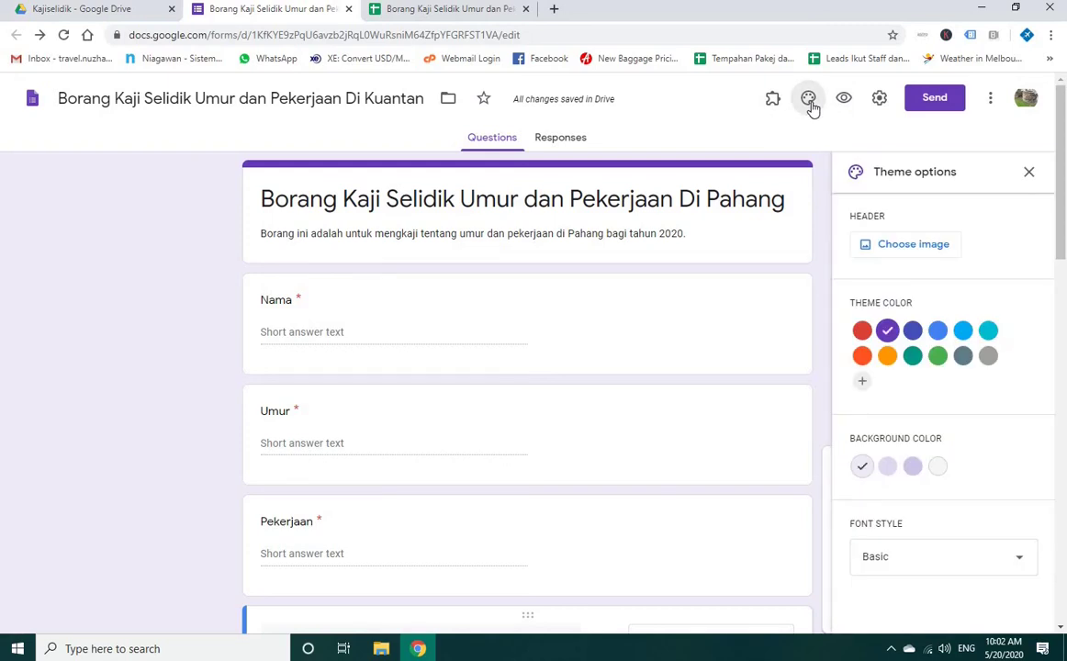
Step: Try red and teal as the form's theme color
click(863, 336)
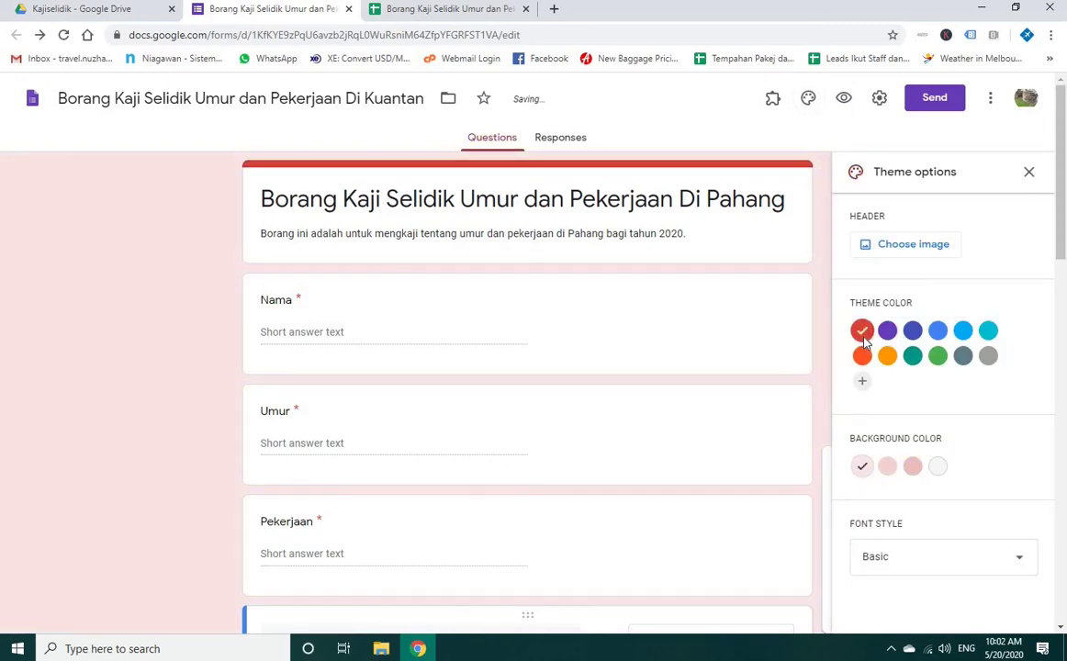
click(911, 359)
scroll(912, 363, down, 2)
scroll(913, 340, up, 2)
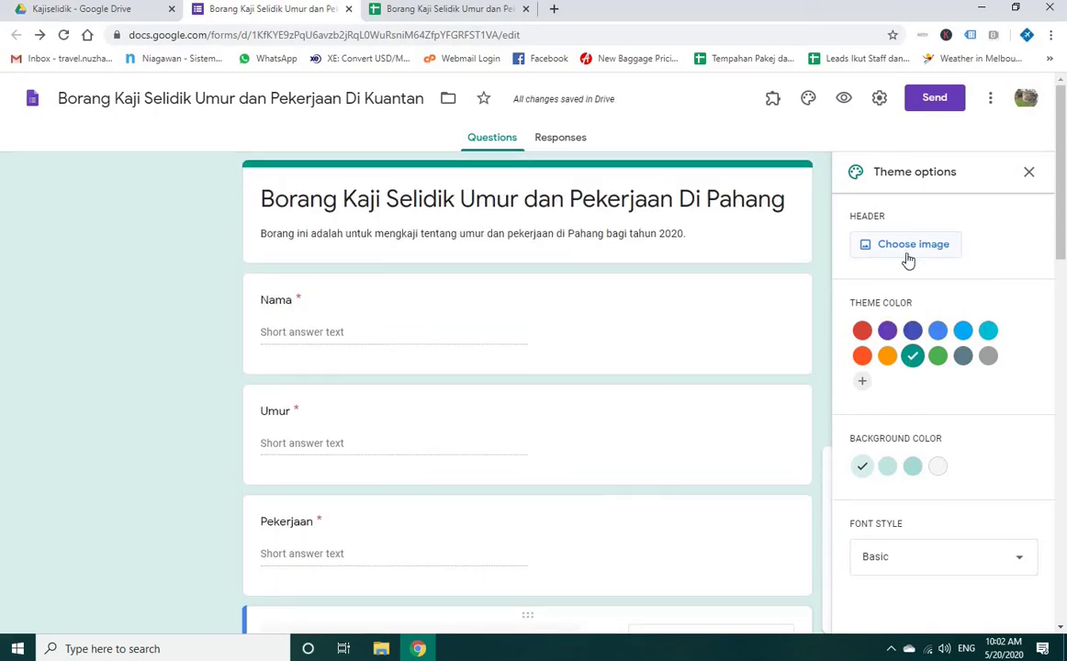
Step: Insert the football goal net image from the Work and School themes as the form header and close the theme options
click(907, 251)
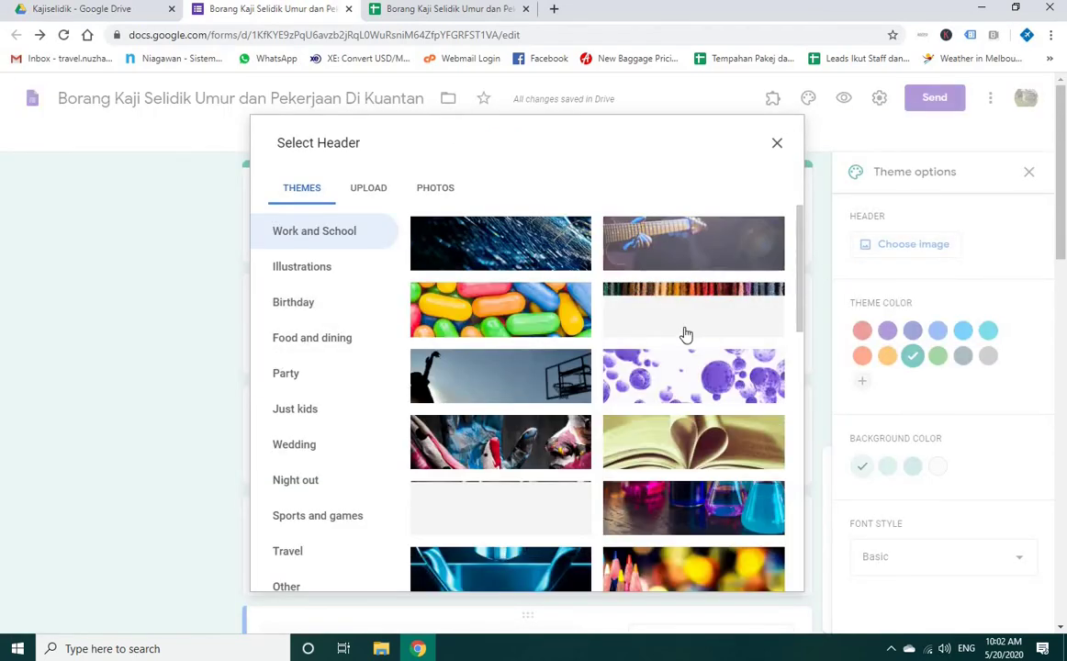
scroll(743, 472, down, 3)
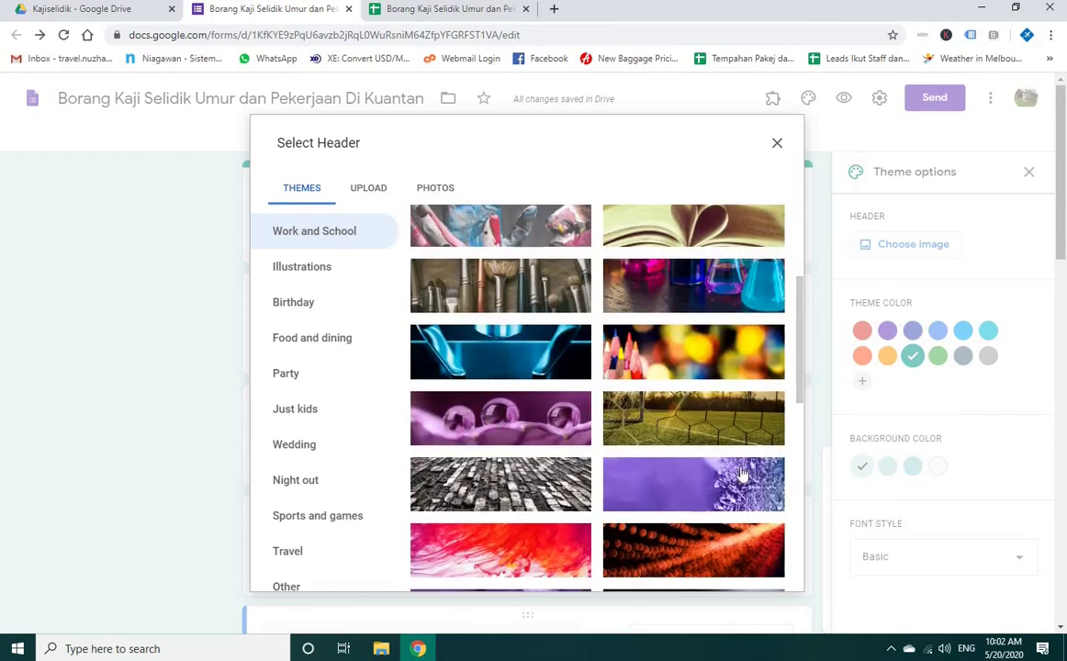
click(694, 427)
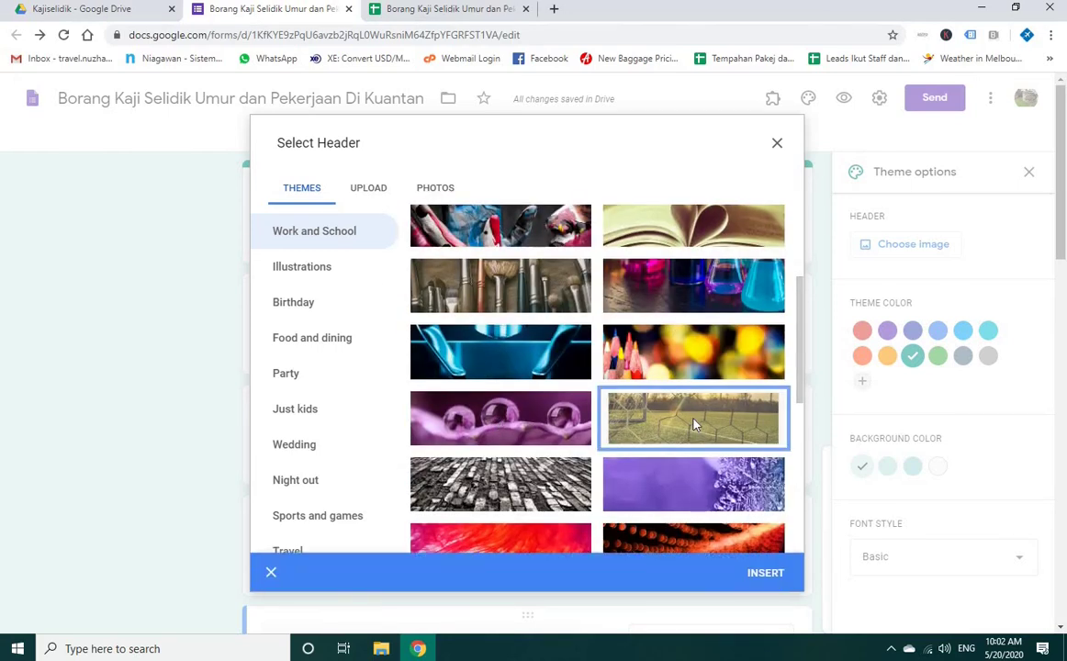
click(758, 574)
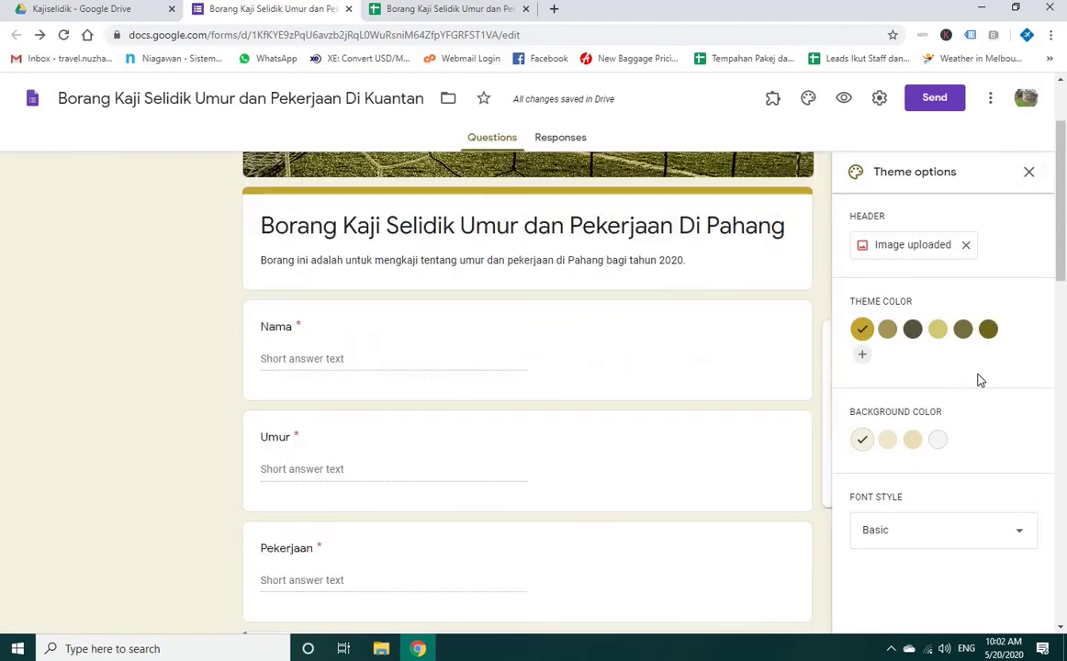
click(1028, 172)
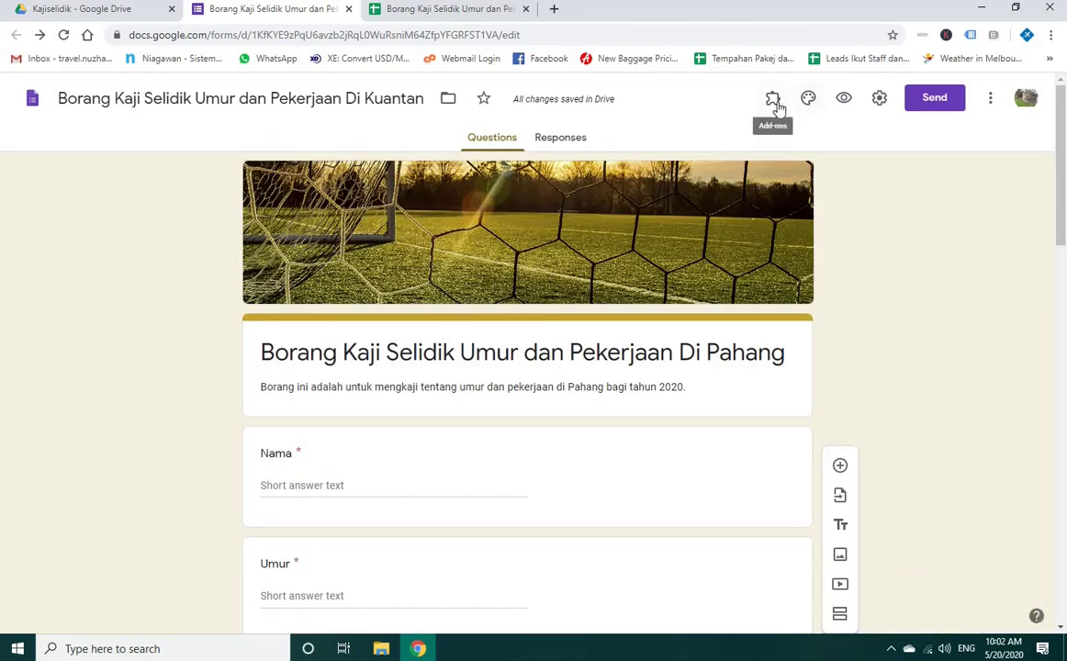
Step: In the form's general settings, turn on collecting email addresses and response receipts if the respondent requests it
click(879, 106)
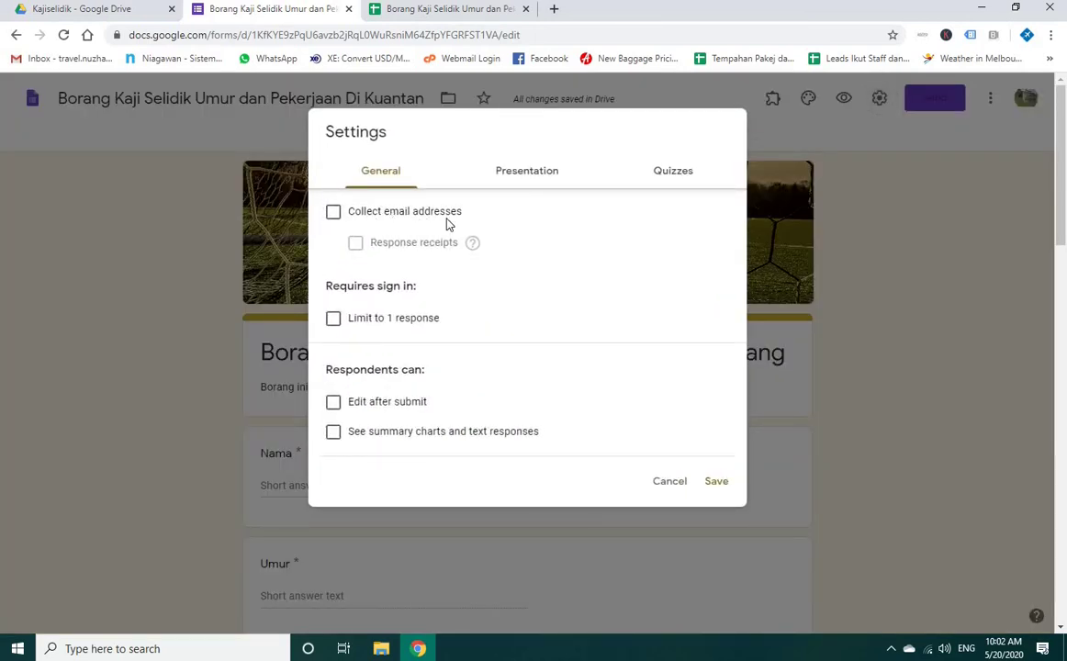
click(333, 213)
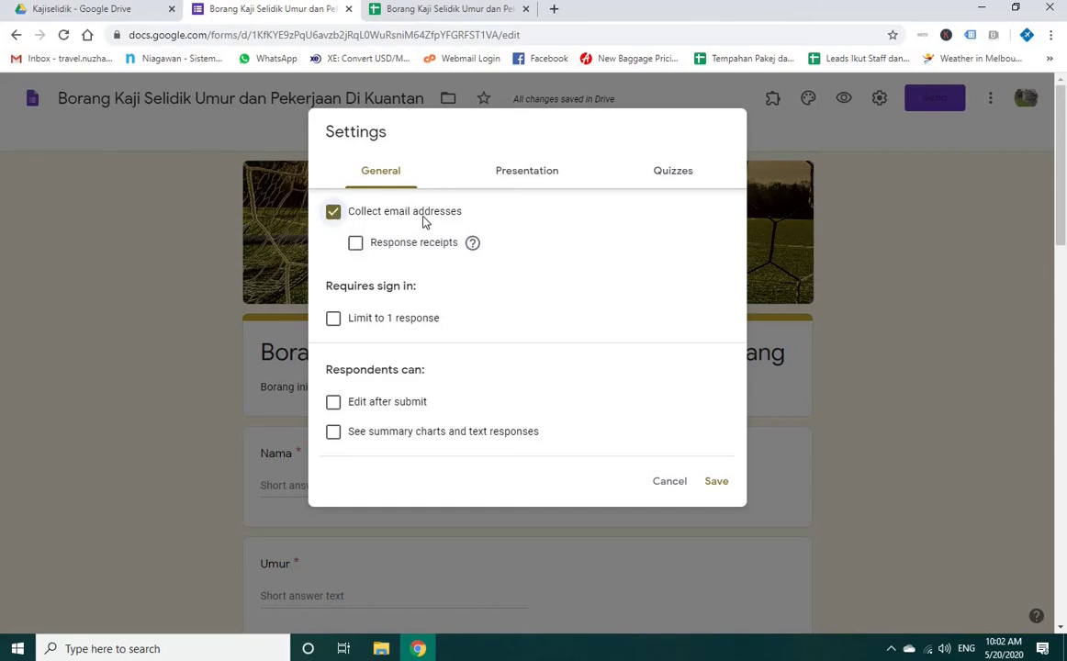
click(355, 243)
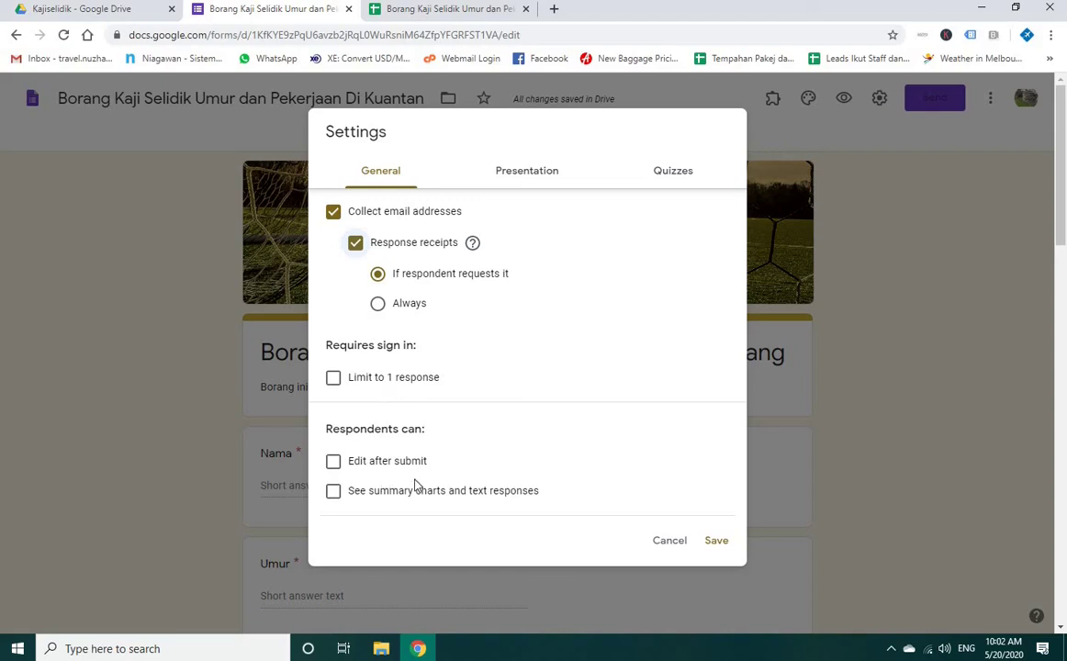
Step: Set the form's confirmation message to "Terima kasih kerana mengisi borang ini." and save the settings
click(520, 183)
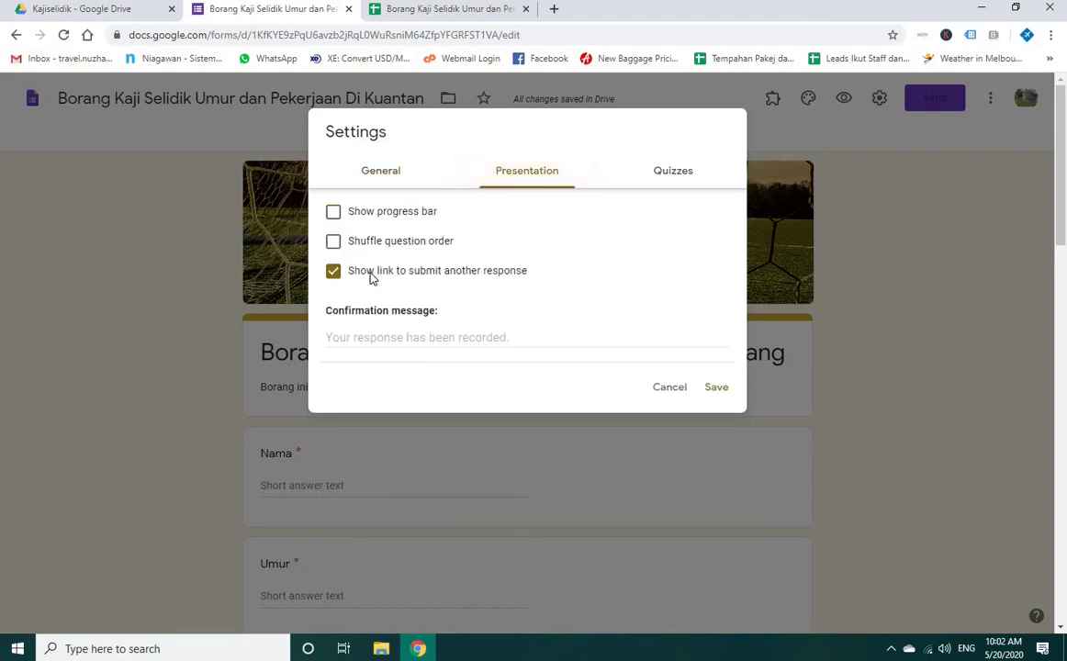
click(408, 337)
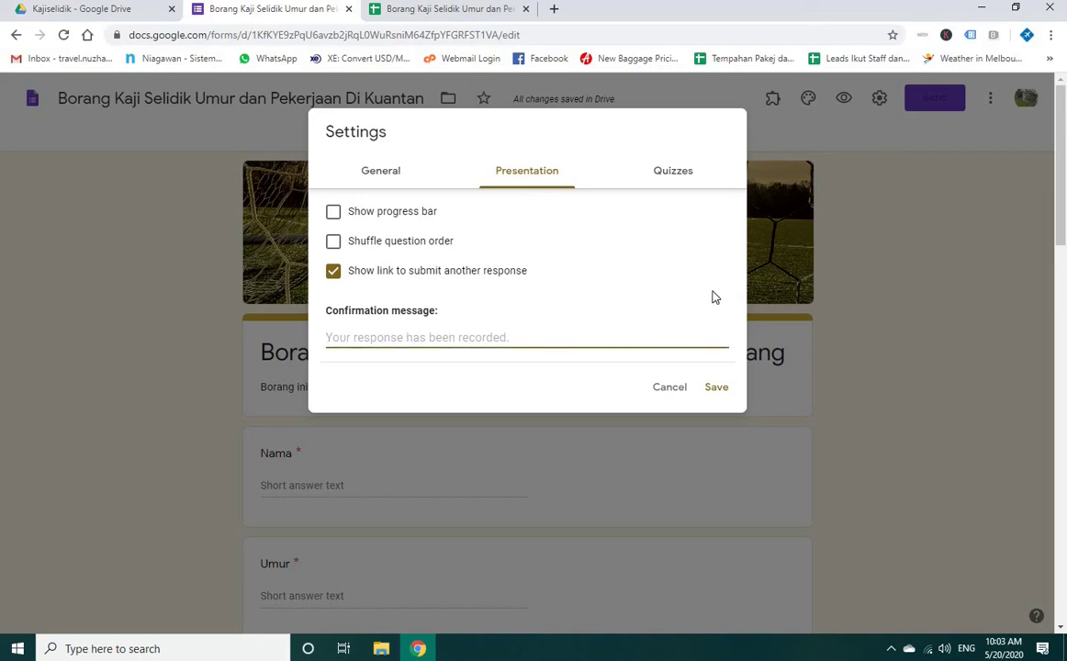
text(T)
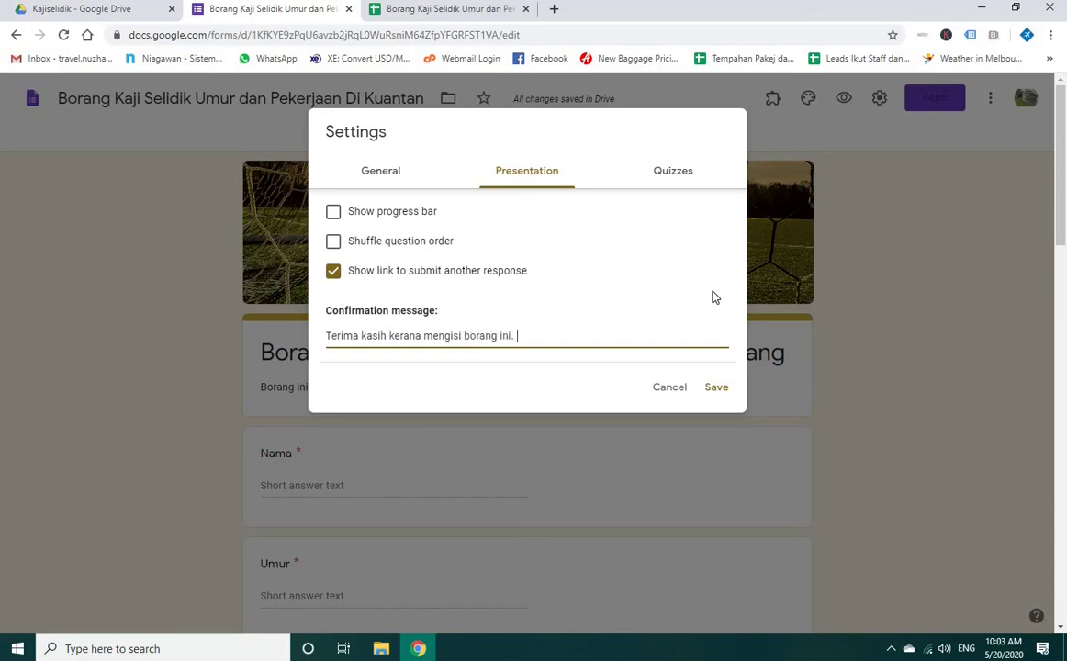
click(709, 389)
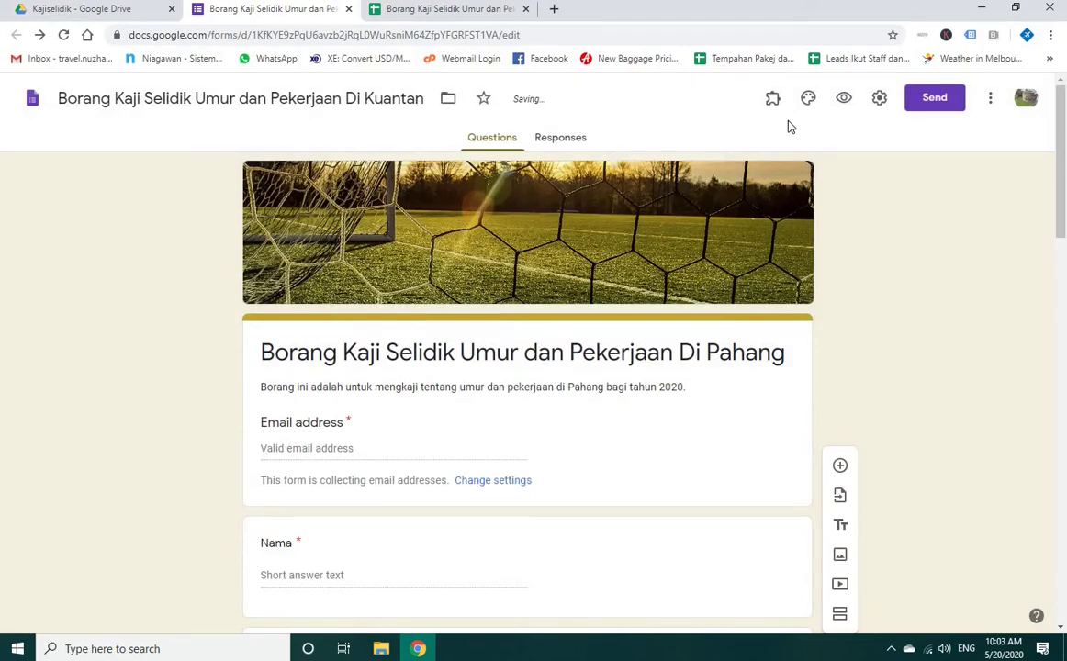
Step: Look at the quiz options in the form's settings and leave without saving
click(879, 99)
click(695, 175)
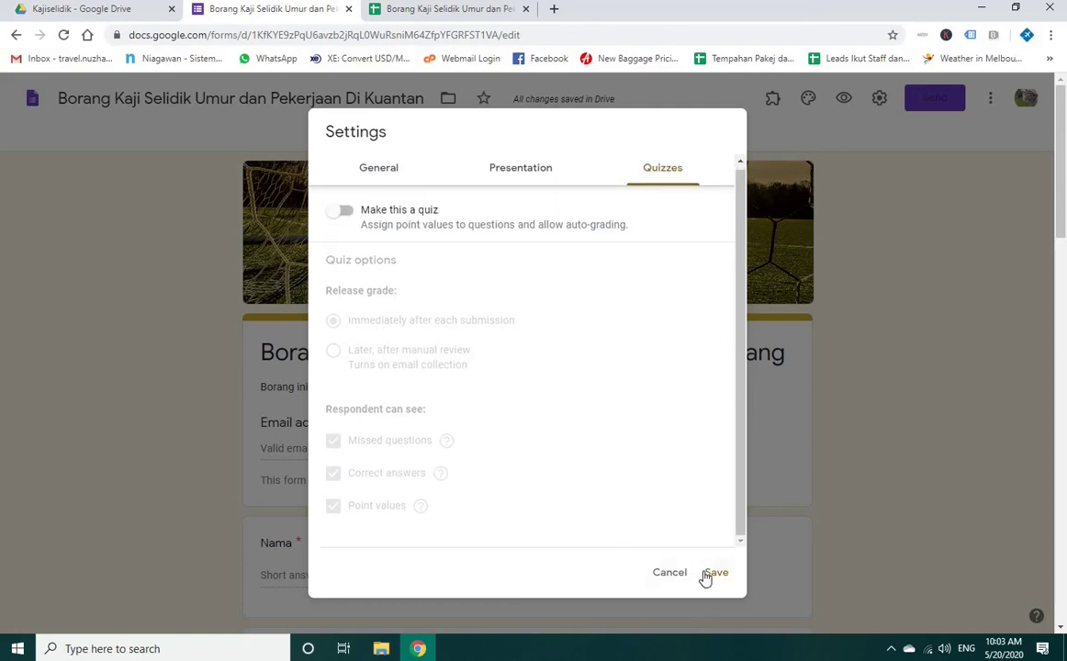
click(669, 572)
Step: Review the form from the header to the district question, including the email address field
scroll(466, 381, down, 8)
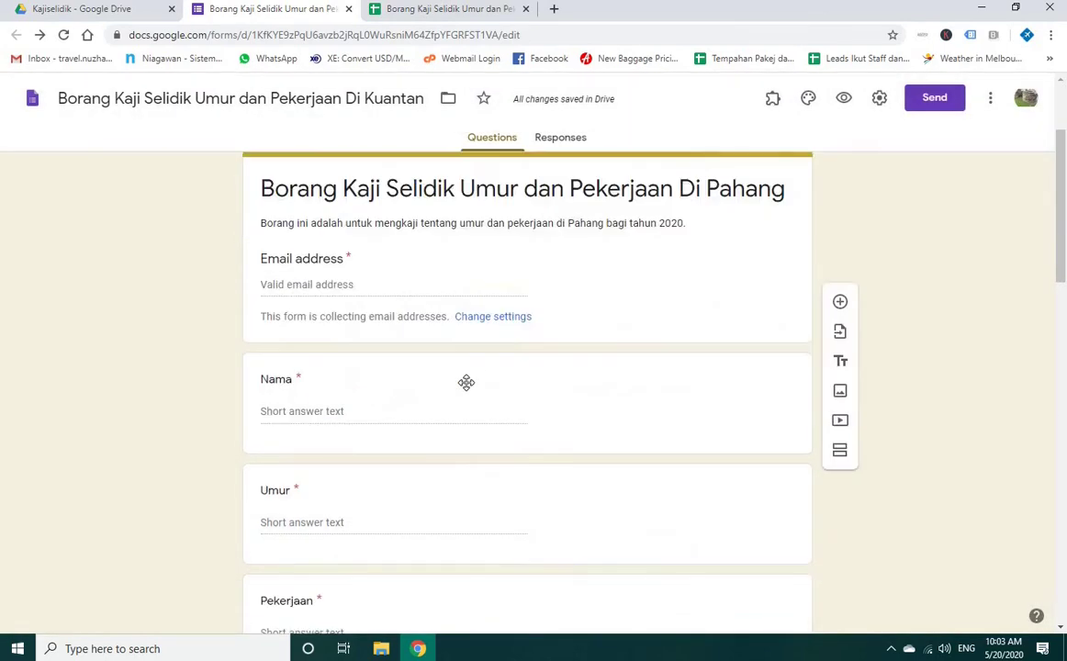
scroll(466, 382, up, 6)
scroll(466, 381, down, 15)
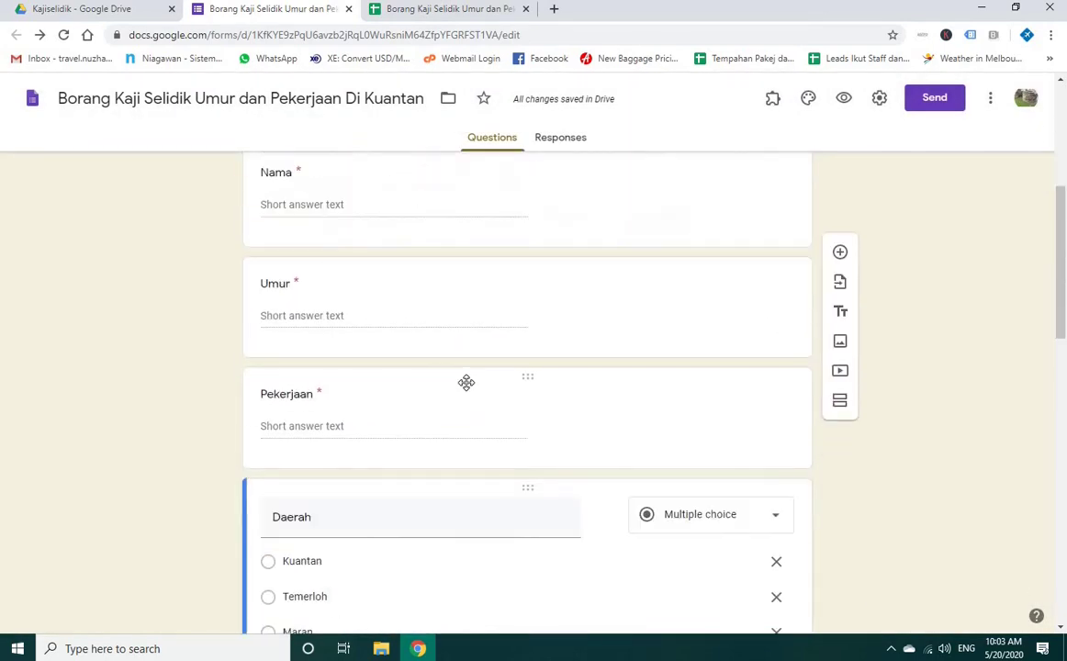
scroll(467, 387, up, 18)
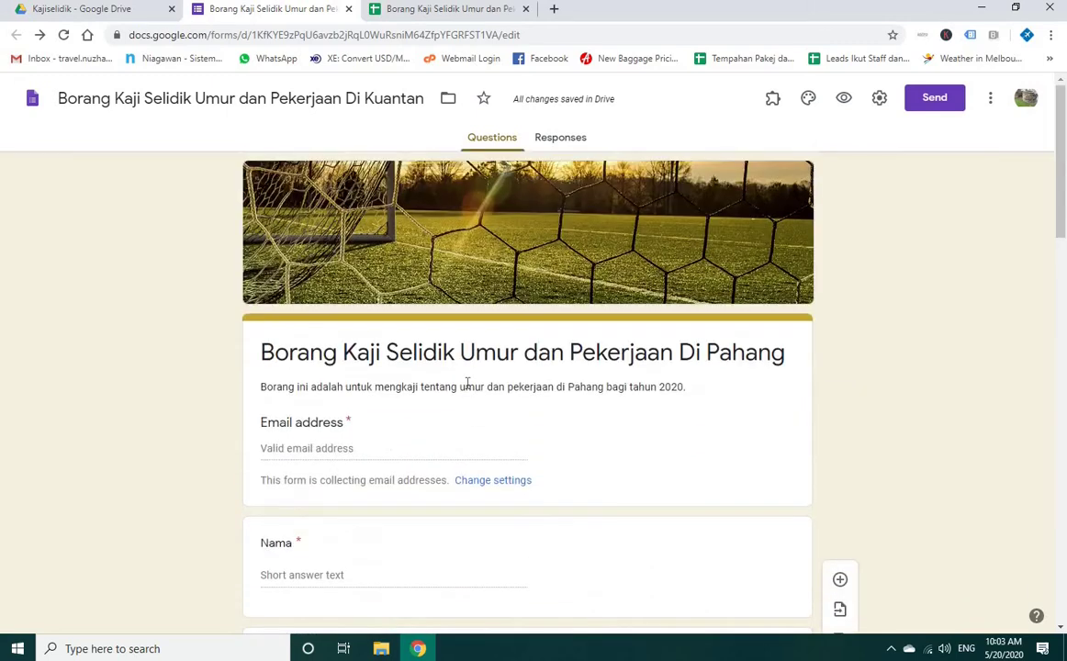
click(345, 450)
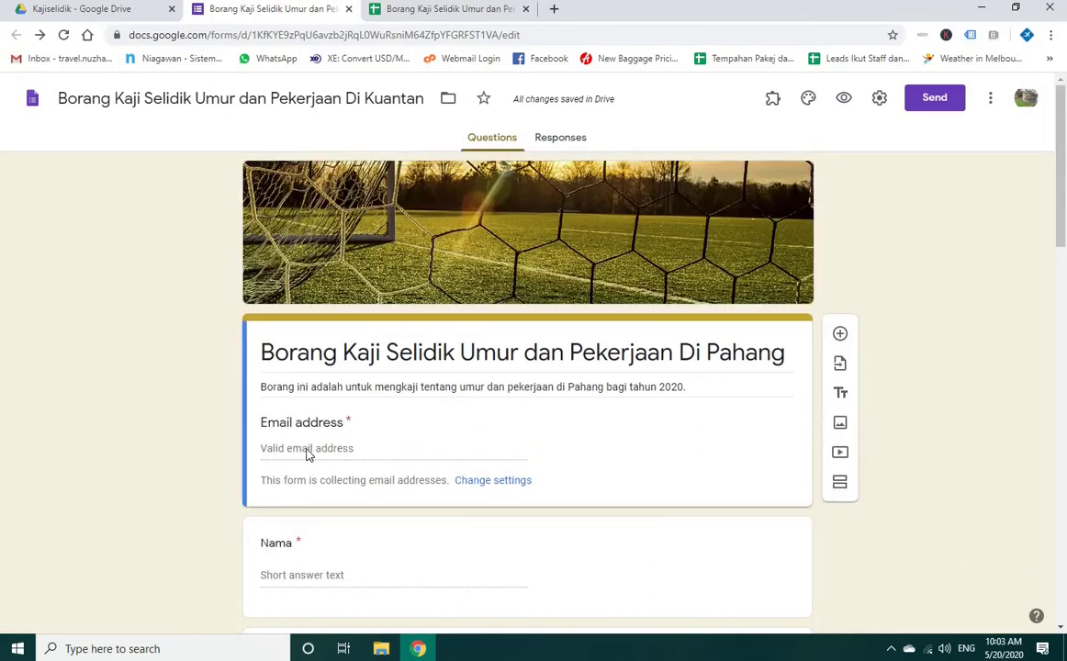
Step: Preview the survey form and fill in the respondent's email address and name
click(844, 97)
click(365, 432)
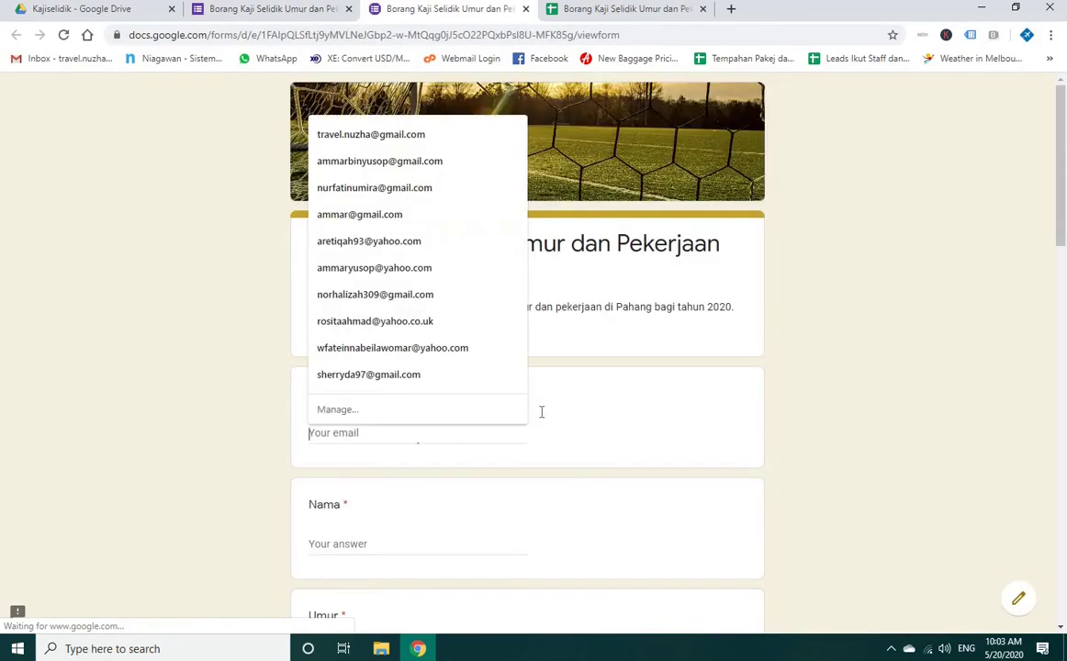
text(a)
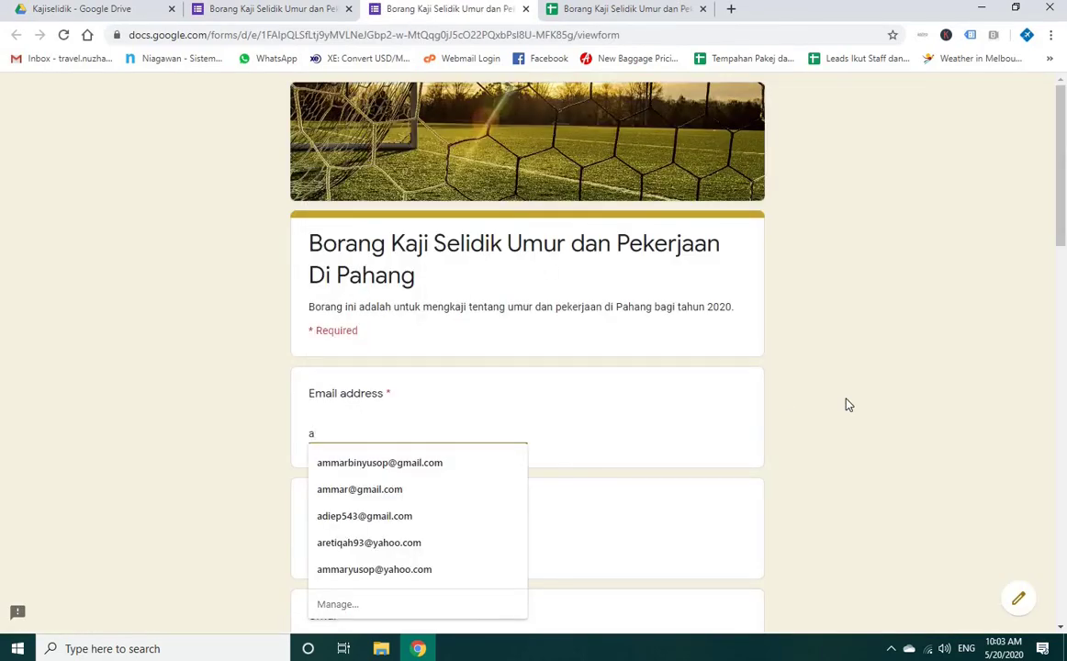
text(mmarb)
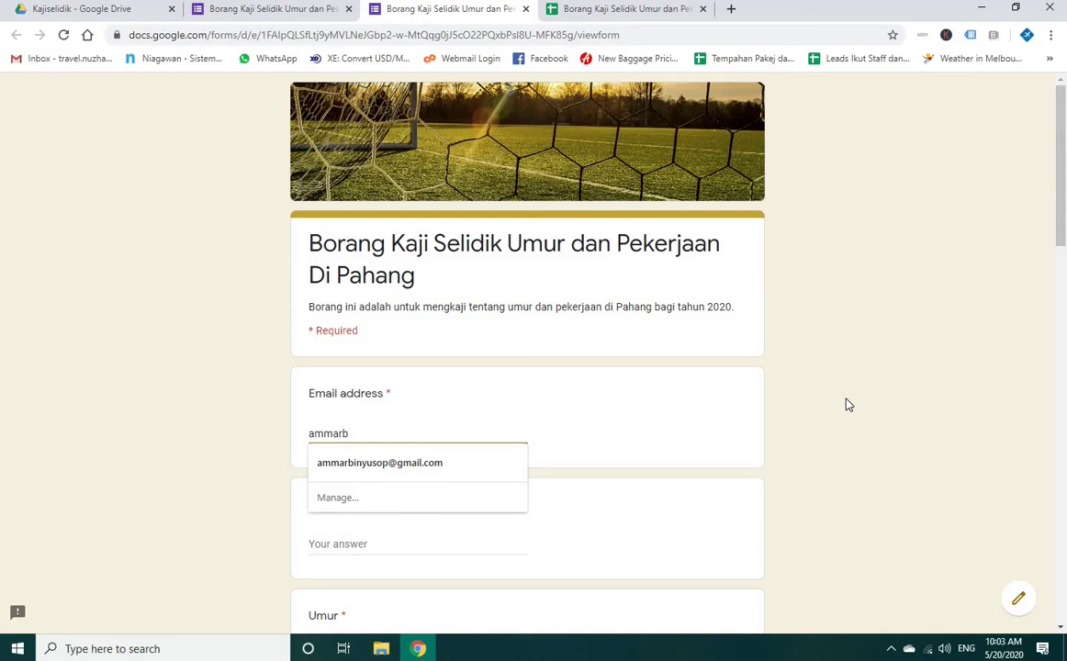
click(464, 464)
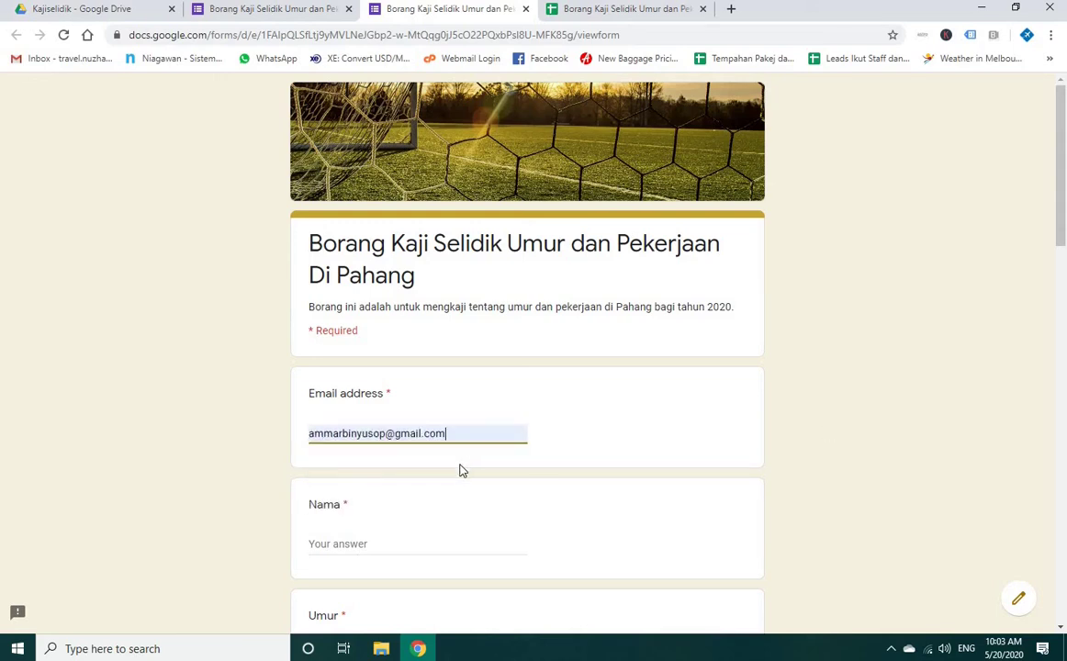
click(366, 541)
text(Ammar)
key(Tab)
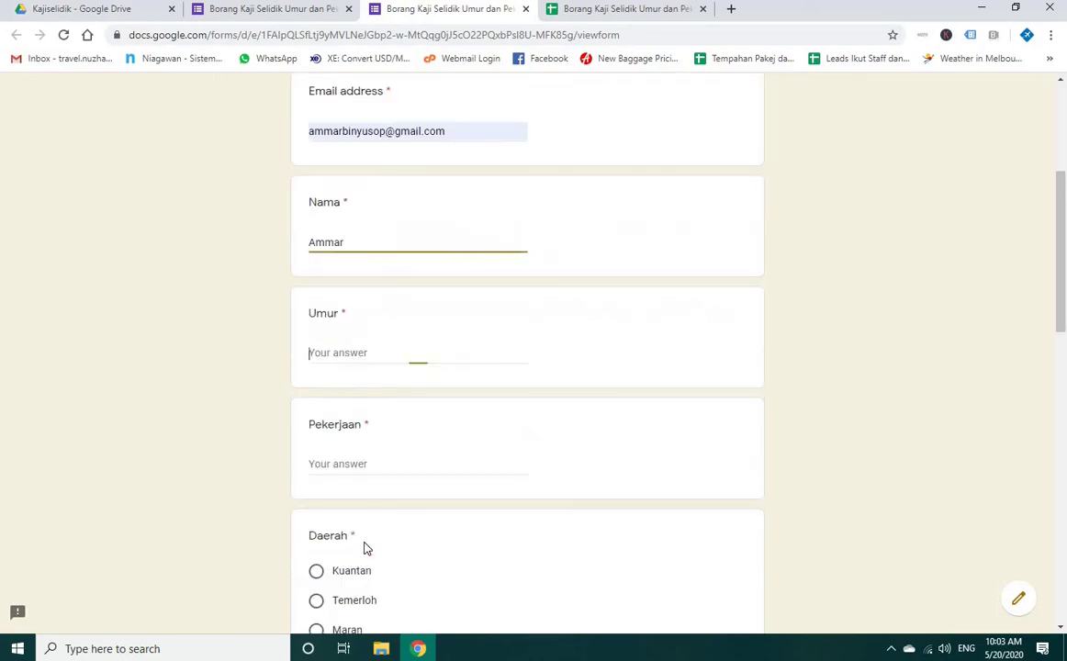
Step: Answer the survey with Umur 34, Pekerjaan "Kerja Sendiri" and Daerah Kuantan
text(34)
key(Tab)
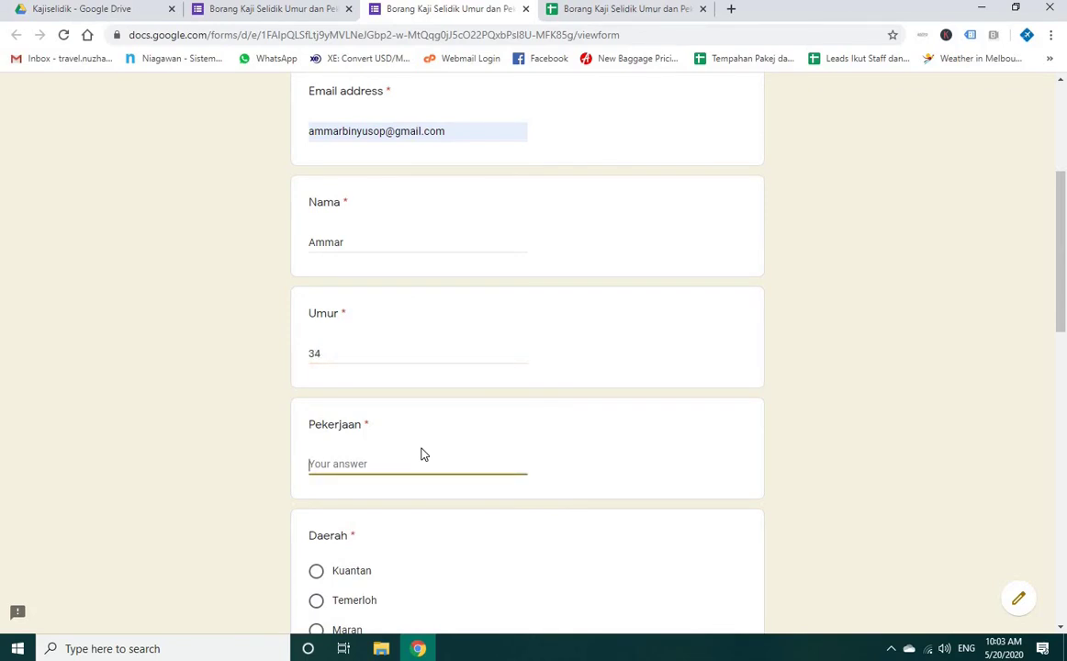
text(Kerja Sendiri)
scroll(314, 453, down, 2)
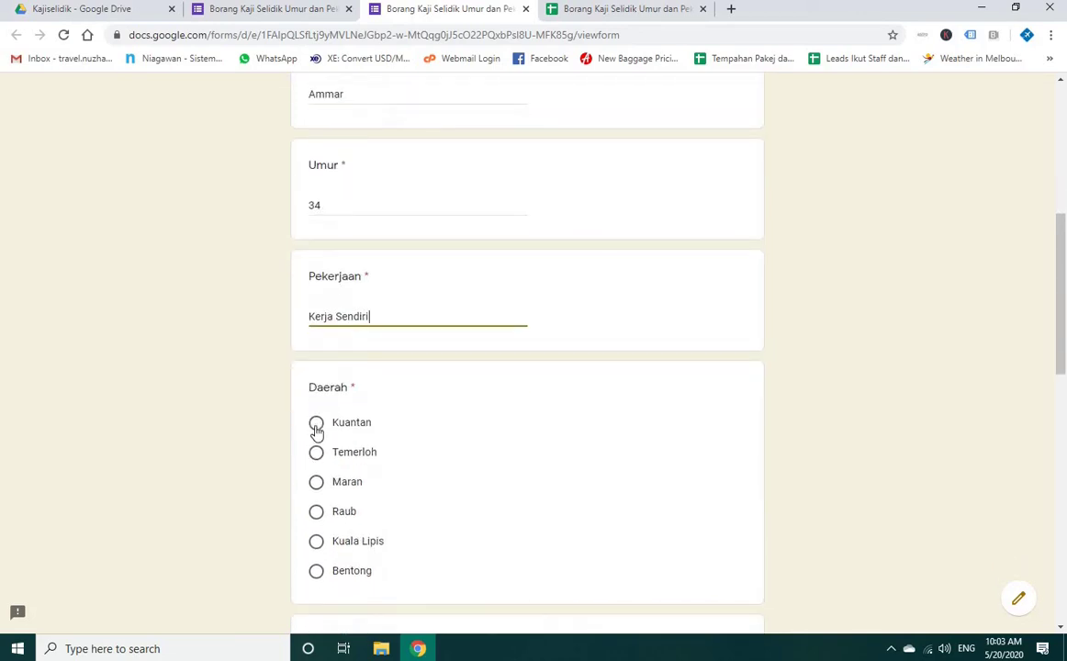
click(315, 422)
Step: Request a copy of the responses and submit the form
scroll(372, 400, down, 3)
scroll(372, 400, down, 6)
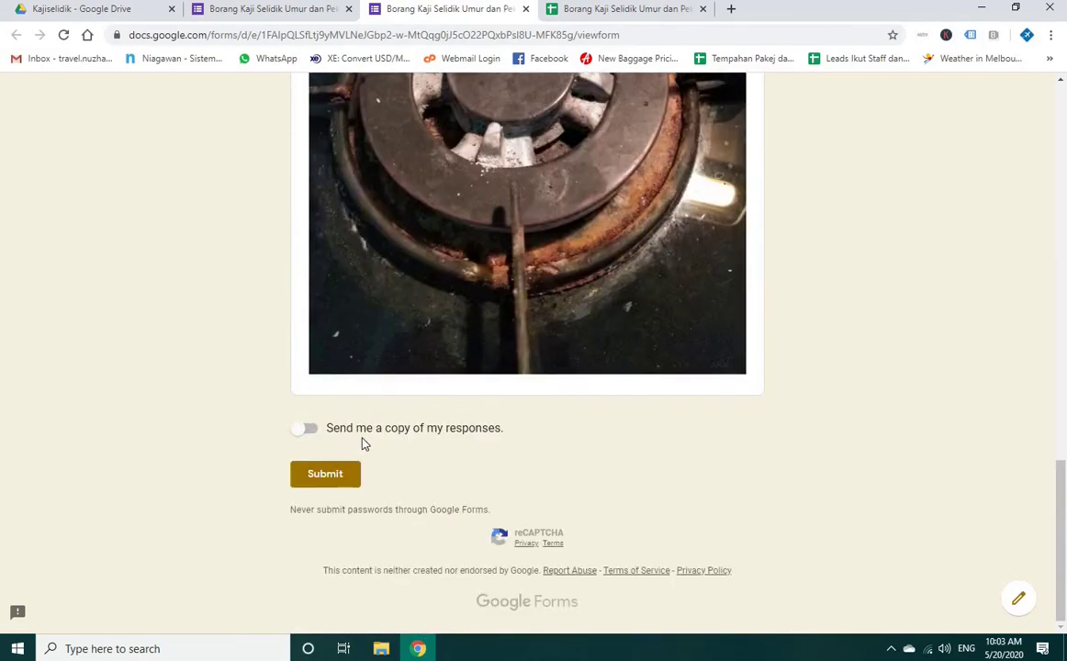
click(307, 429)
click(323, 481)
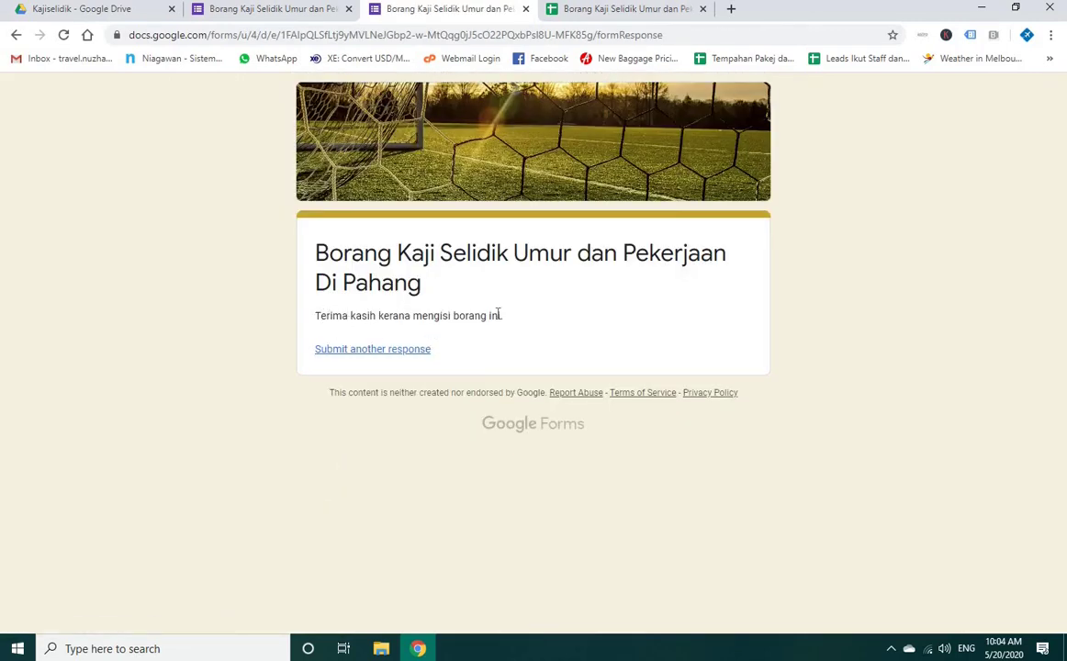
Step: Check the submitted response in the linked spreadsheet and look through the signed-in Google accounts
click(632, 12)
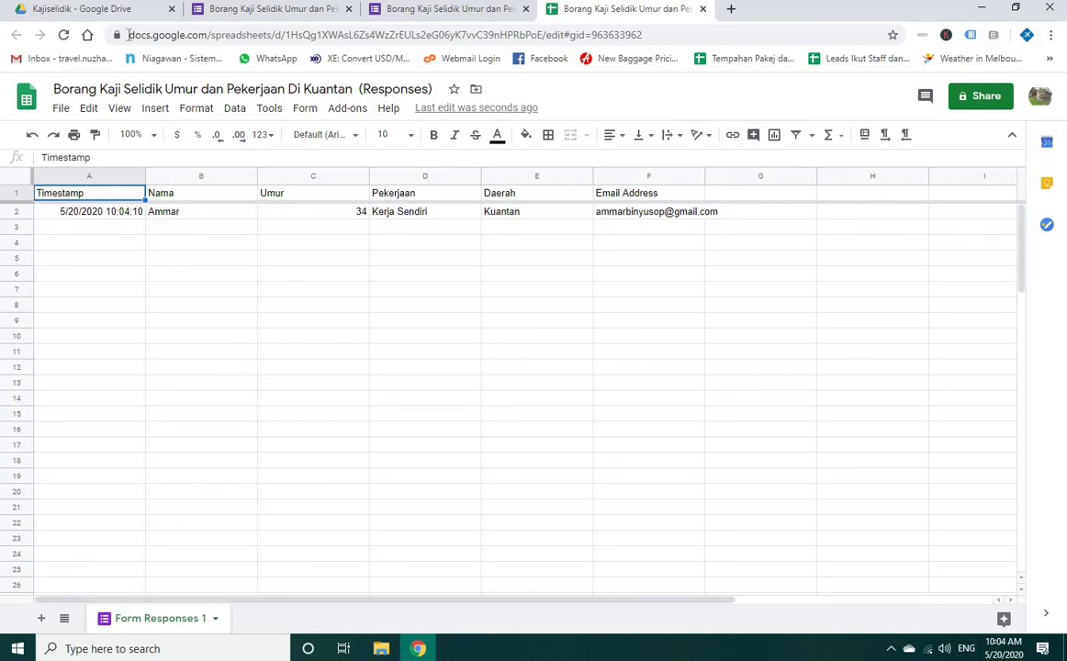
click(1039, 97)
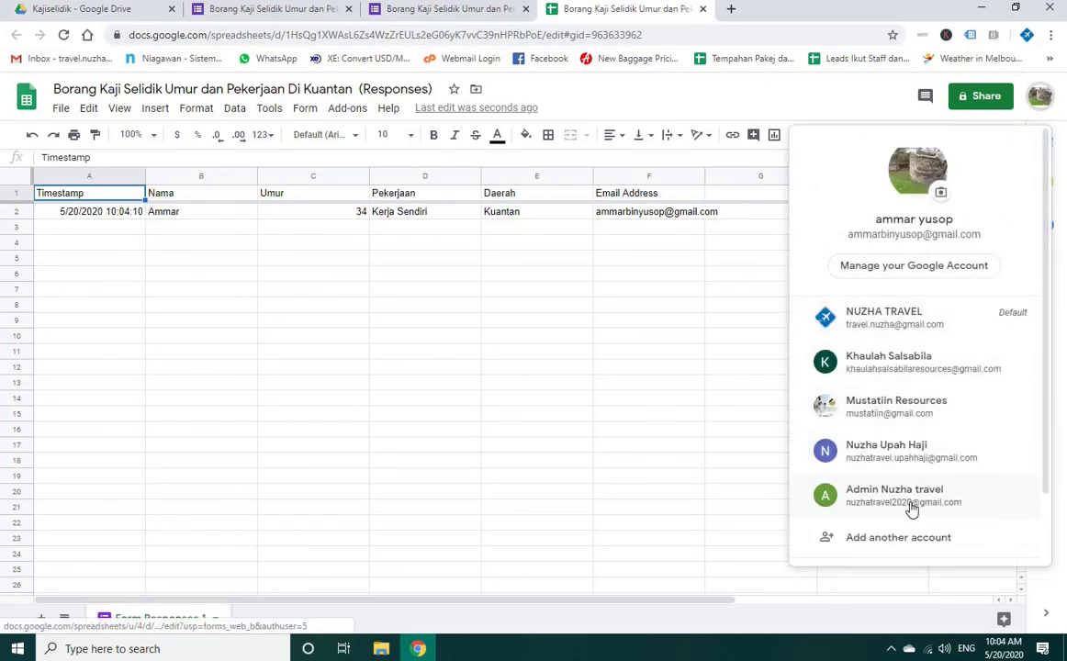
scroll(905, 496, down, 2)
scroll(876, 490, up, 2)
click(731, 8)
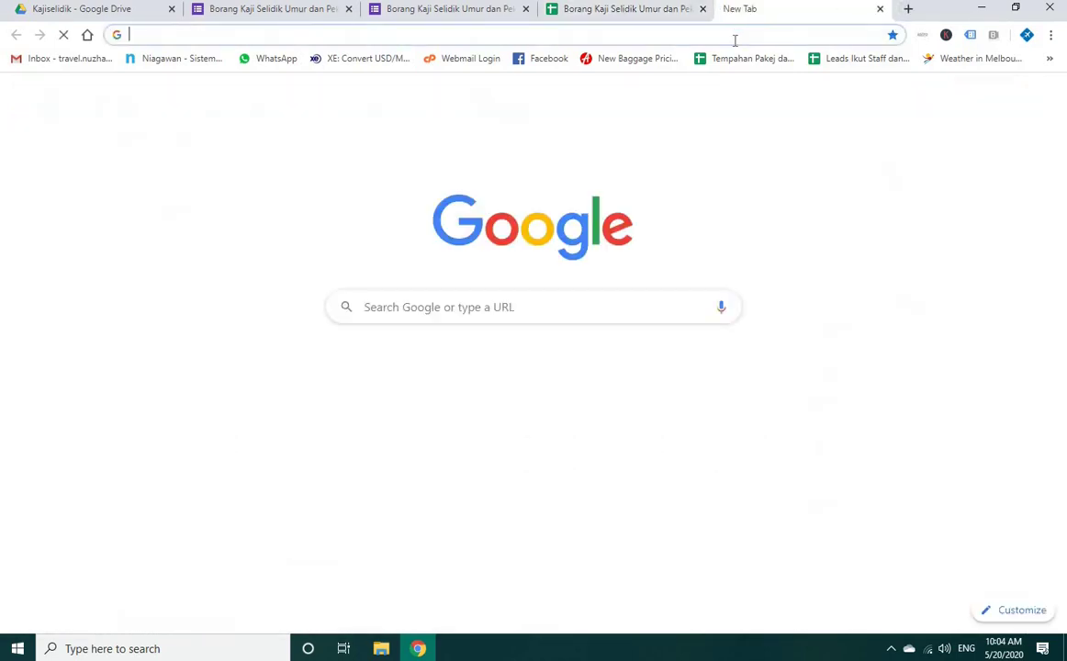
text(gmail)
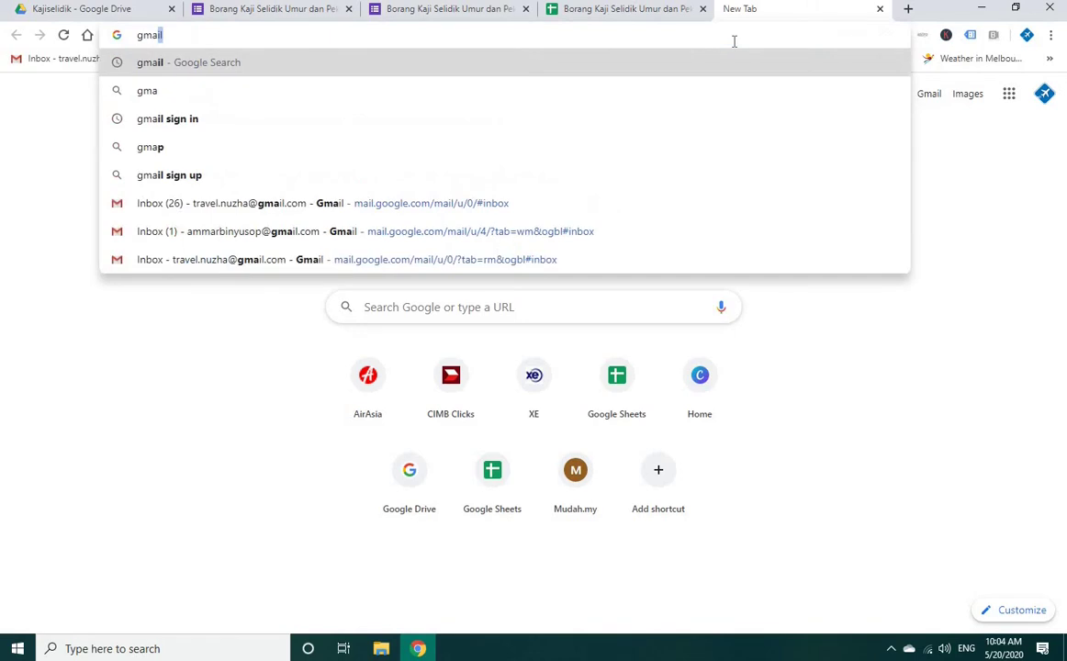
key(Return)
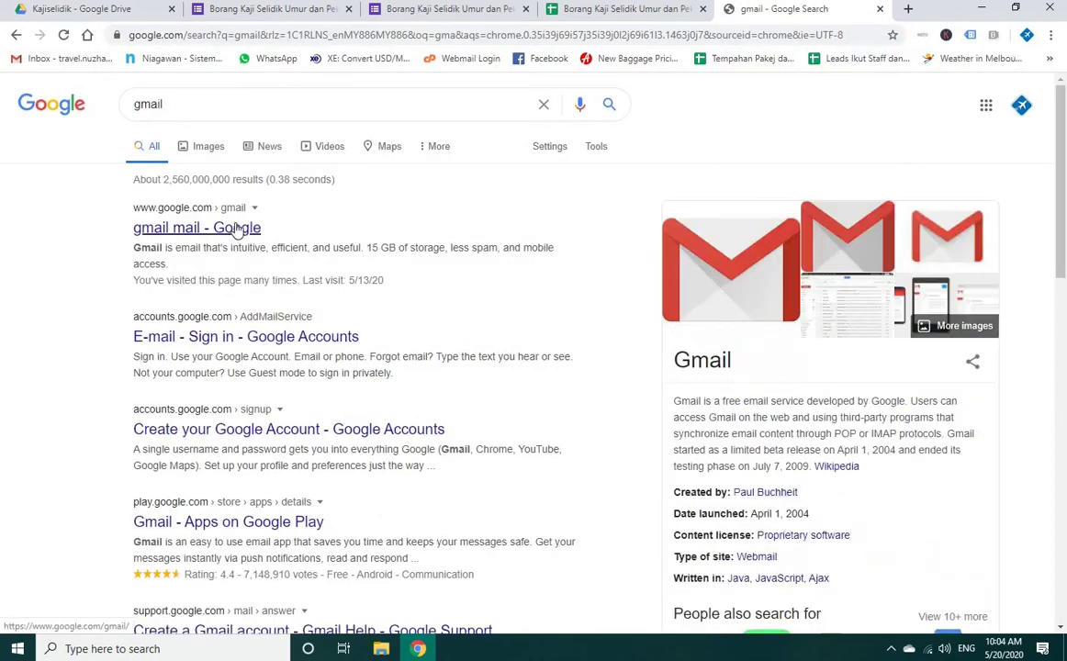
click(879, 8)
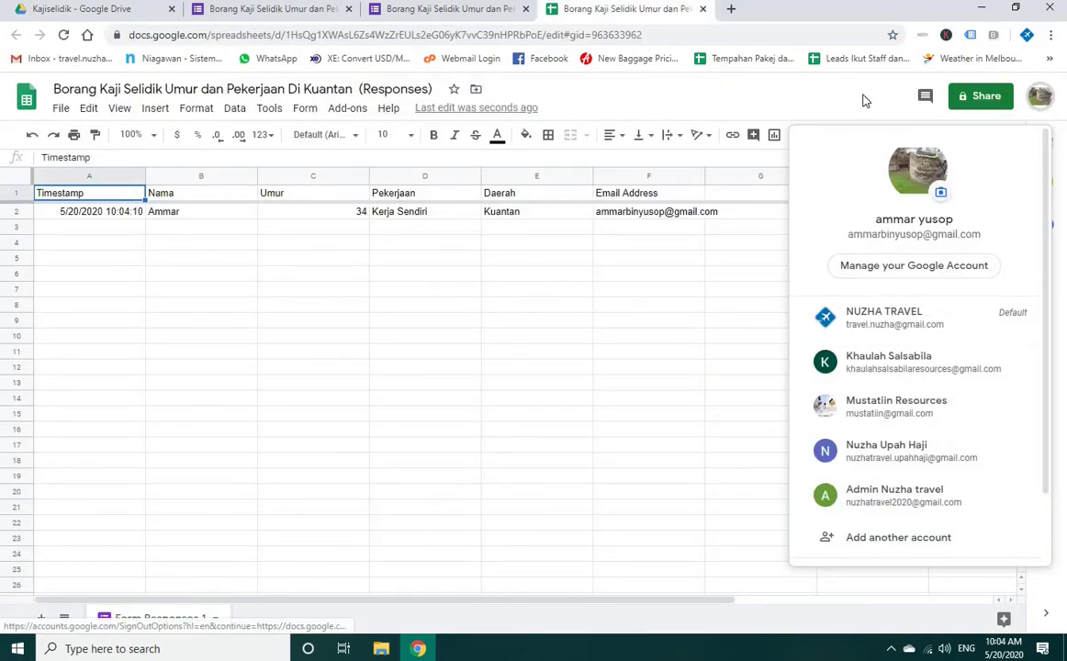
Step: Switch from the Drive folder to the same account's Gmail and open the Google Forms receipt email for the survey
click(92, 10)
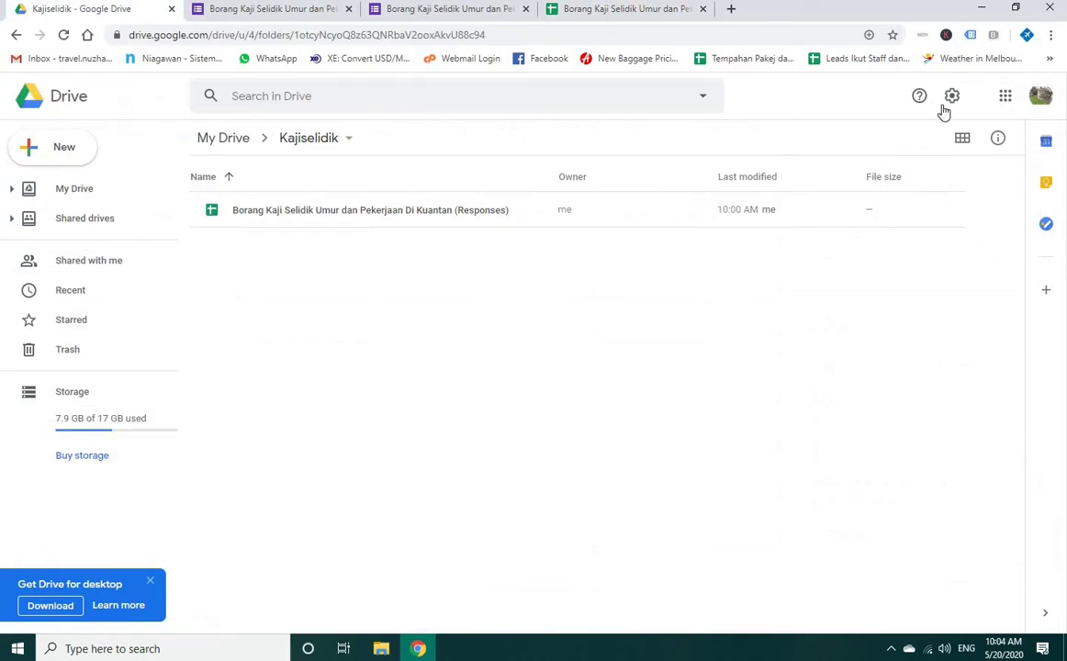
click(1006, 96)
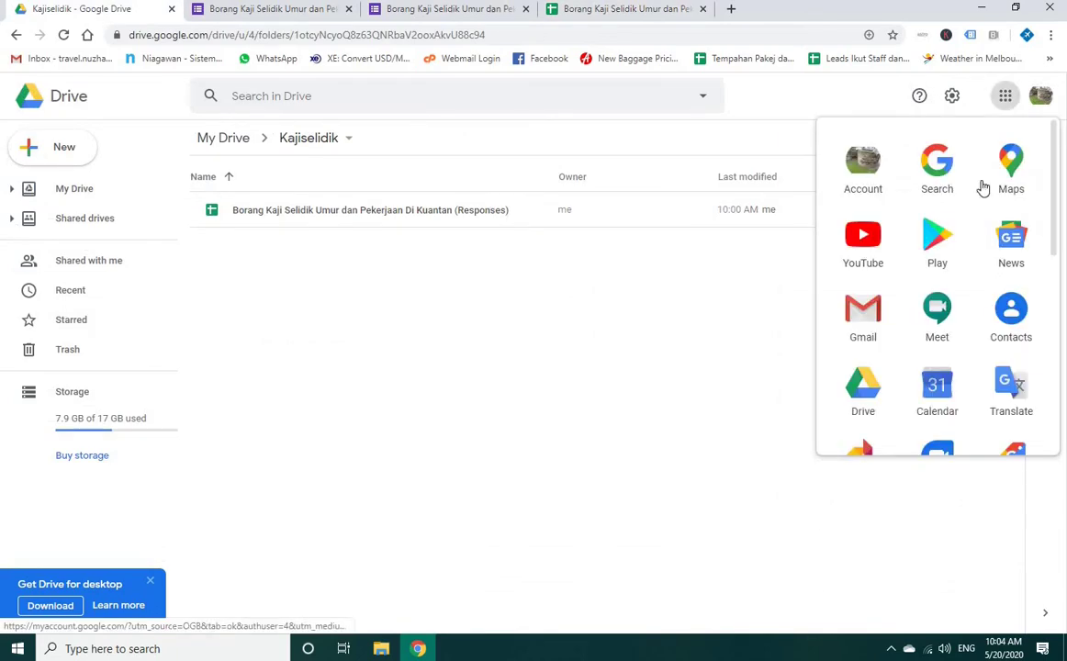
click(860, 322)
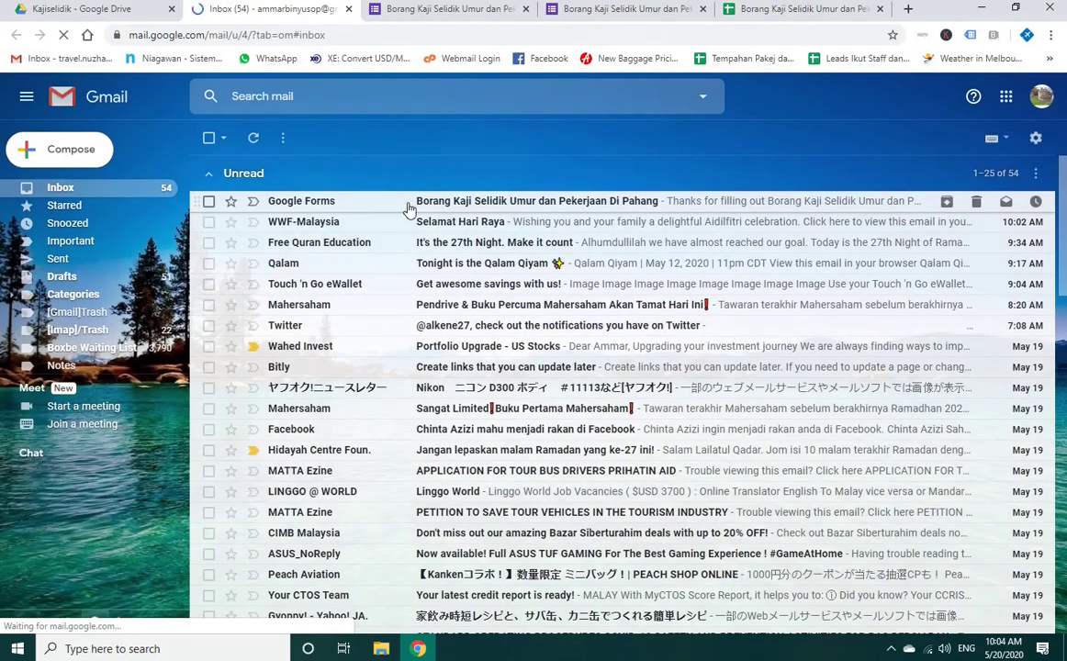
click(474, 209)
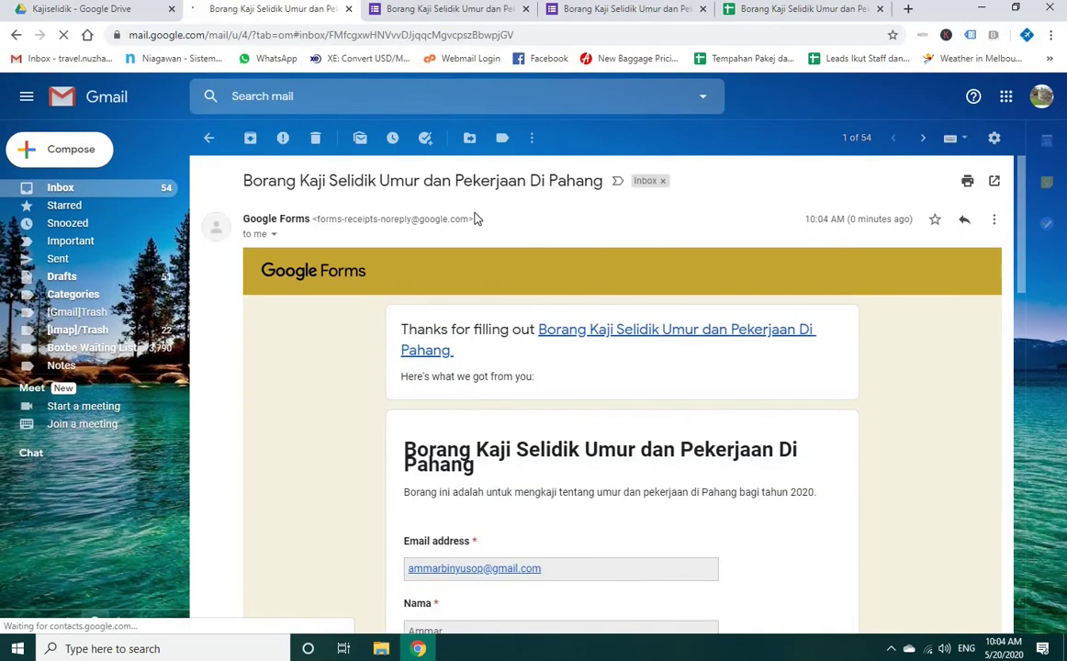
Step: Review the submitted answers in the receipt email from beginning to end and close Gmail
scroll(499, 466, down, 1)
scroll(498, 466, down, 1)
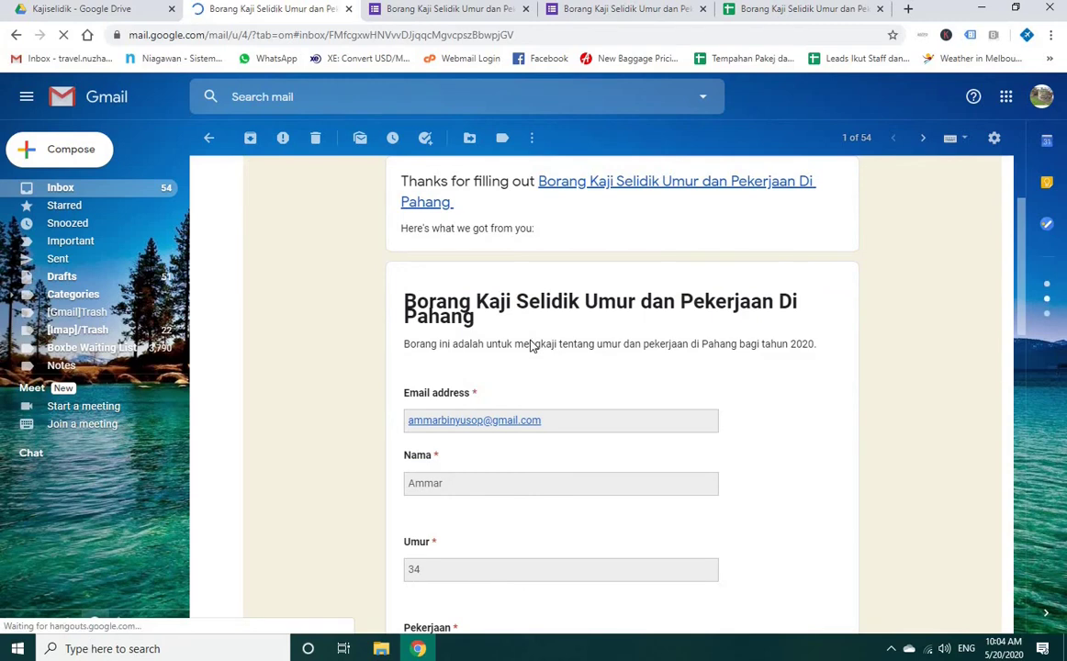
scroll(523, 456, up, 2)
scroll(524, 456, down, 8)
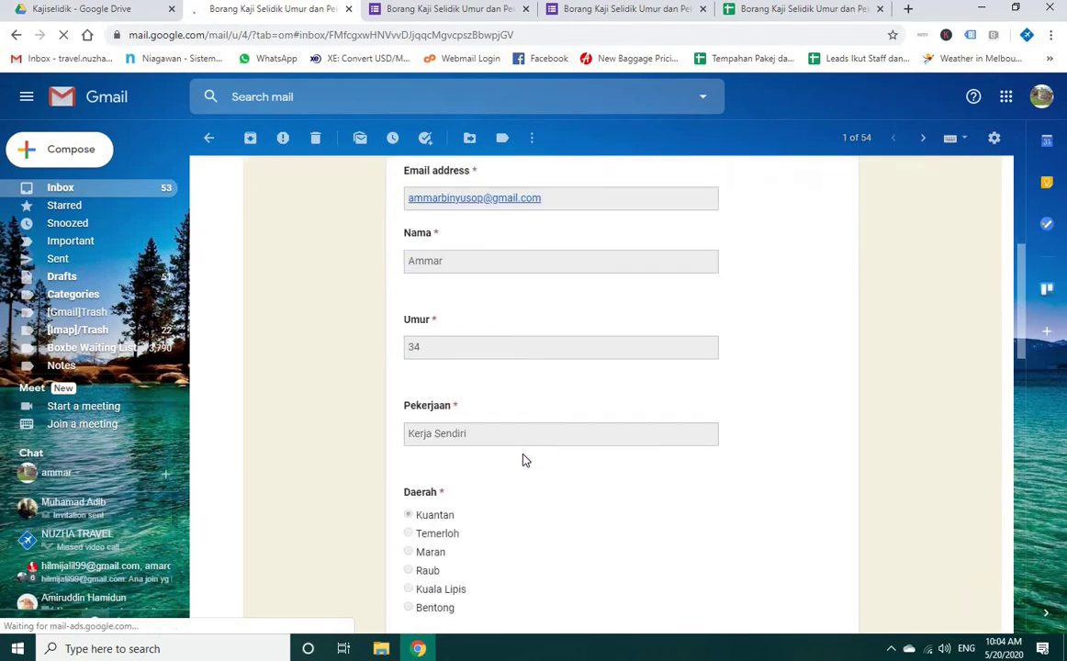
scroll(523, 459, down, 5)
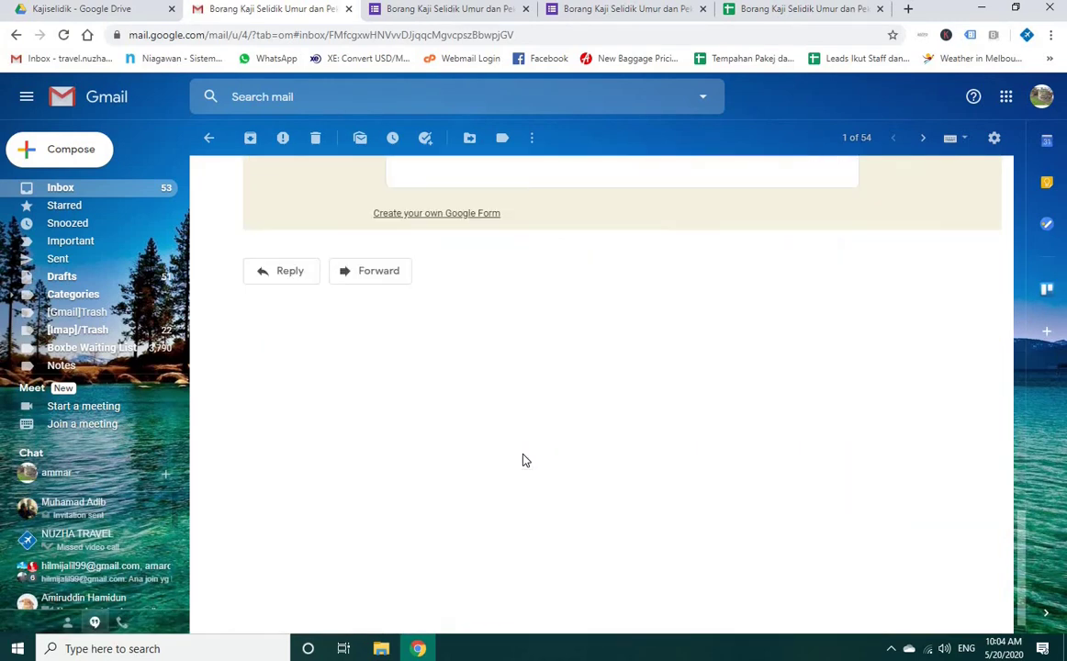
scroll(525, 459, up, 8)
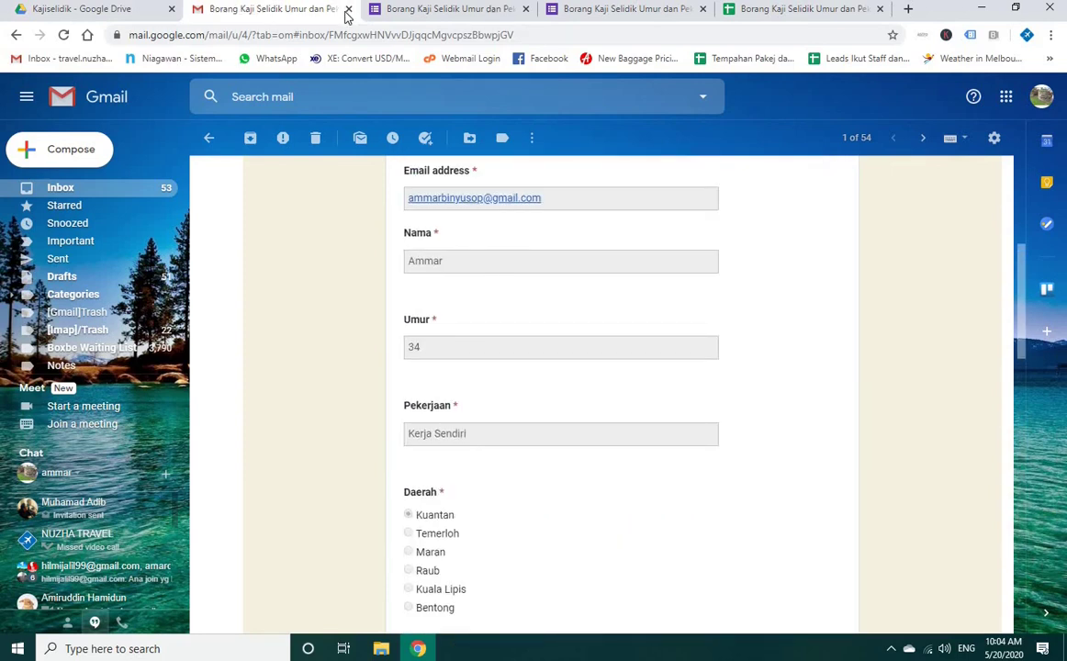
click(348, 9)
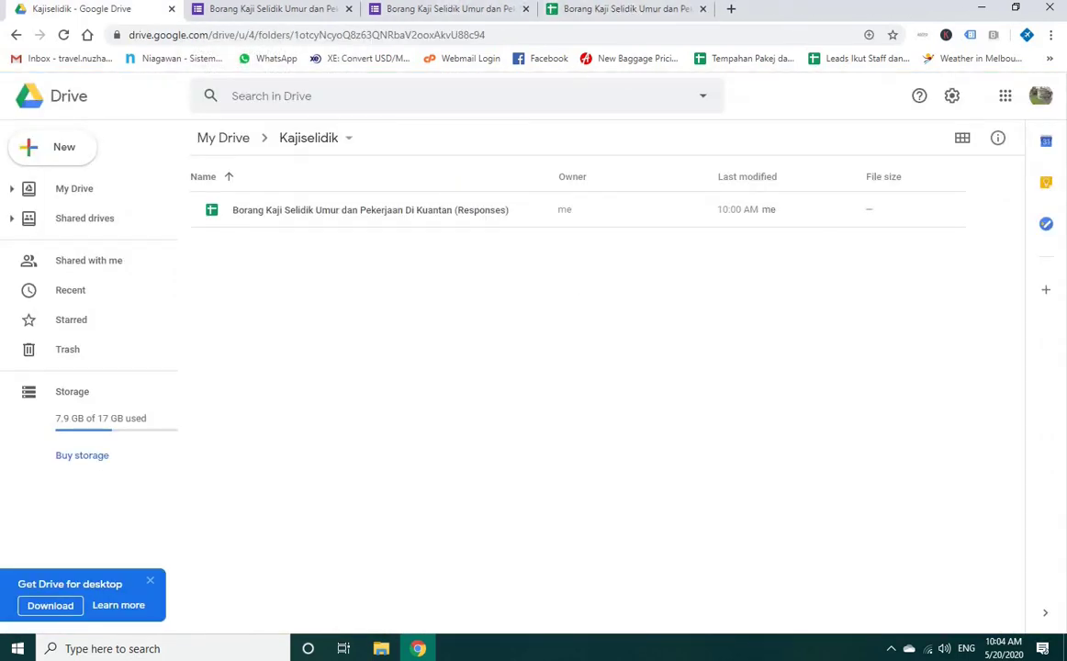